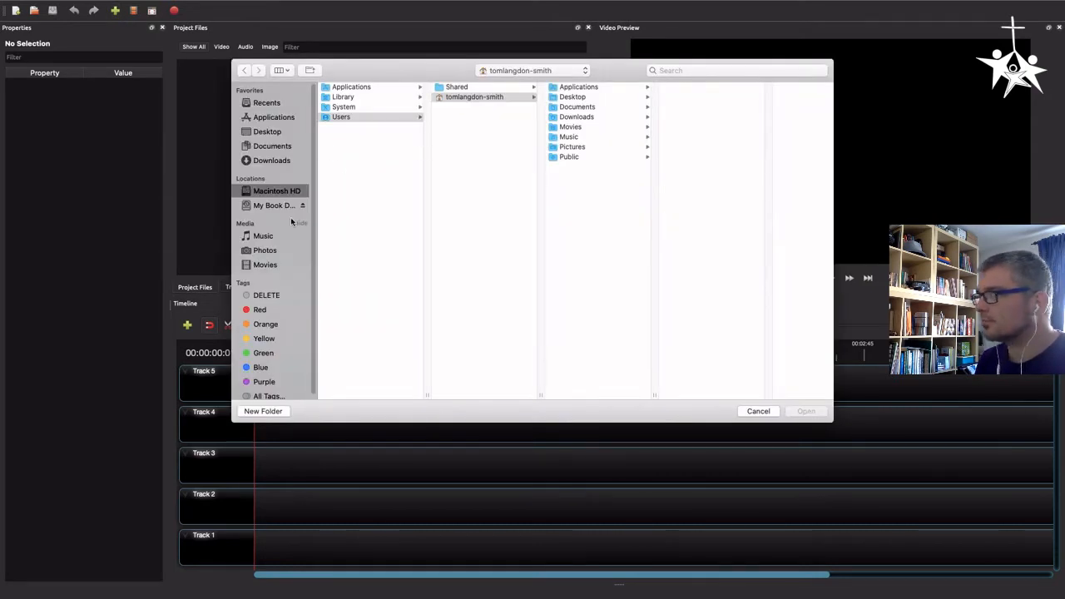
Import 'Our God is a great big God.MOV' from My Book Duo's Video Service > Songs folder and place it on Track 1
{"action": "left_click", "coordinate": [272, 208]}
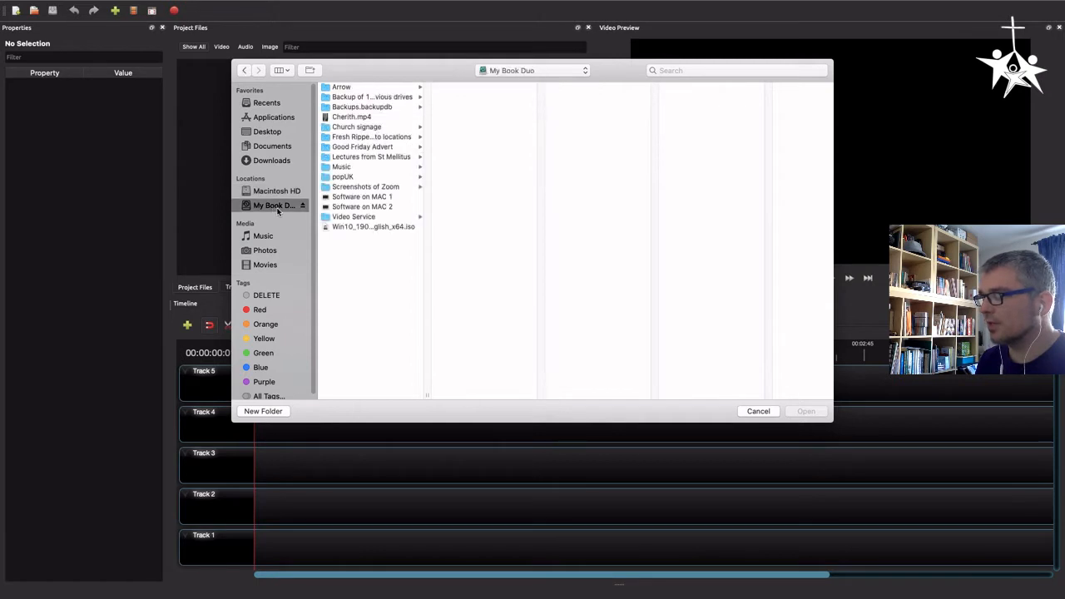
{"action": "left_click", "coordinate": [357, 218]}
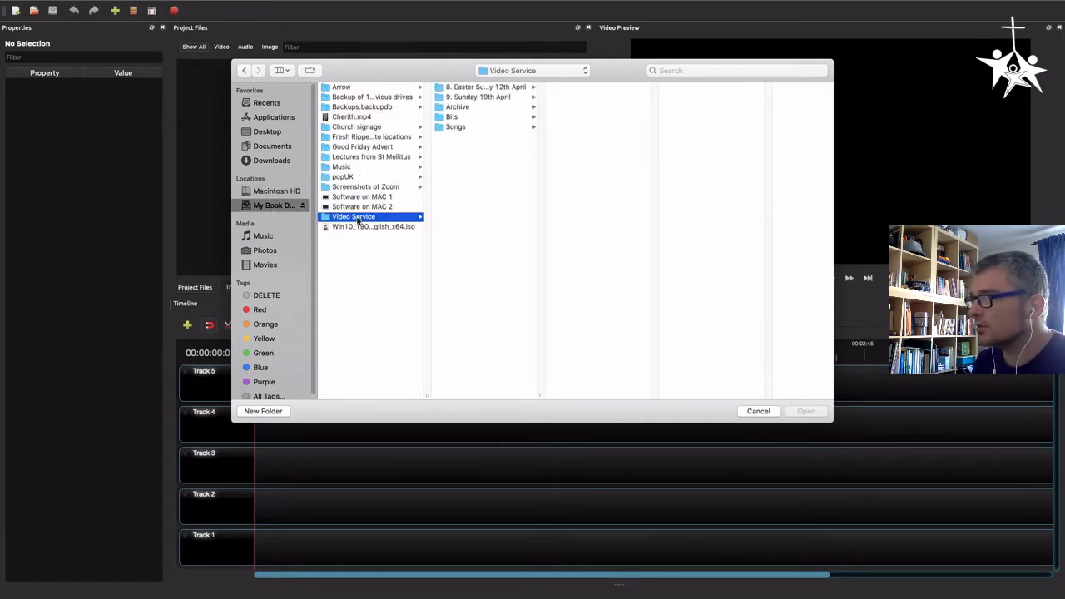
{"action": "left_click", "coordinate": [459, 127]}
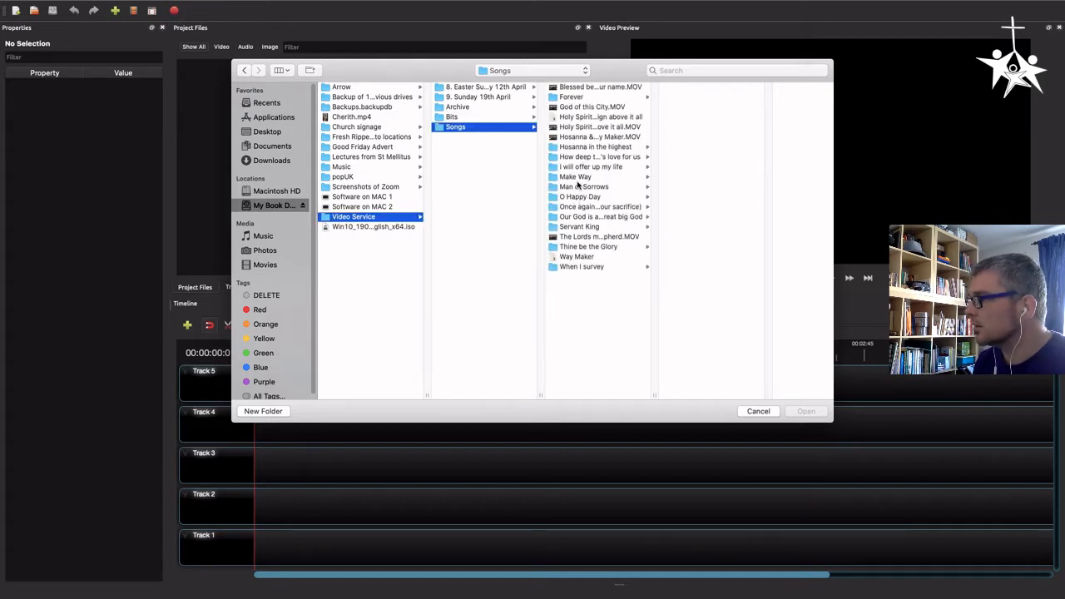
{"action": "left_click", "coordinate": [571, 218]}
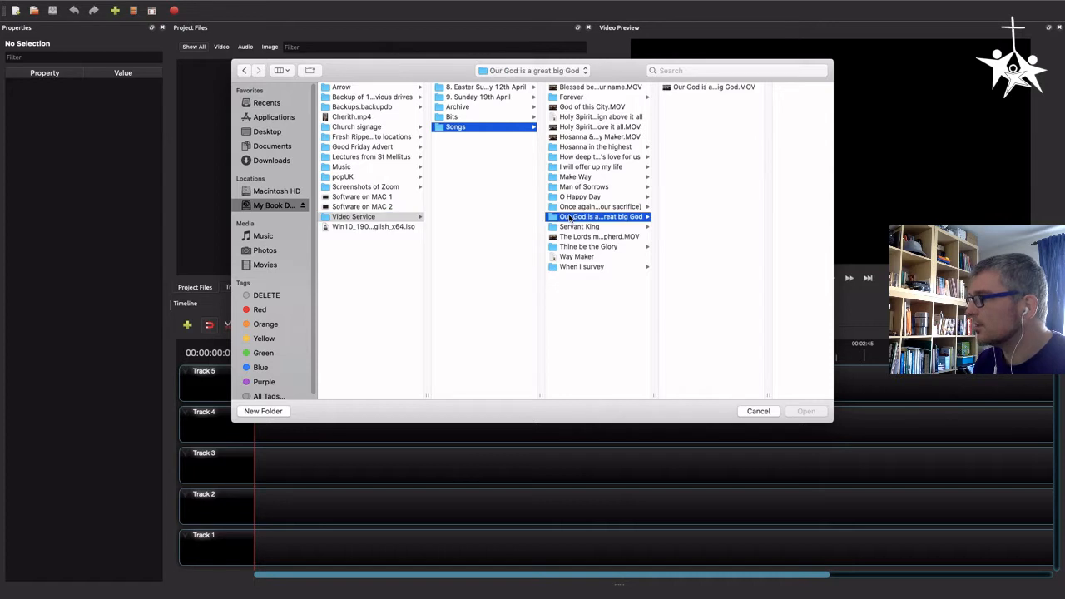
{"action": "left_click", "coordinate": [693, 89]}
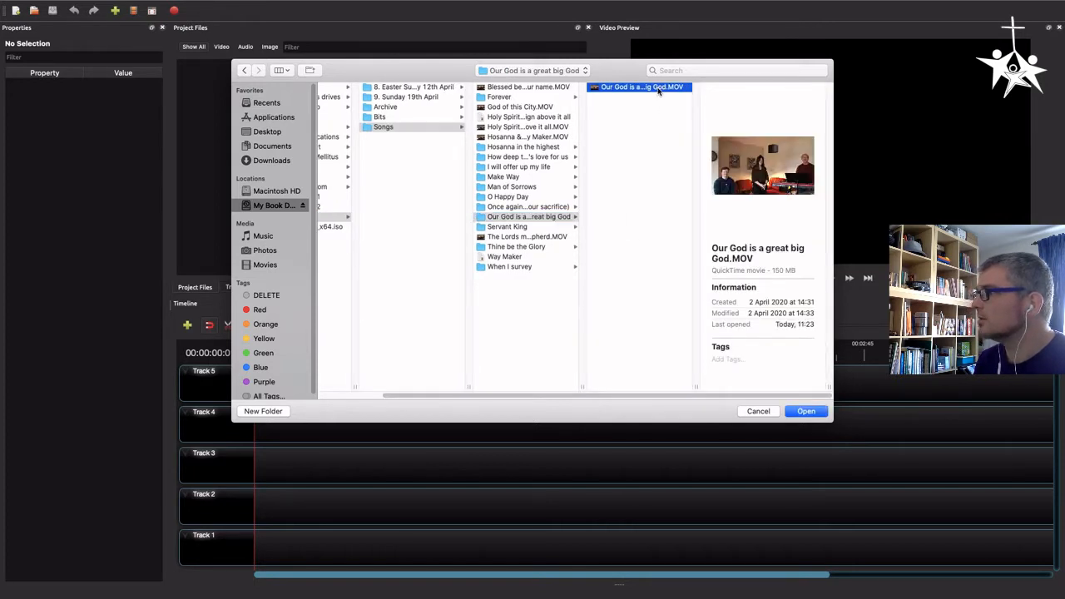
{"action": "left_click", "coordinate": [805, 412]}
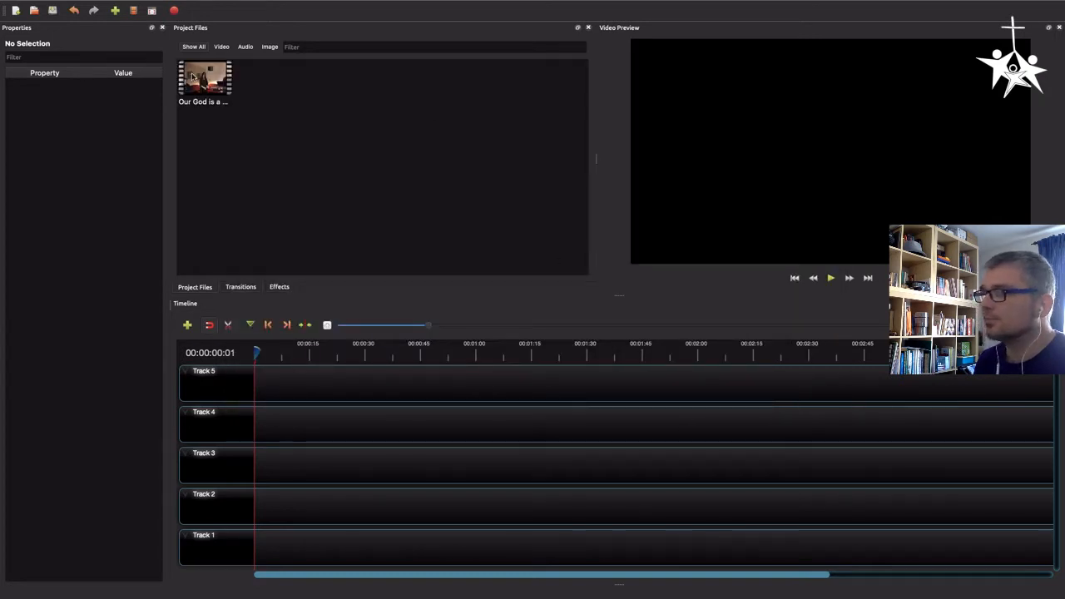
{"action": "left_click_drag", "start_coordinate": [193, 77], "coordinate": [229, 534]}
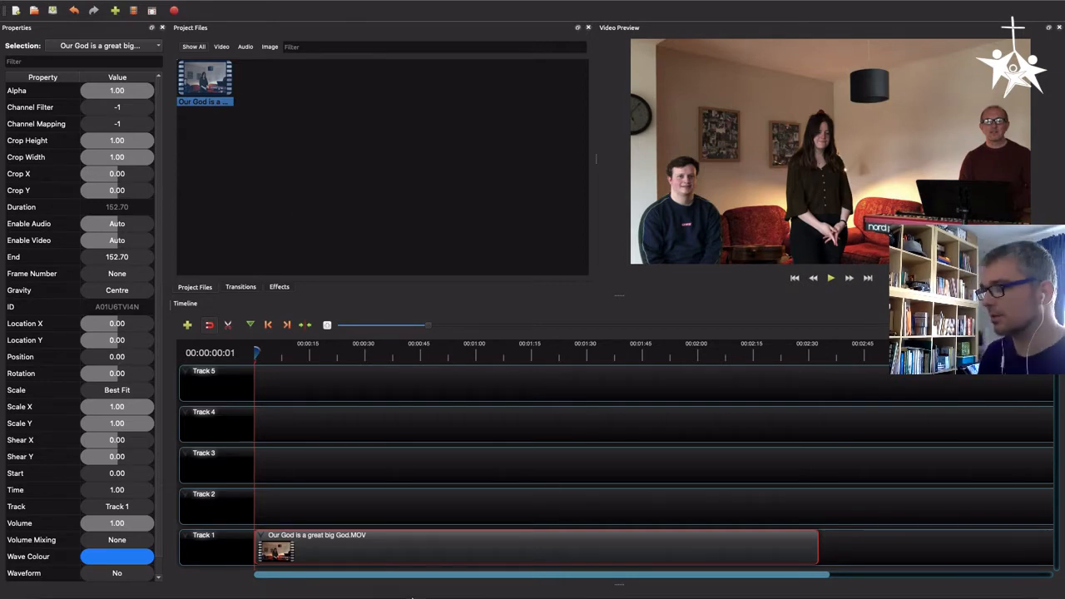
Switch to Google Drive in Chrome and make a copy of the 'When I survey' slides in the Songs folder
{"action": "mouse_move", "coordinate": [311, 574]}
{"action": "left_click", "coordinate": [264, 578]}
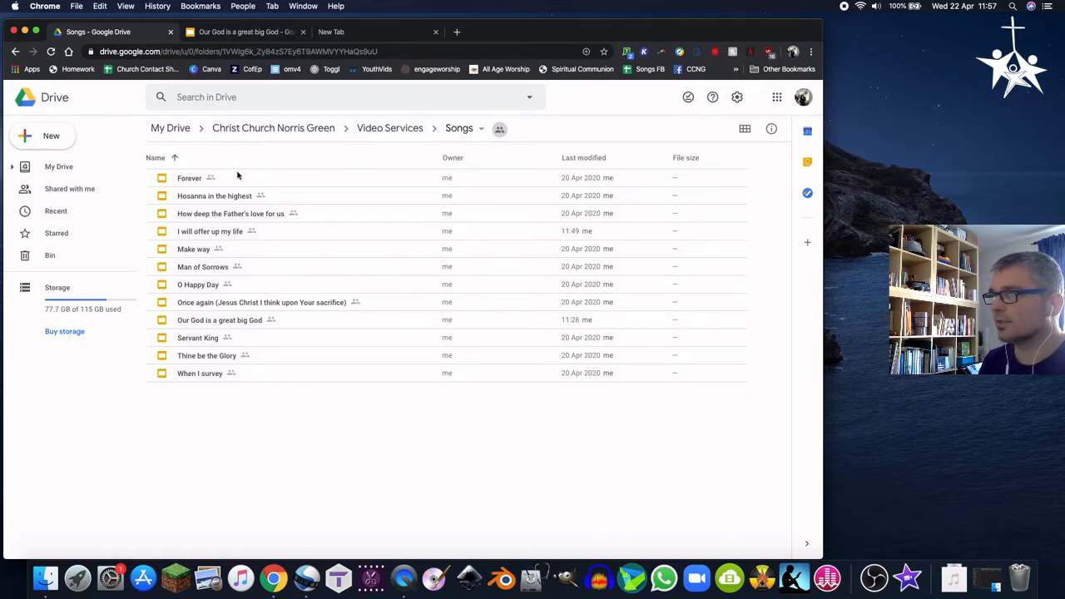
{"action": "right_click", "coordinate": [185, 376]}
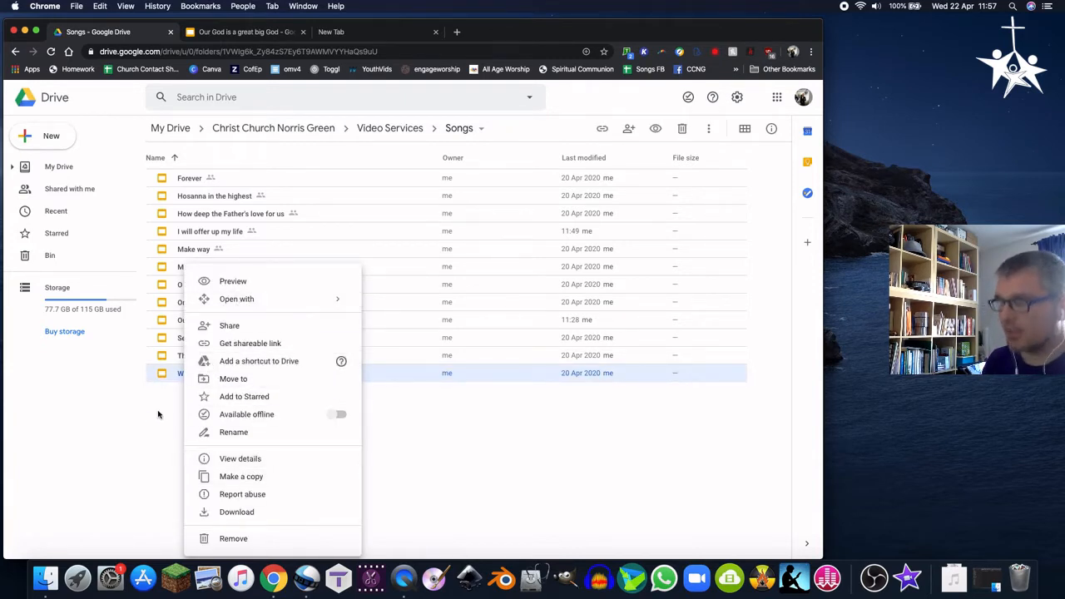
{"action": "left_click", "coordinate": [257, 476]}
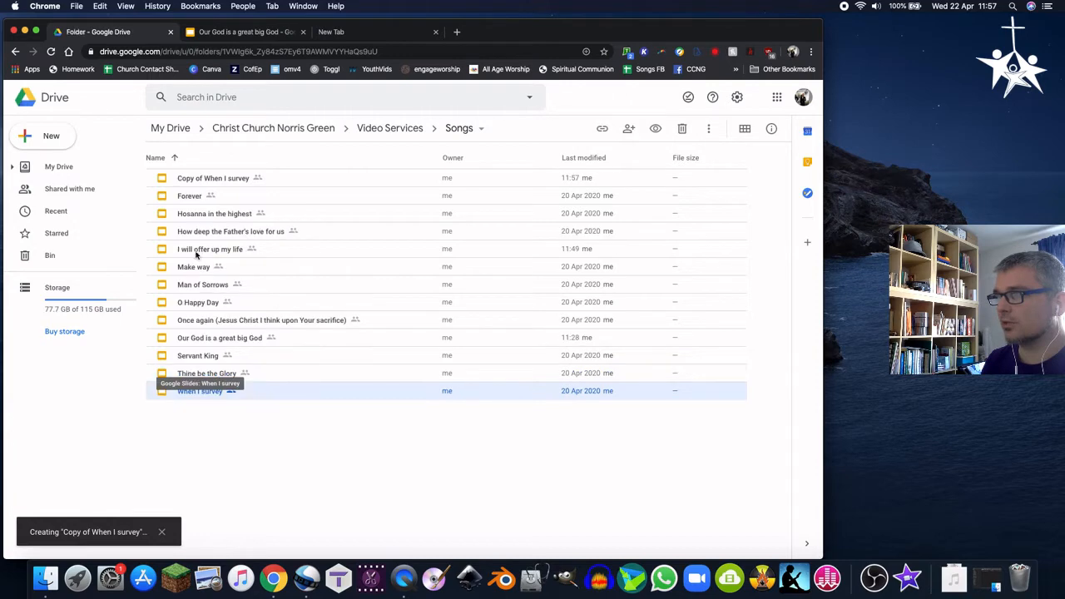
Rename the copied presentation as 'Our God demo'
{"action": "right_click", "coordinate": [200, 179]}
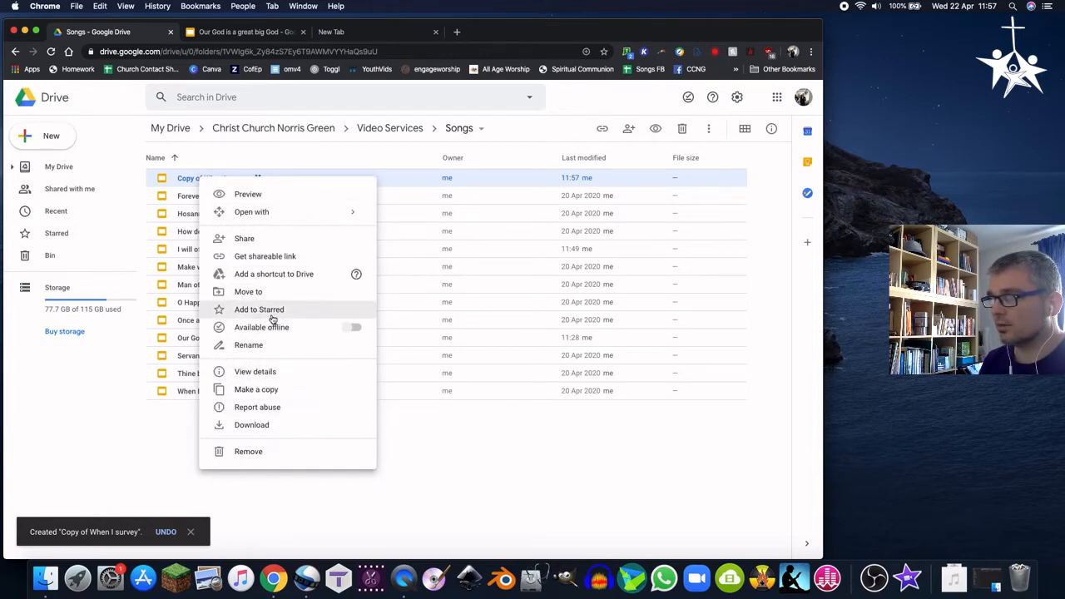
{"action": "left_click", "coordinate": [261, 347]}
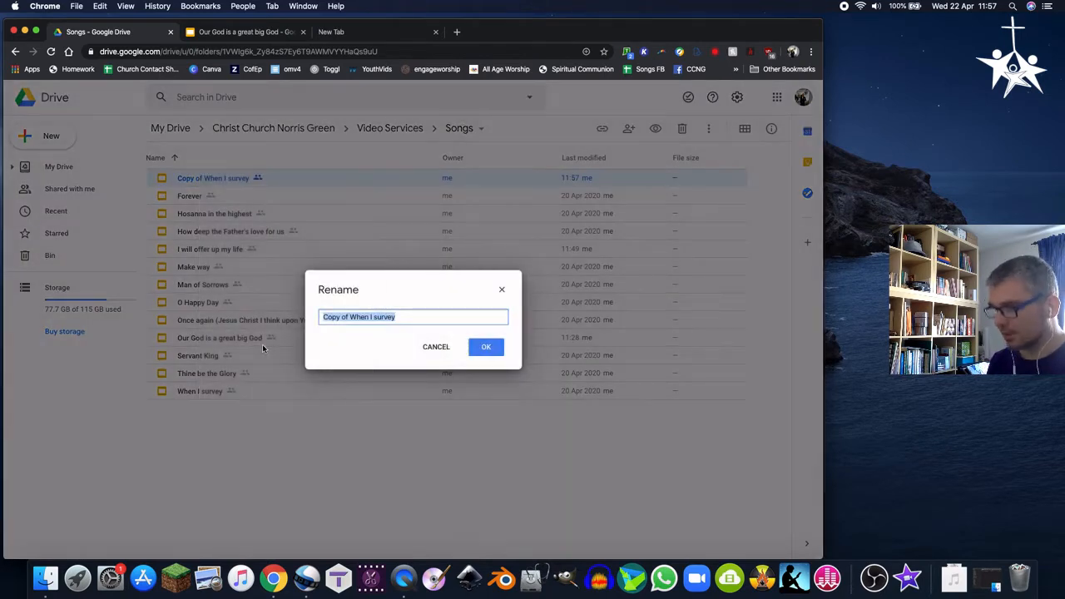
{"action": "type", "text": "Our God demo"}
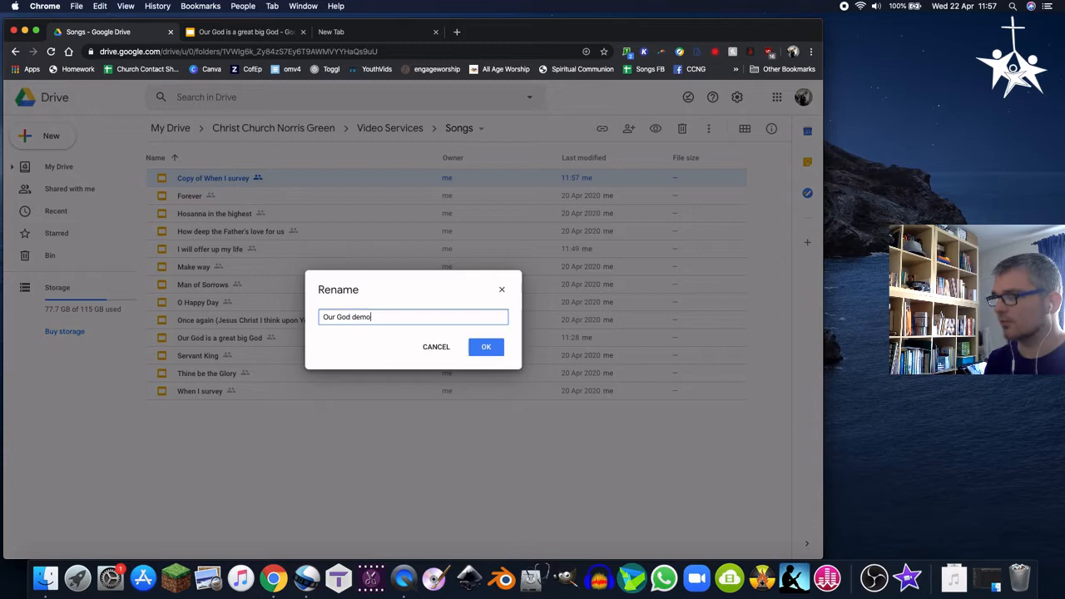
{"action": "key", "text": "Return"}
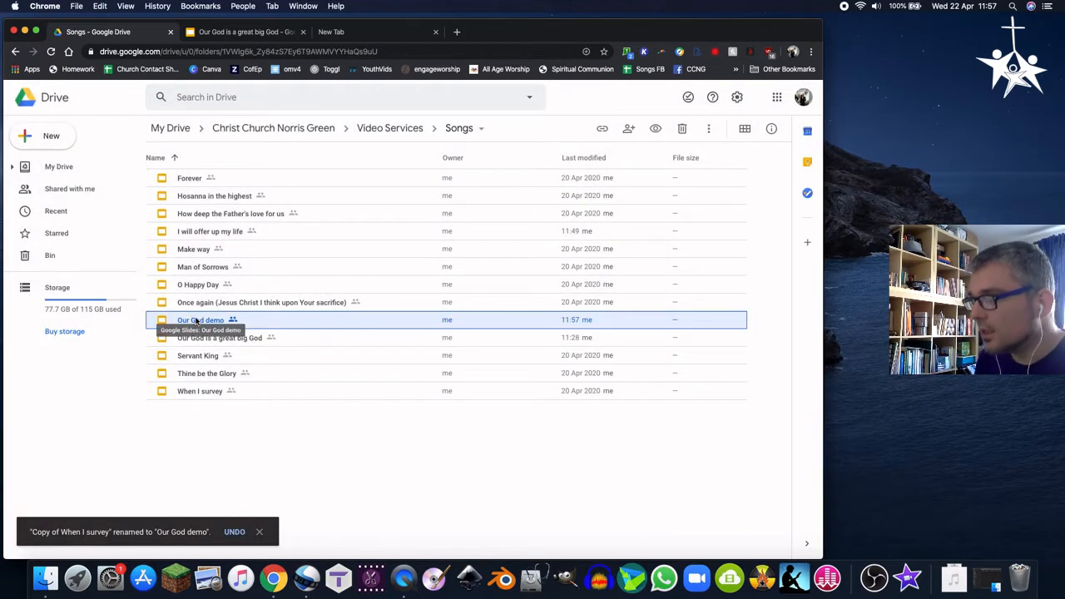
Open the 'Our God demo' presentation and apply the Simple Dark theme
{"action": "left_click", "coordinate": [225, 343]}
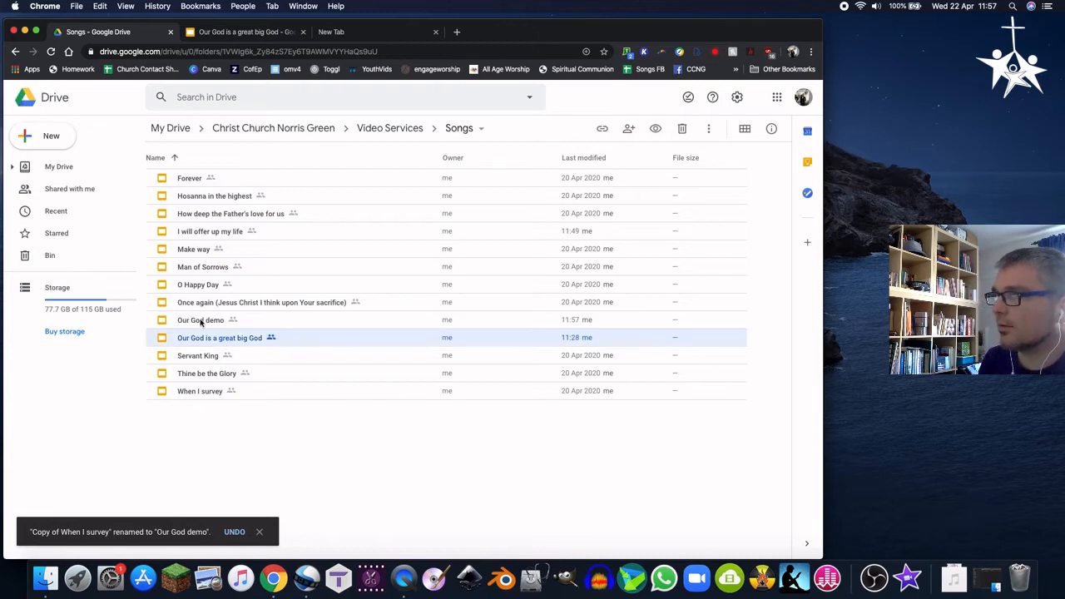
{"action": "double_click", "coordinate": [201, 322]}
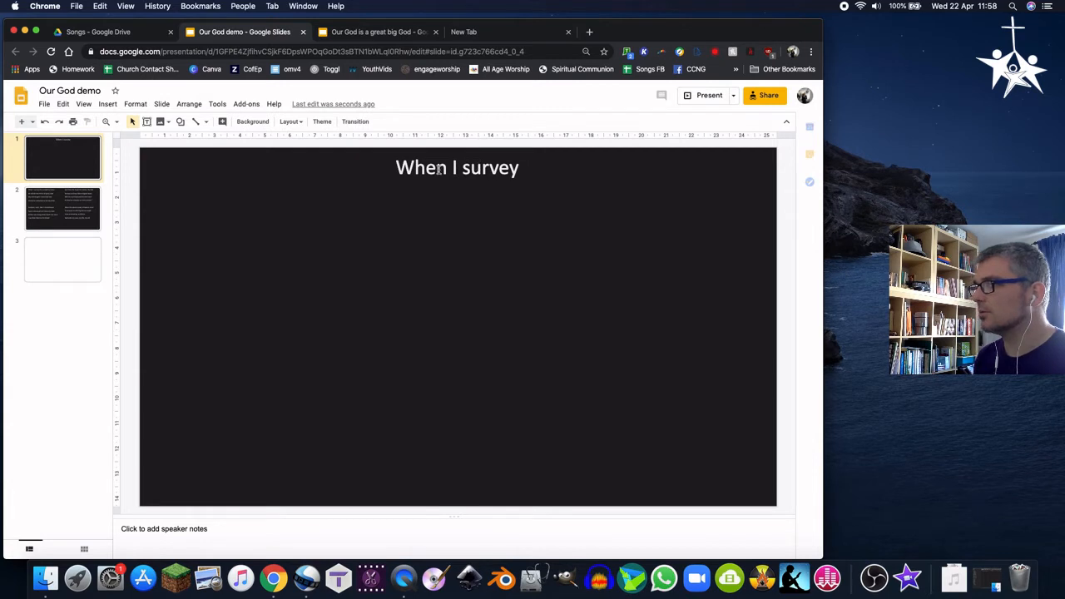
{"action": "left_click", "coordinate": [439, 169]}
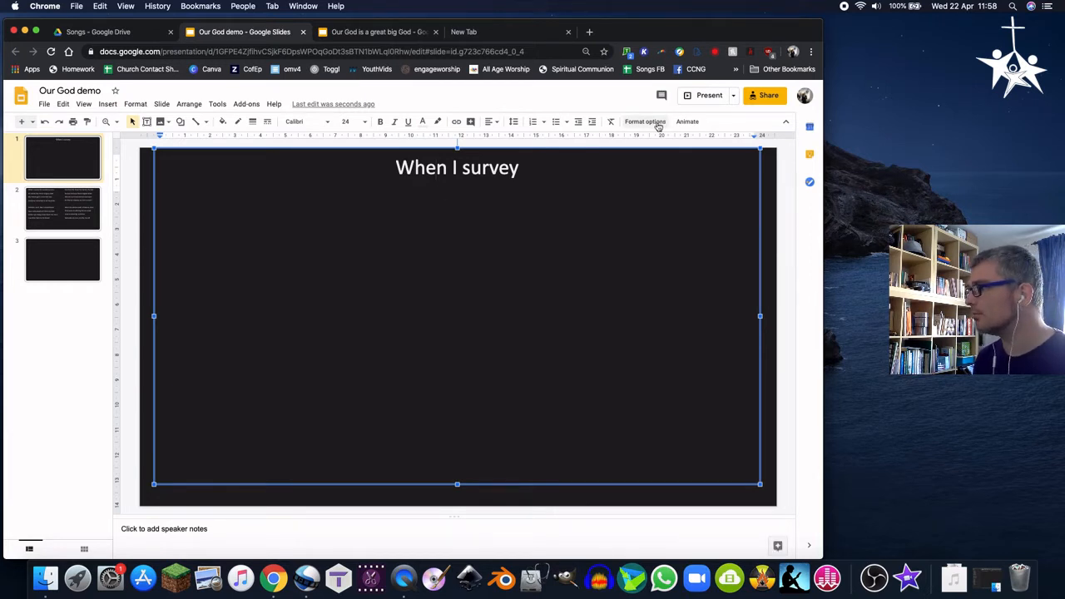
{"action": "left_click", "coordinate": [148, 267]}
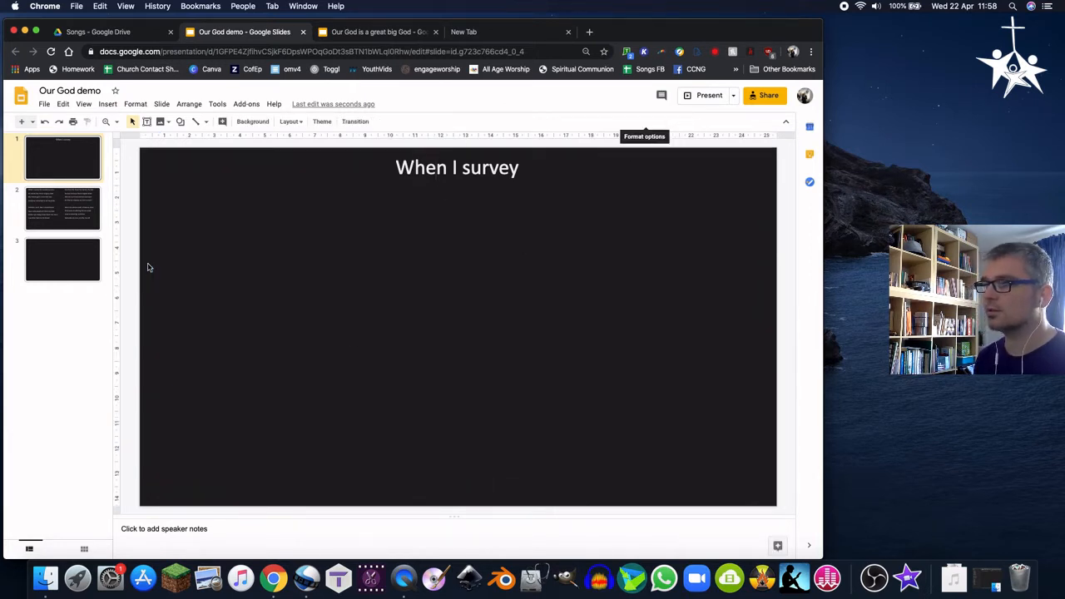
{"action": "left_click", "coordinate": [325, 124]}
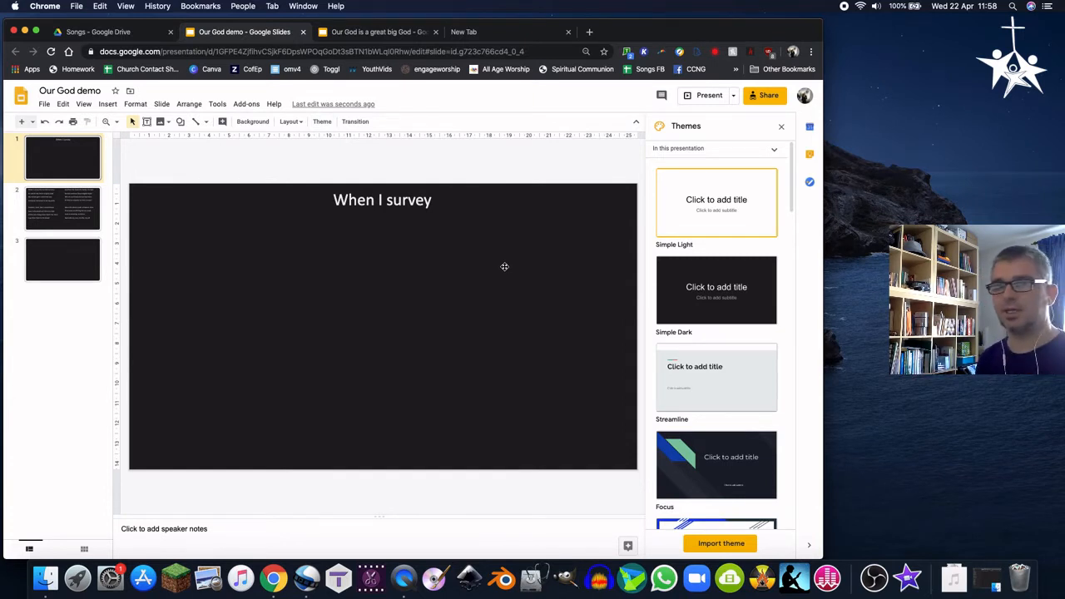
{"action": "left_click", "coordinate": [731, 297]}
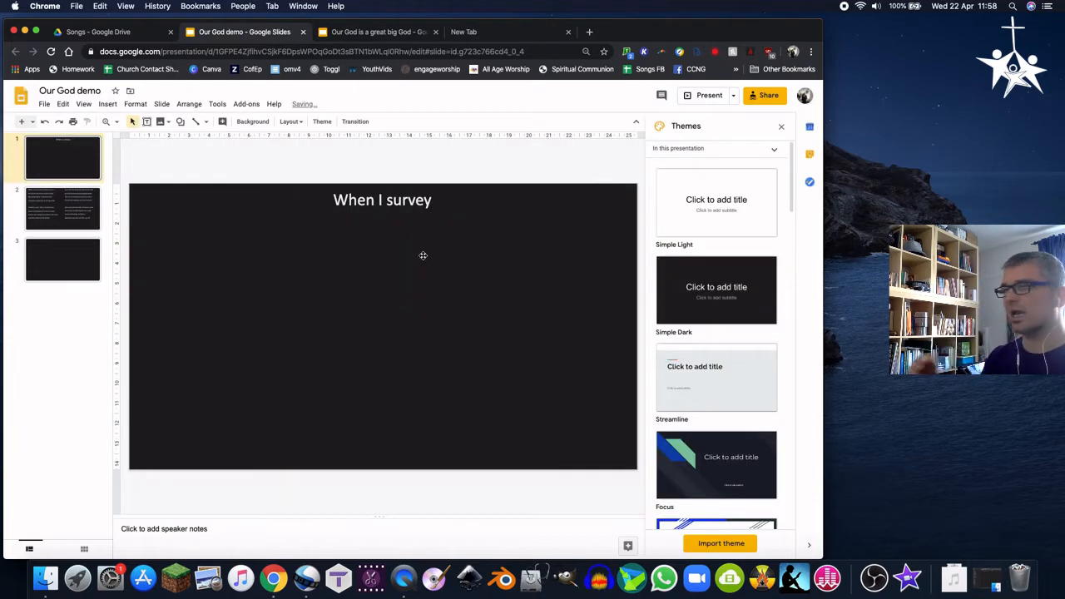
Open the slide background settings, review the colour palette, and close the dialog
{"action": "left_click", "coordinate": [266, 125]}
{"action": "left_click", "coordinate": [480, 290]}
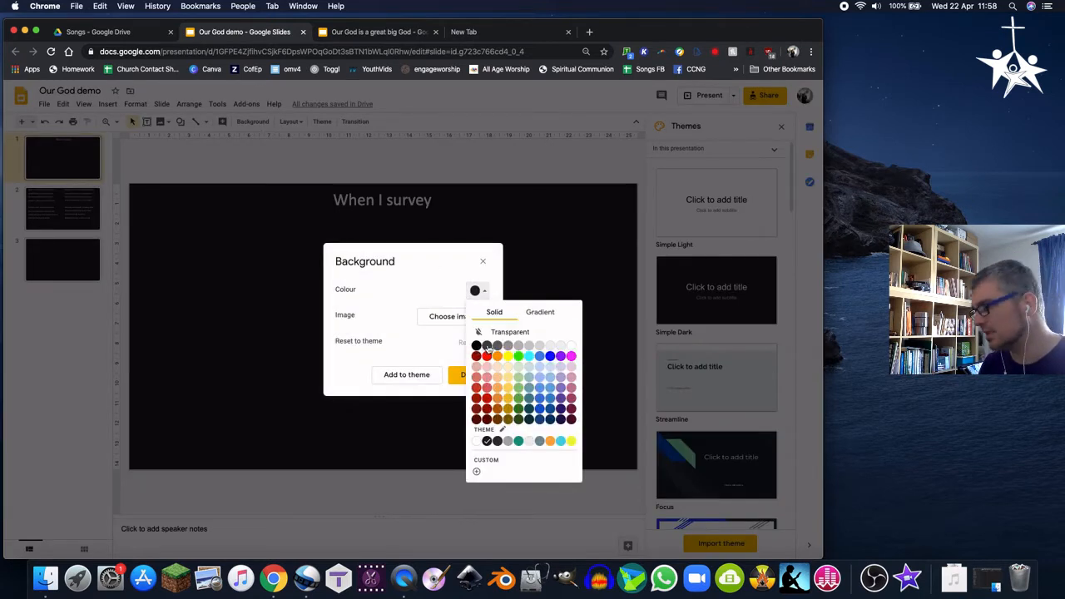
{"action": "left_click", "coordinate": [405, 344]}
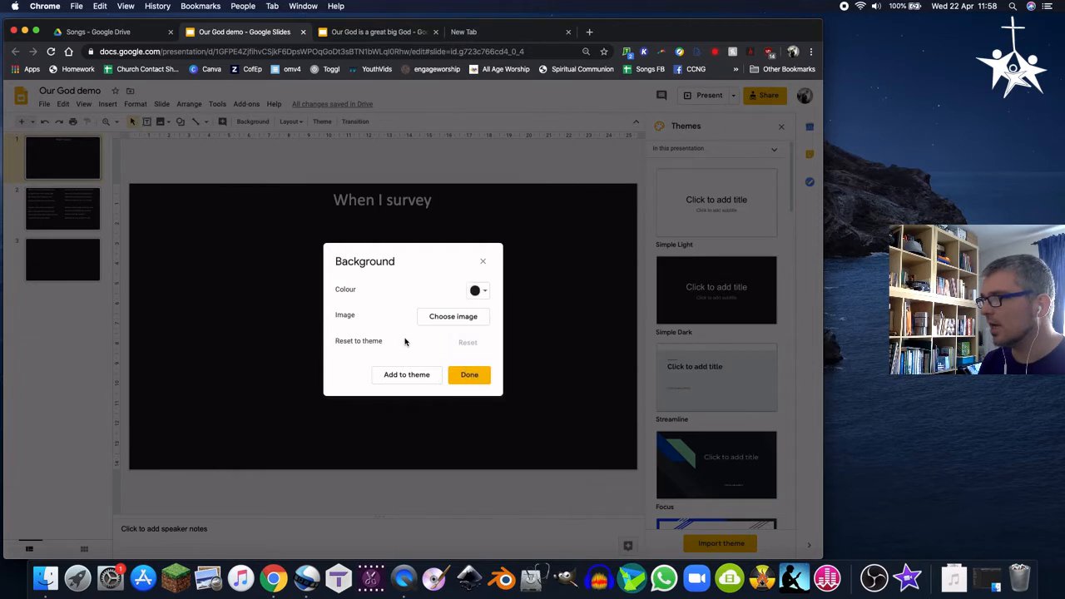
{"action": "left_click", "coordinate": [470, 375]}
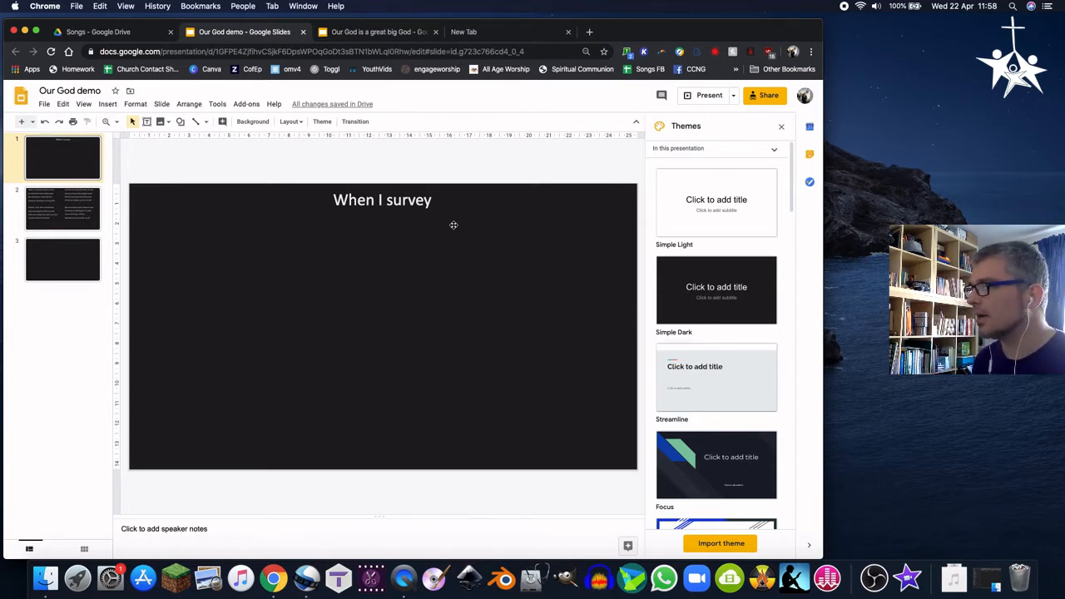
Inspect the title on slide 1 and the two lyric text boxes on slide 2
{"action": "left_click", "coordinate": [356, 199]}
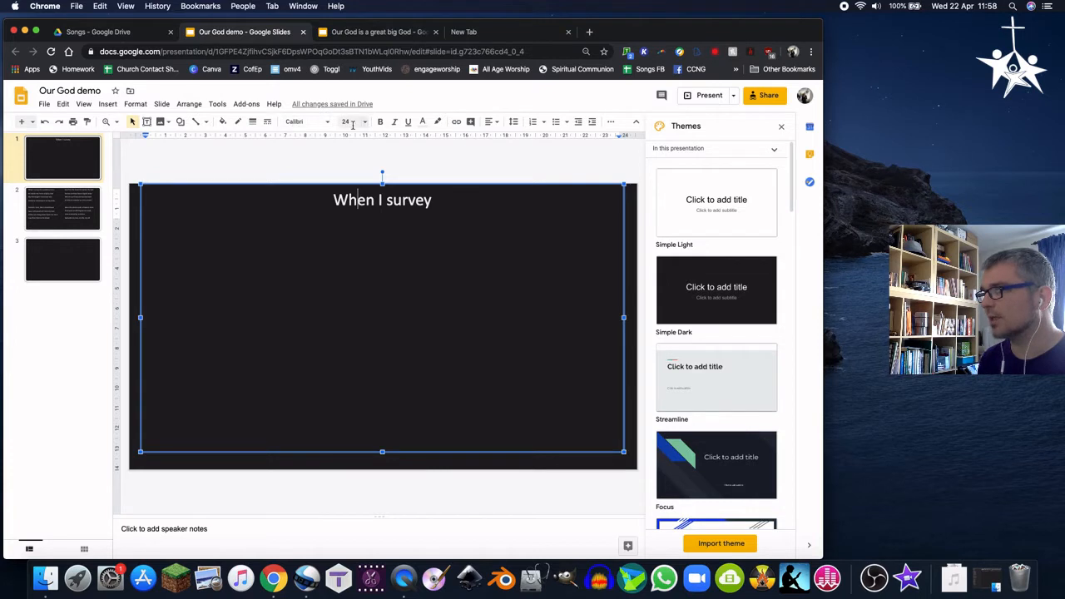
{"action": "double_click", "coordinate": [351, 200]}
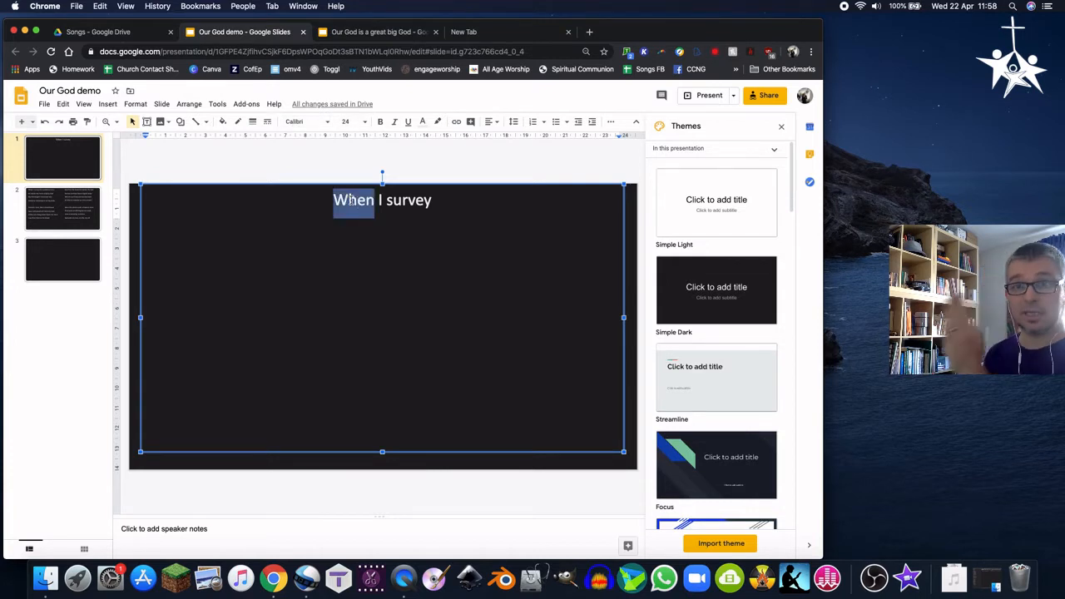
{"action": "left_click", "coordinate": [56, 204]}
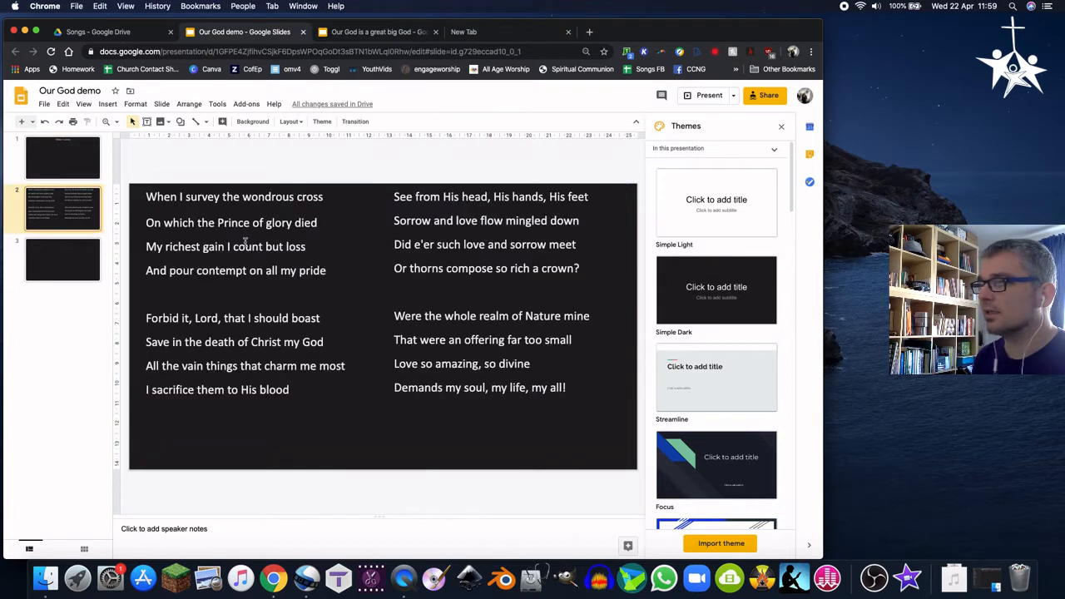
{"action": "left_click", "coordinate": [334, 212]}
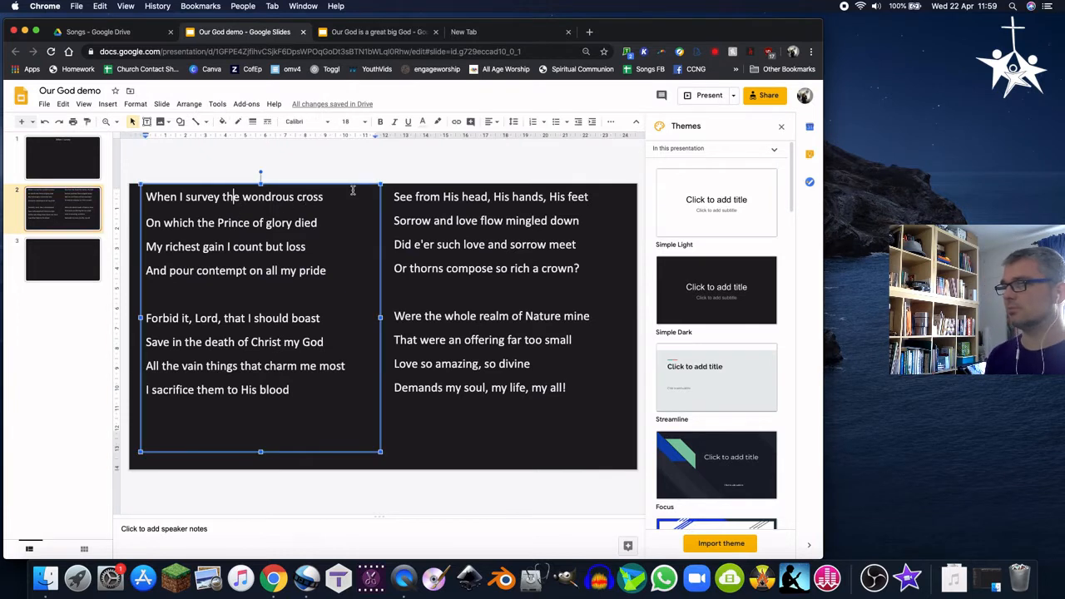
{"action": "left_click", "coordinate": [421, 196]}
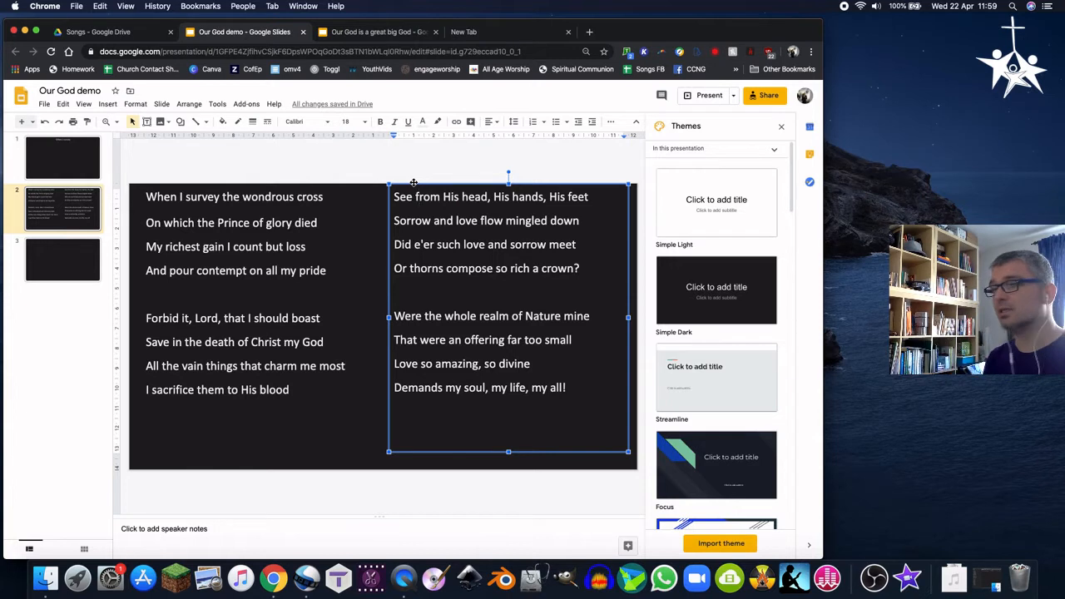
{"action": "left_click", "coordinate": [193, 199]}
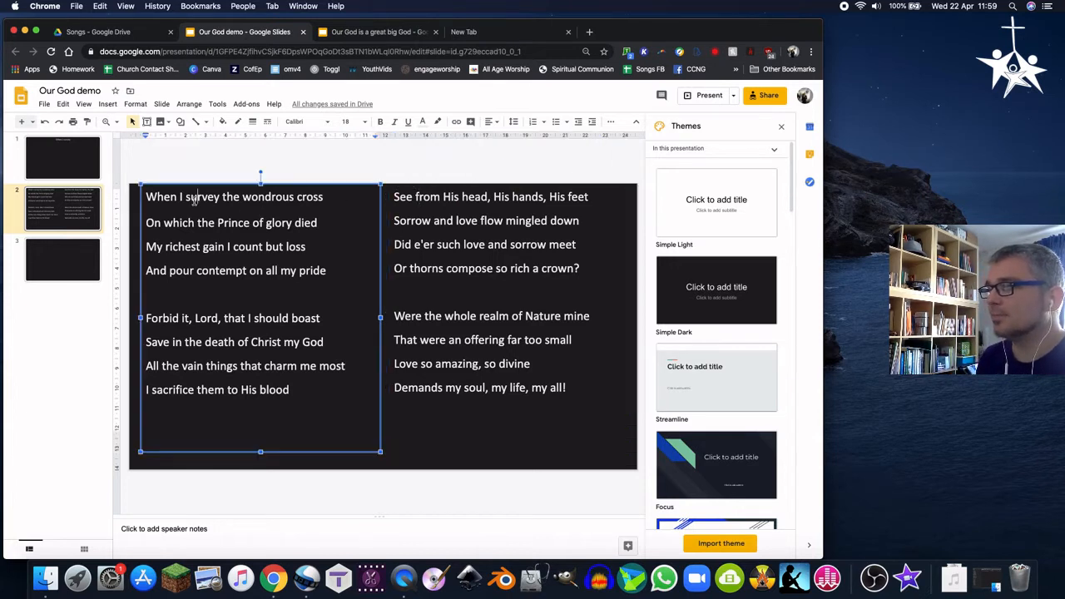
{"action": "left_click", "coordinate": [77, 153]}
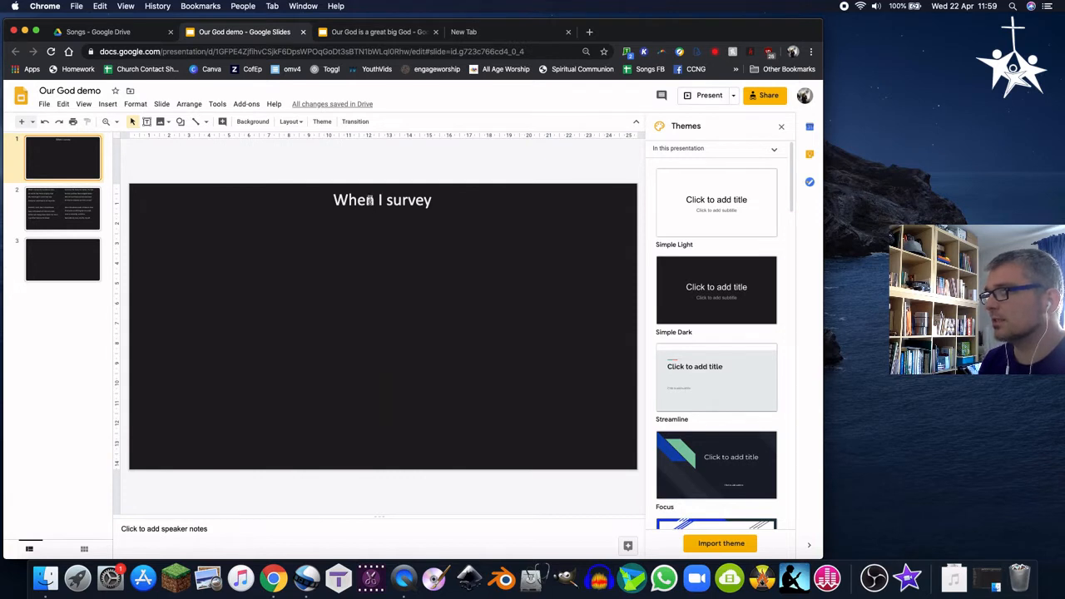
Replace the slide 1 title with 'Our God is a great big God' and go to slide 2
{"action": "triple_click", "coordinate": [368, 200]}
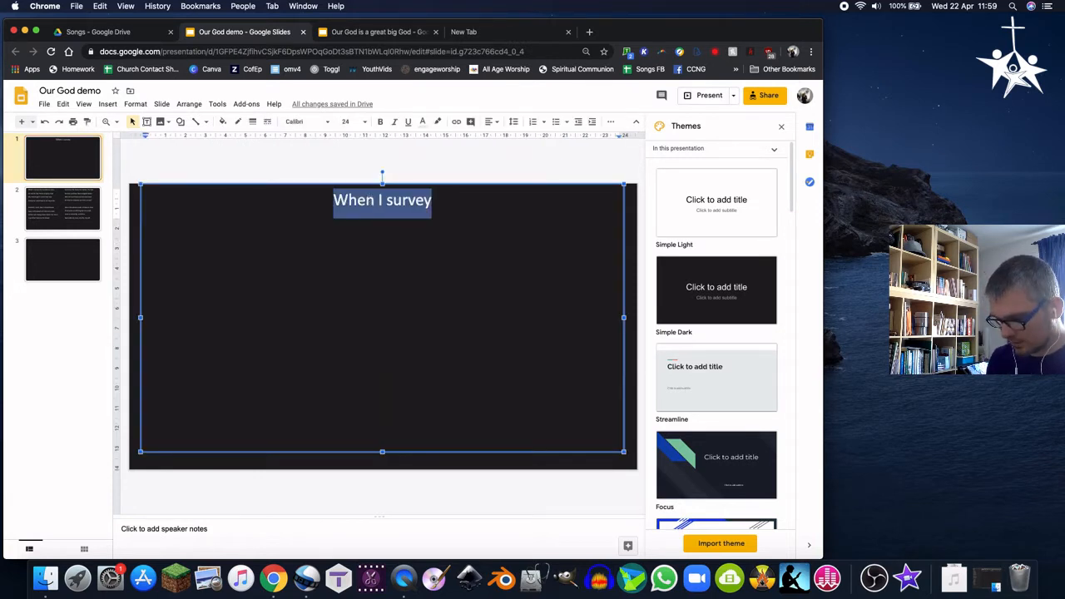
{"action": "type", "text": "Our God is "}
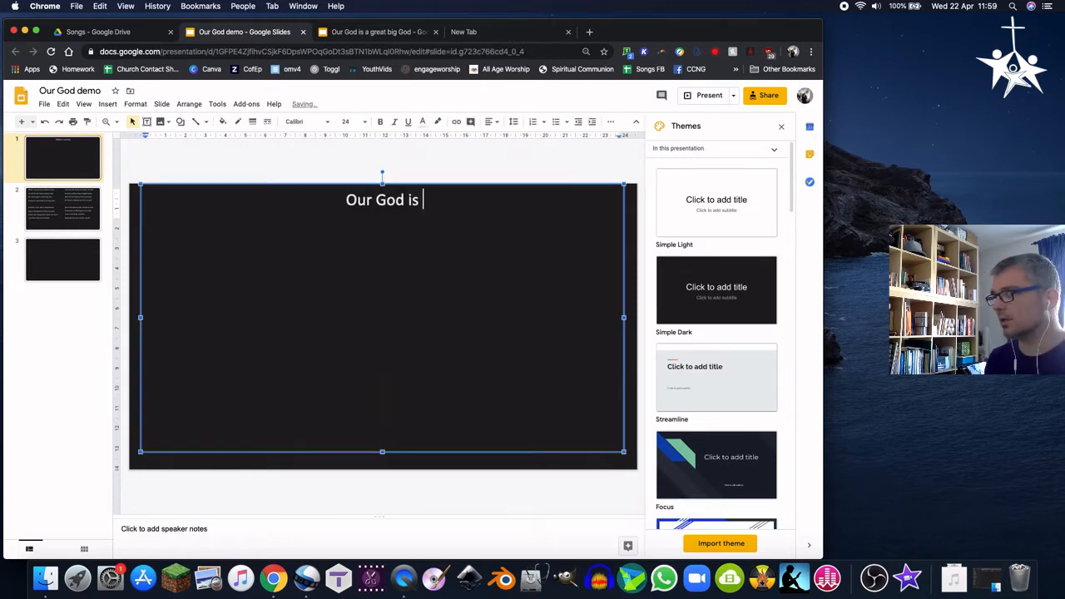
{"action": "type", "text": "a great big G"}
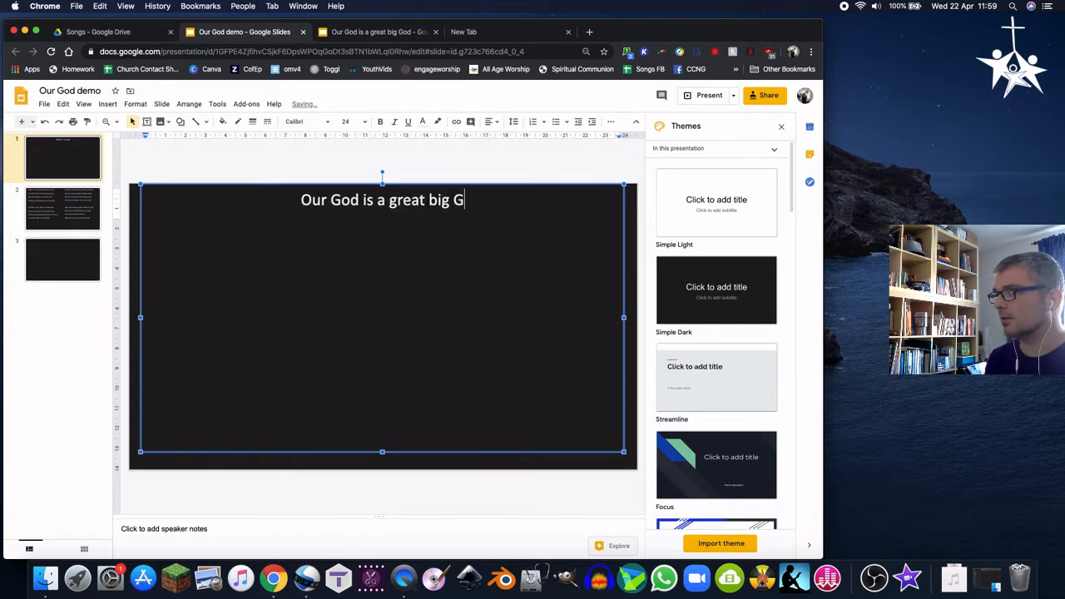
{"action": "type", "text": "od"}
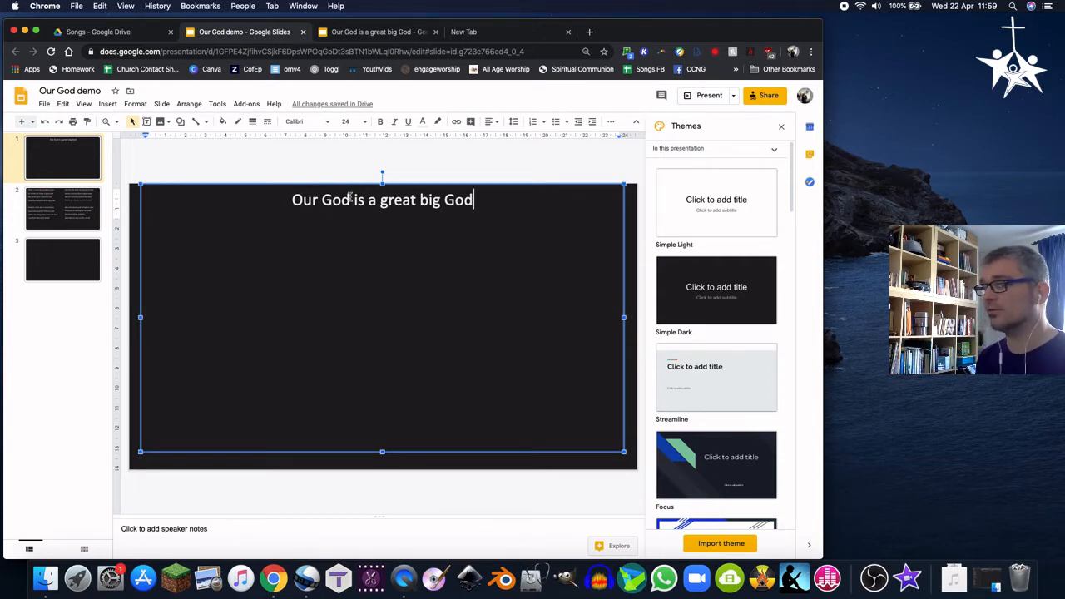
{"action": "left_click", "coordinate": [70, 207]}
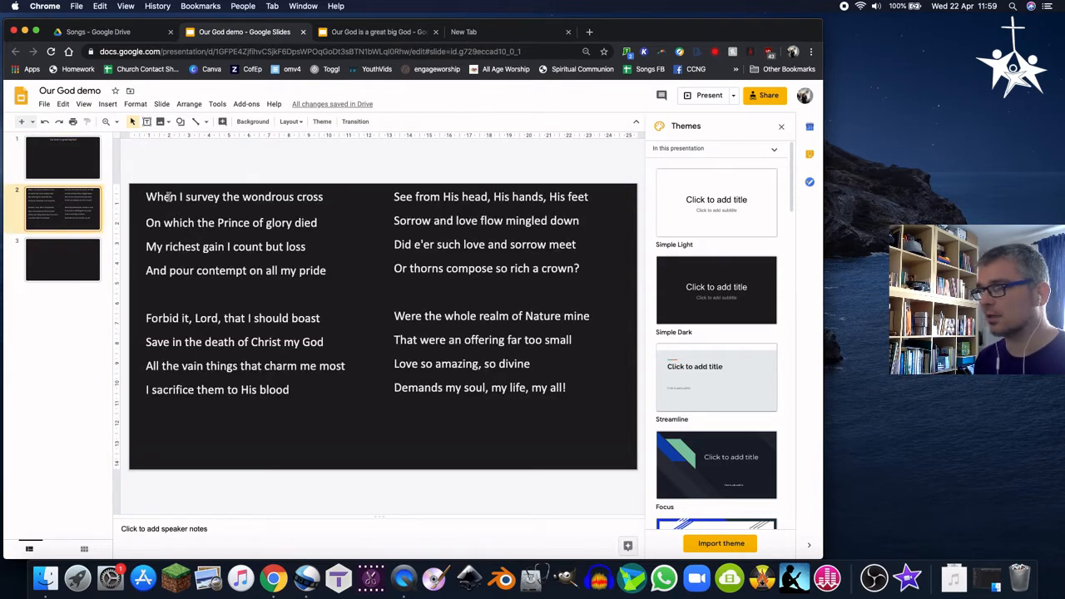
Select the first verse in the left lyric box on slide 2 and check its line spacing
{"action": "triple_click", "coordinate": [169, 197]}
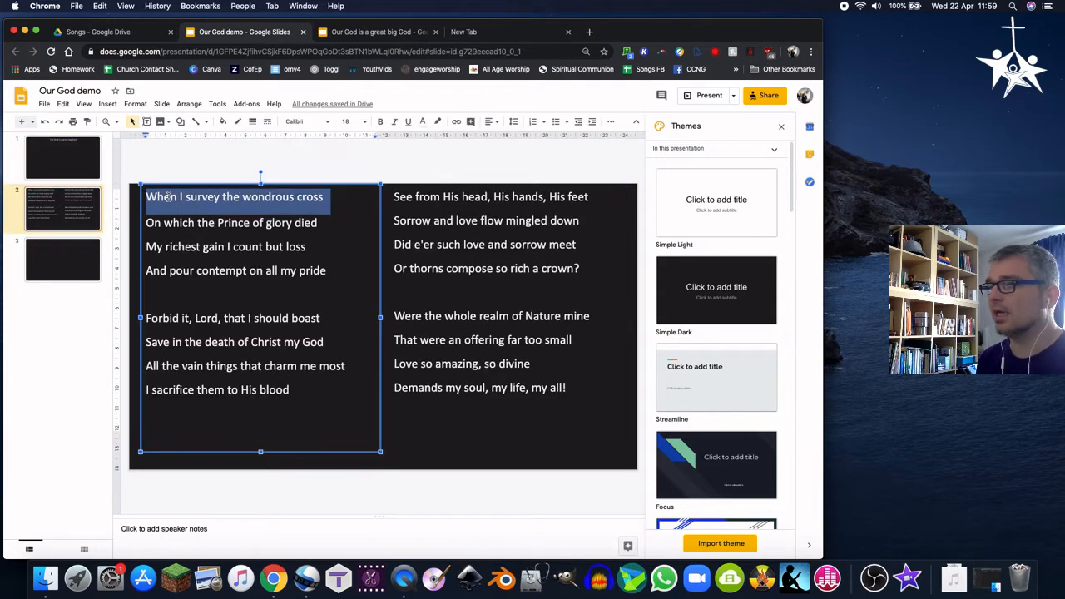
{"action": "left_click", "coordinate": [287, 212]}
{"action": "left_click_drag", "start_coordinate": [325, 272], "coordinate": [136, 197]}
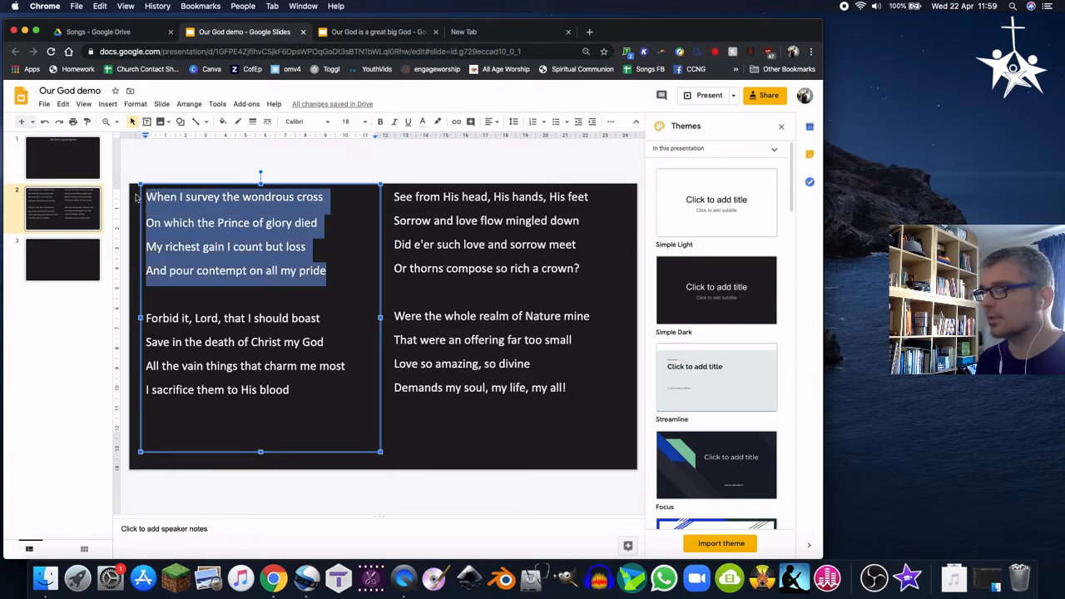
{"action": "left_click", "coordinate": [514, 122]}
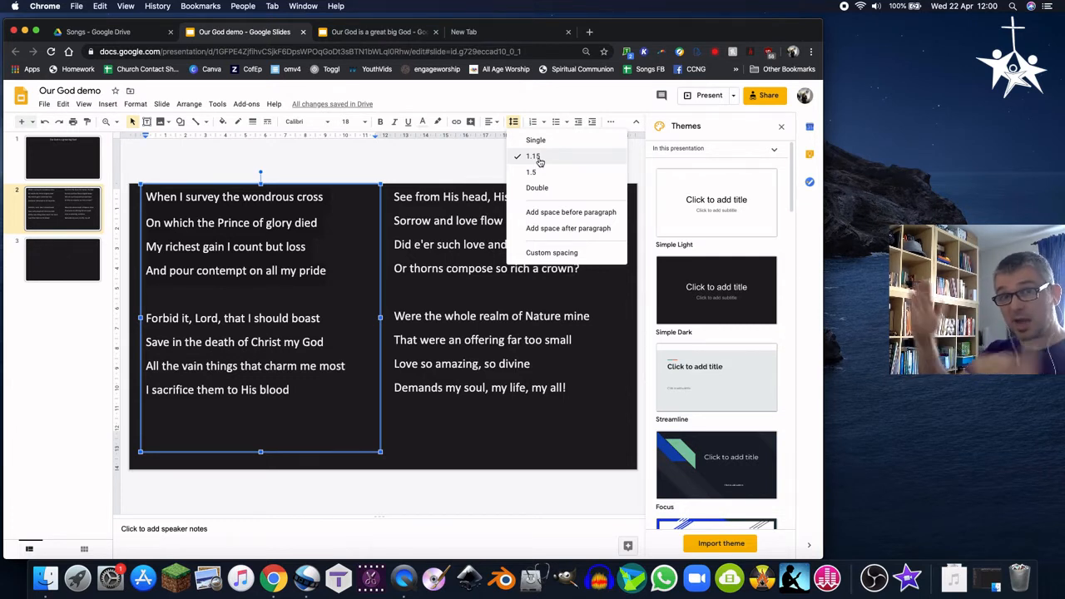
{"action": "left_click", "coordinate": [288, 223]}
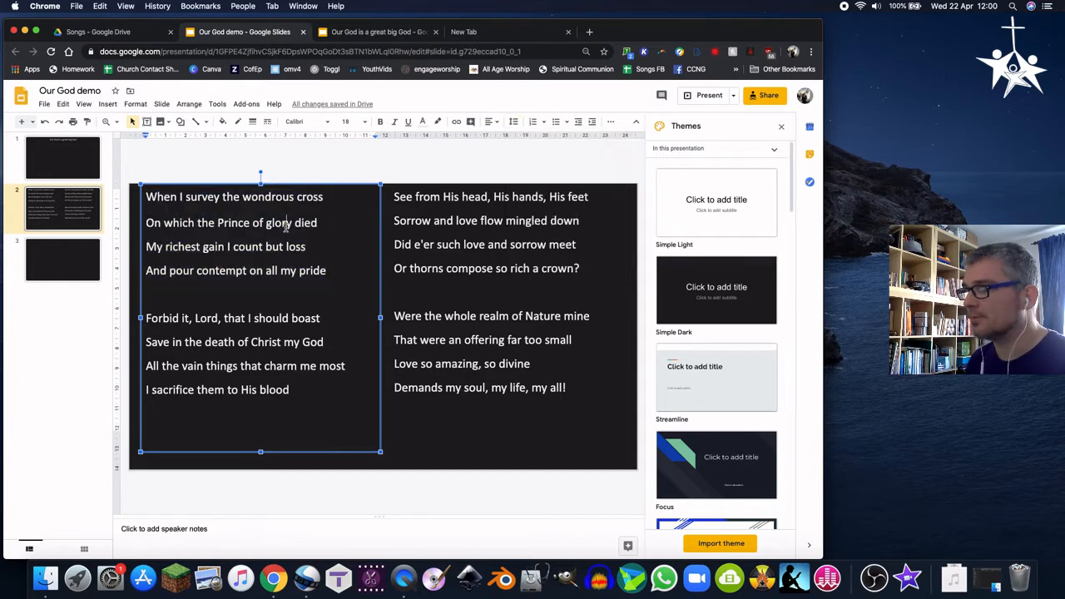
Search Google in a new tab for 'our God is a great big god lyrics'
{"action": "left_click", "coordinate": [93, 154]}
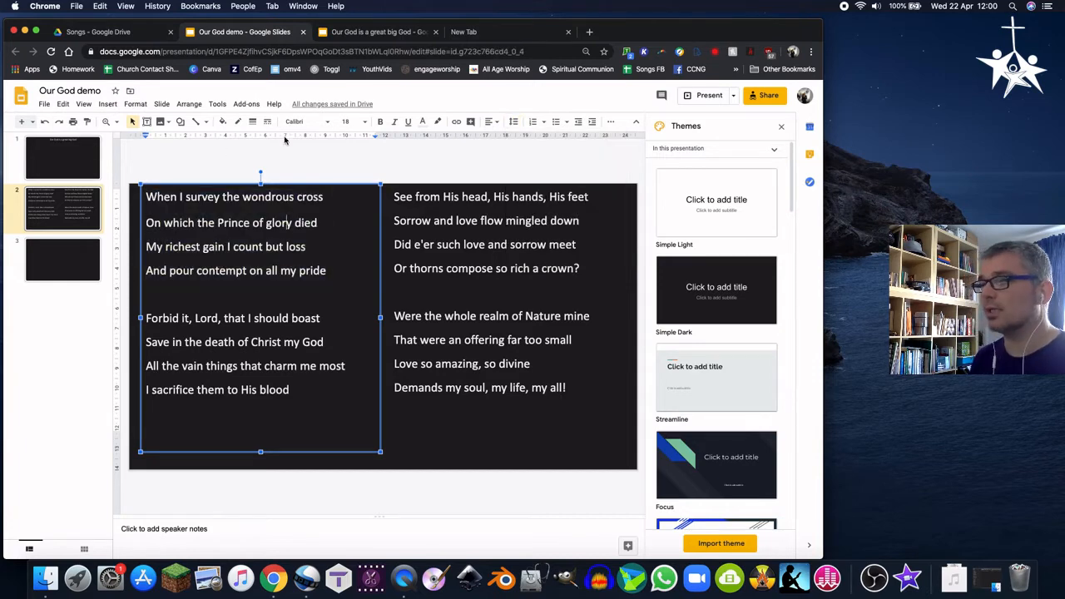
{"action": "left_click", "coordinate": [444, 38]}
{"action": "left_click", "coordinate": [387, 247]}
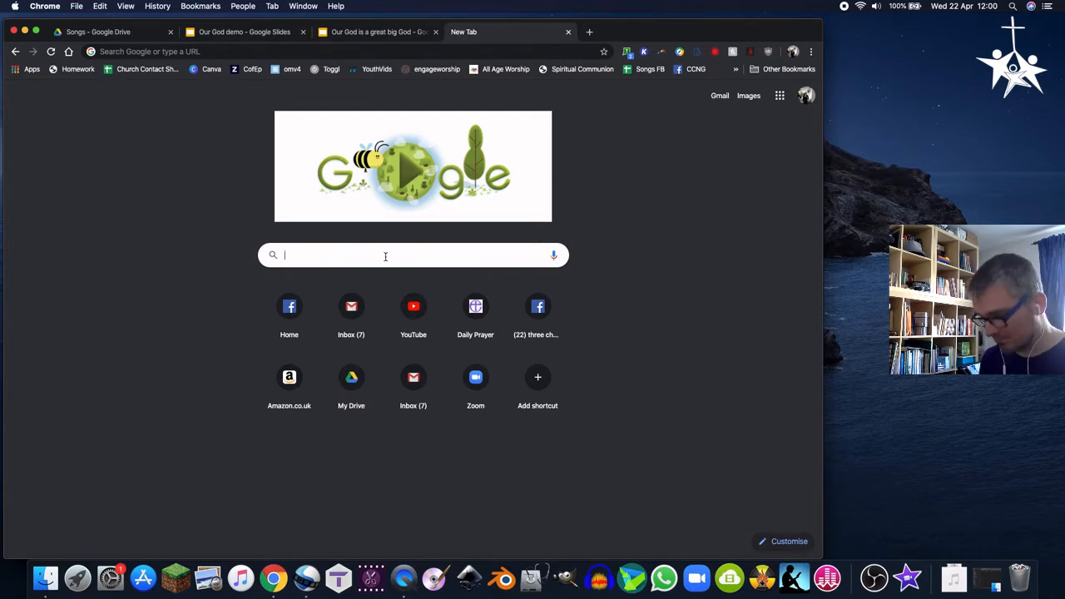
{"action": "type", "text": "our god is a "}
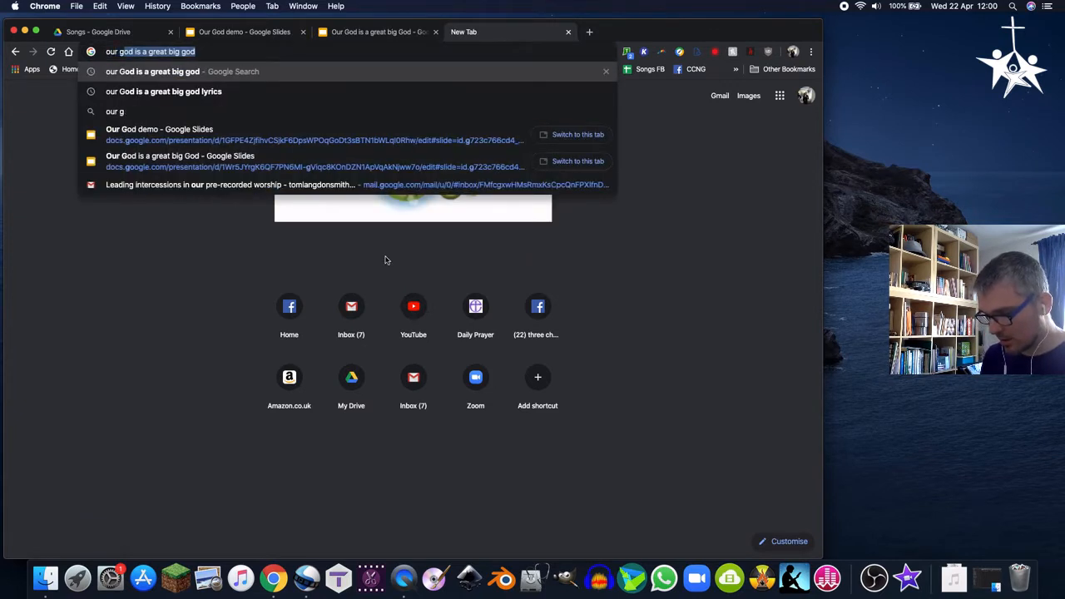
{"action": "type", "text": "grea"}
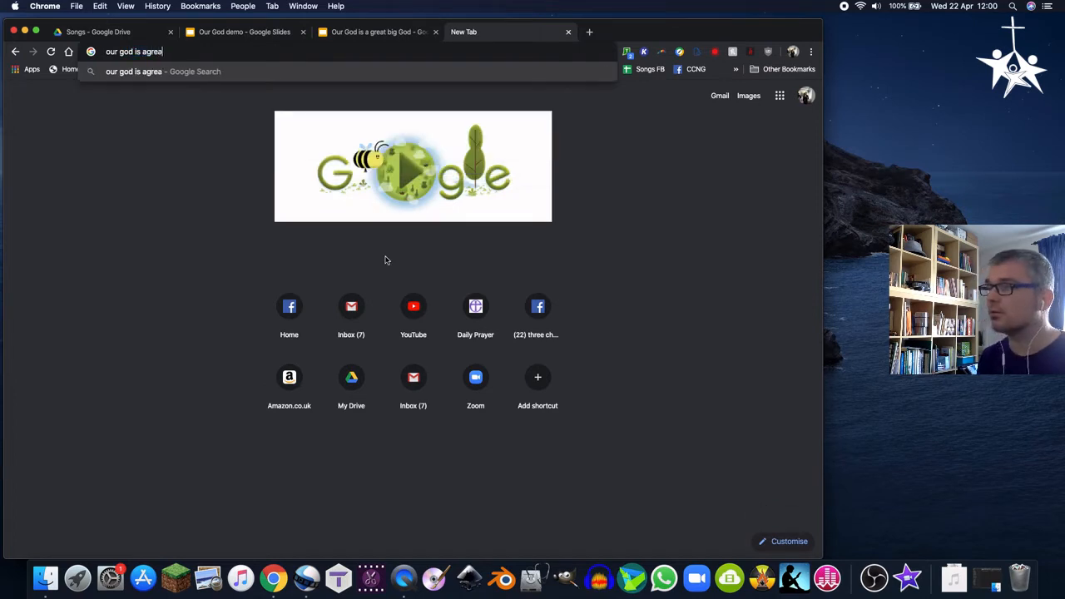
{"action": "key", "text": "BackSpace"}
{"action": "key", "text": "BackSpace"}
{"action": "key", "text": "BackSpace"}
{"action": "type", "text": "grea"}
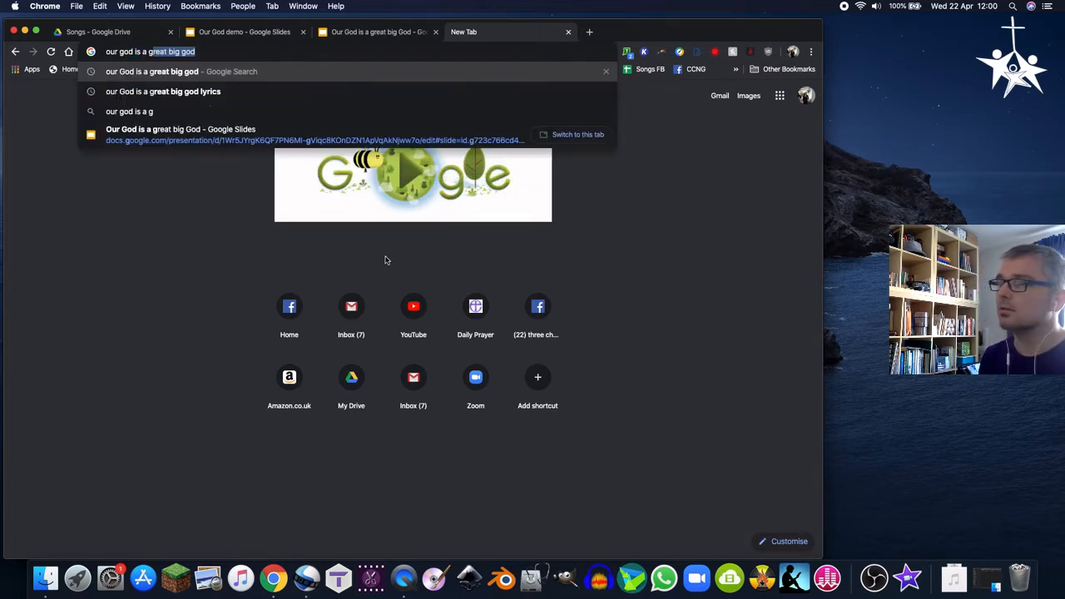
{"action": "key", "text": "Down"}
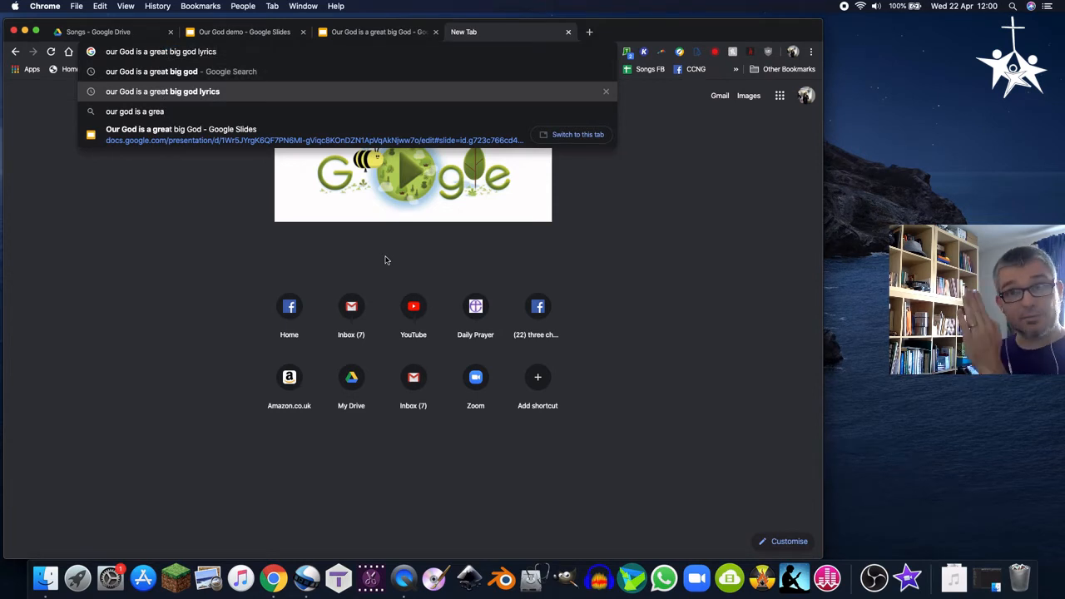
{"action": "key", "text": "Return"}
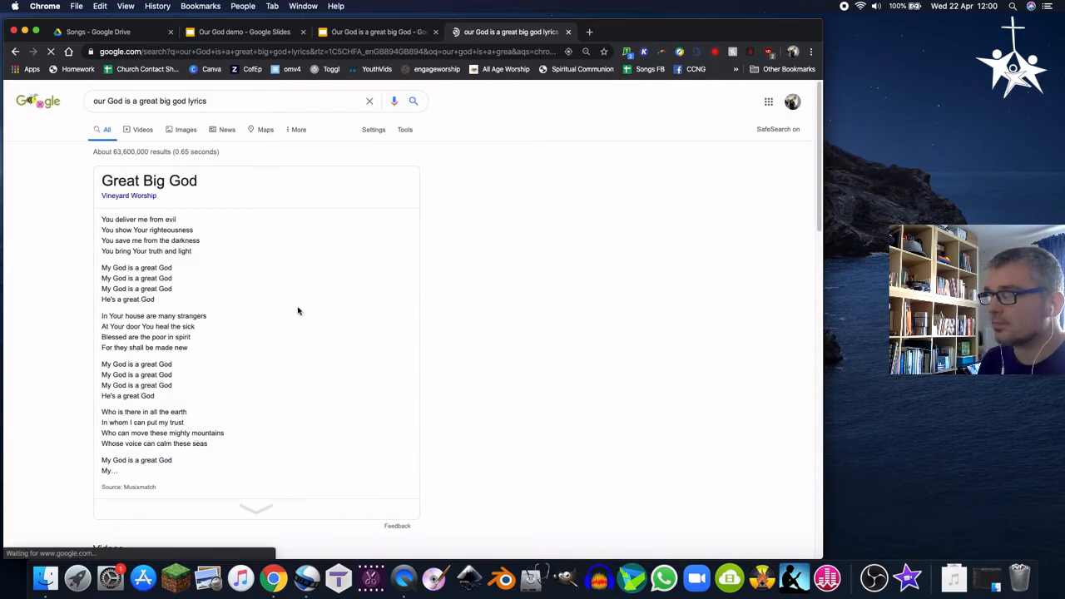
Scroll through the search results and open the Elevation Kids 'Great Big God' lyrics page
{"action": "scroll", "coordinate": [288, 327], "scroll_direction": "down", "scroll_amount": 5}
{"action": "scroll", "coordinate": [288, 329], "scroll_direction": "down", "scroll_amount": 8}
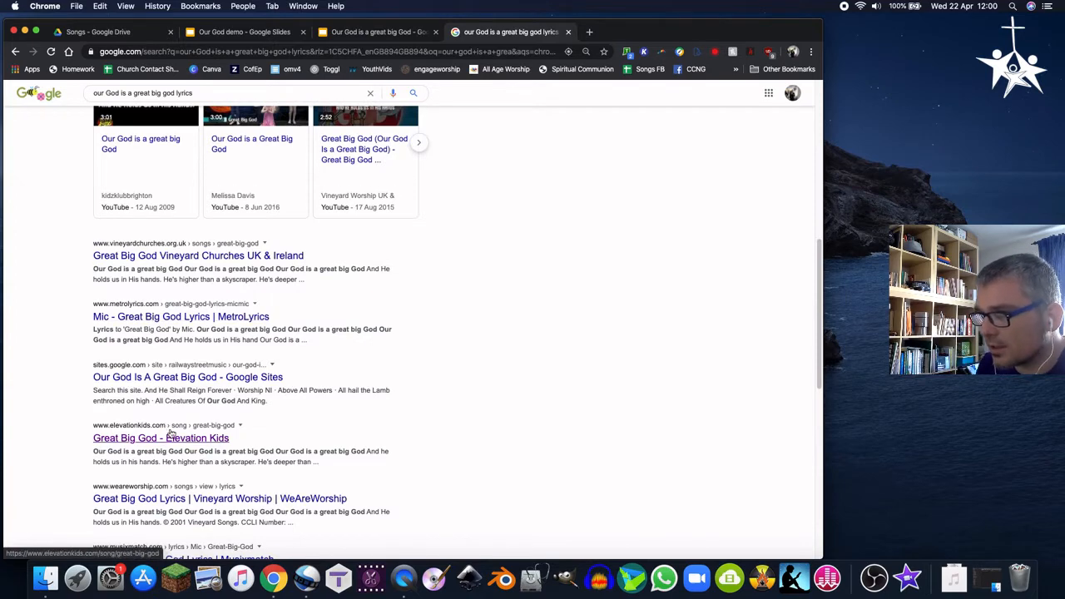
{"action": "scroll", "coordinate": [166, 427], "scroll_direction": "down", "scroll_amount": 1}
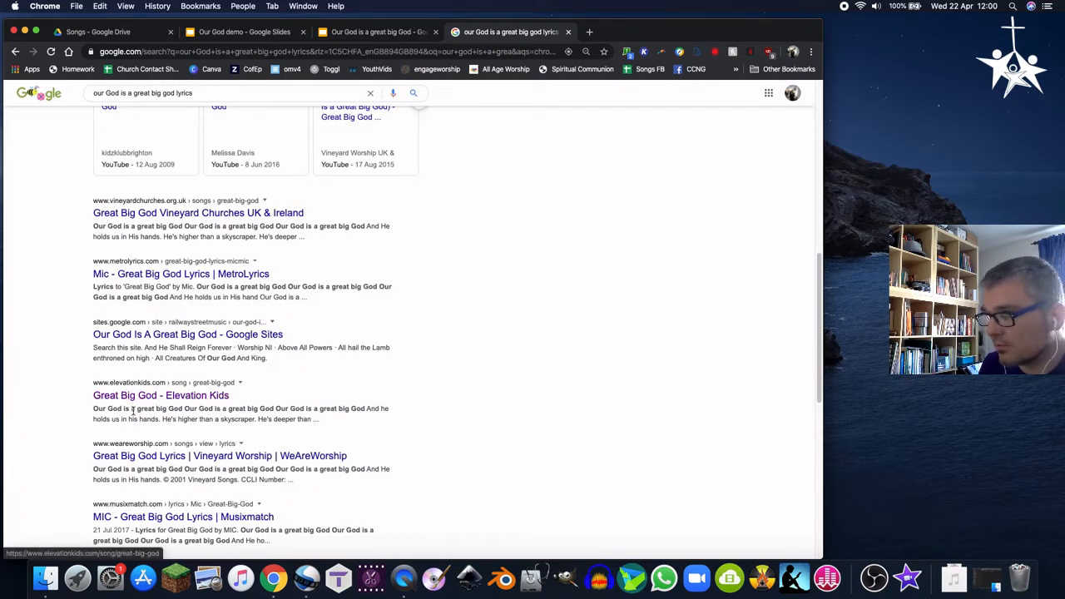
{"action": "left_click_drag", "start_coordinate": [94, 409], "coordinate": [245, 409]}
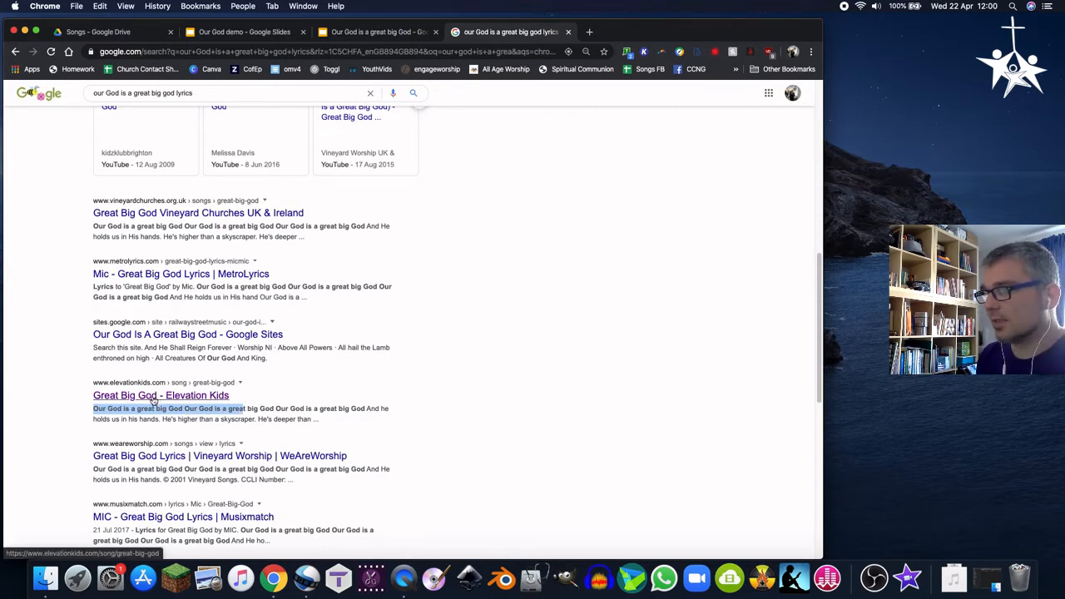
{"action": "left_click", "coordinate": [152, 398]}
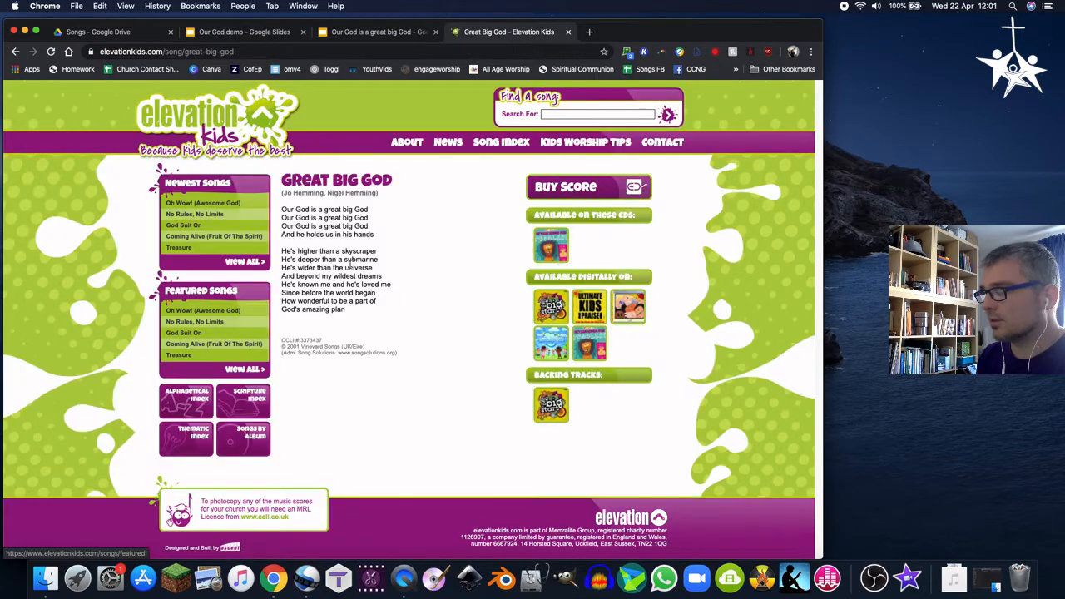
Copy the full 'Great Big God' lyrics from the Elevation Kids page
{"action": "left_click_drag", "start_coordinate": [281, 208], "coordinate": [353, 312]}
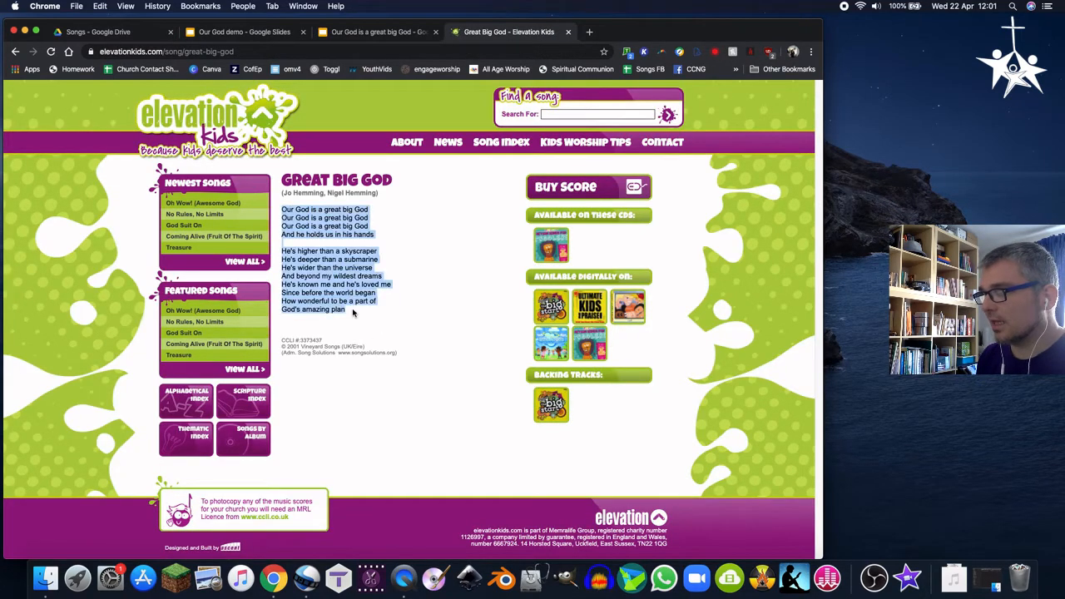
{"action": "right_click", "coordinate": [340, 284]}
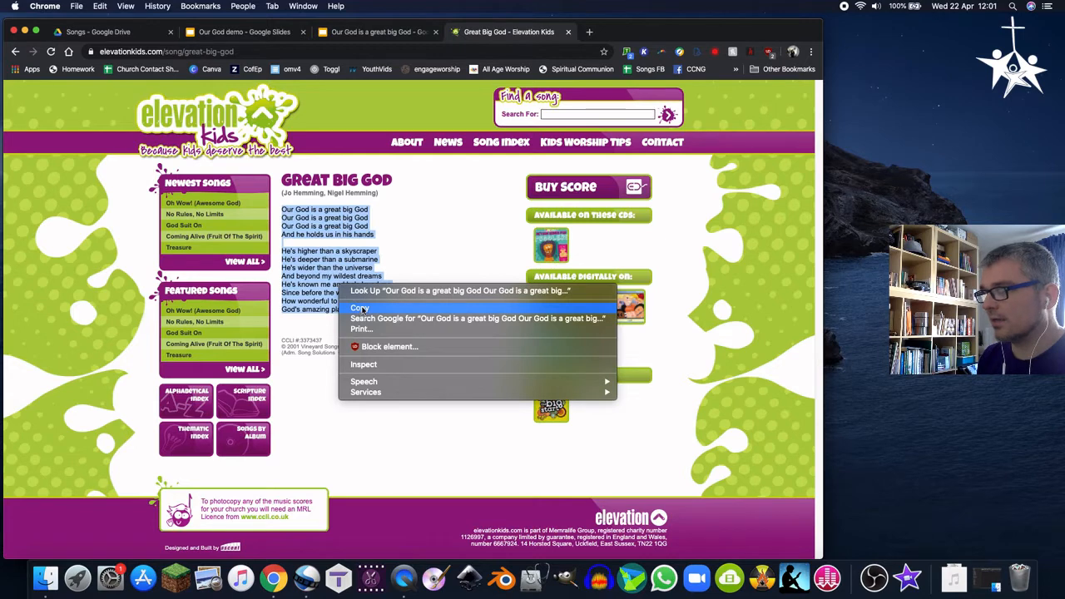
{"action": "left_click", "coordinate": [360, 308]}
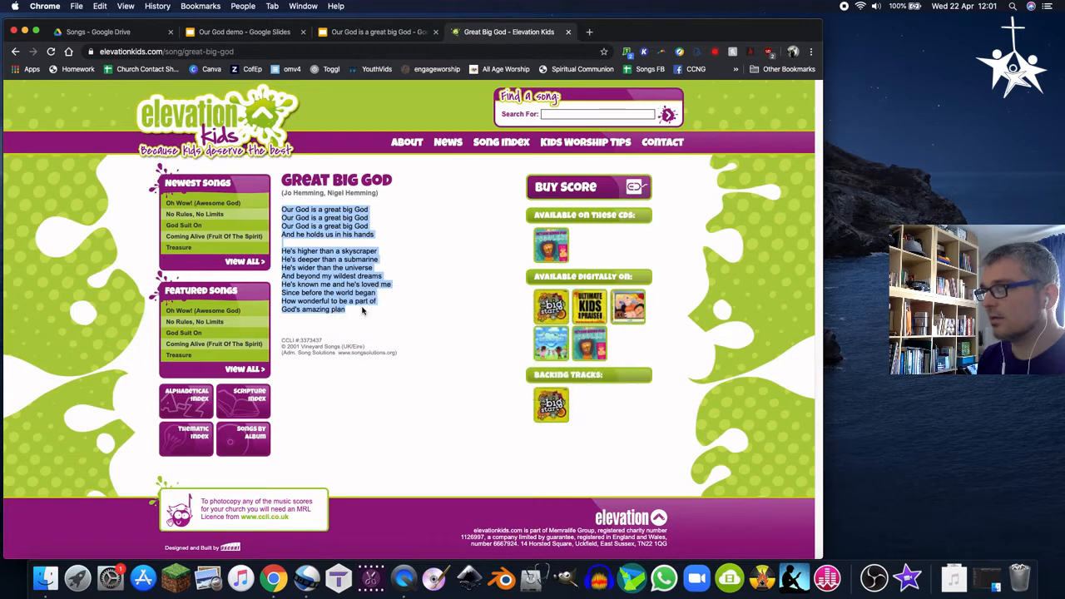
Replace the text in the left lyric box on slide 2 with the copied lyrics
{"action": "left_click", "coordinate": [230, 35]}
{"action": "left_click", "coordinate": [54, 211]}
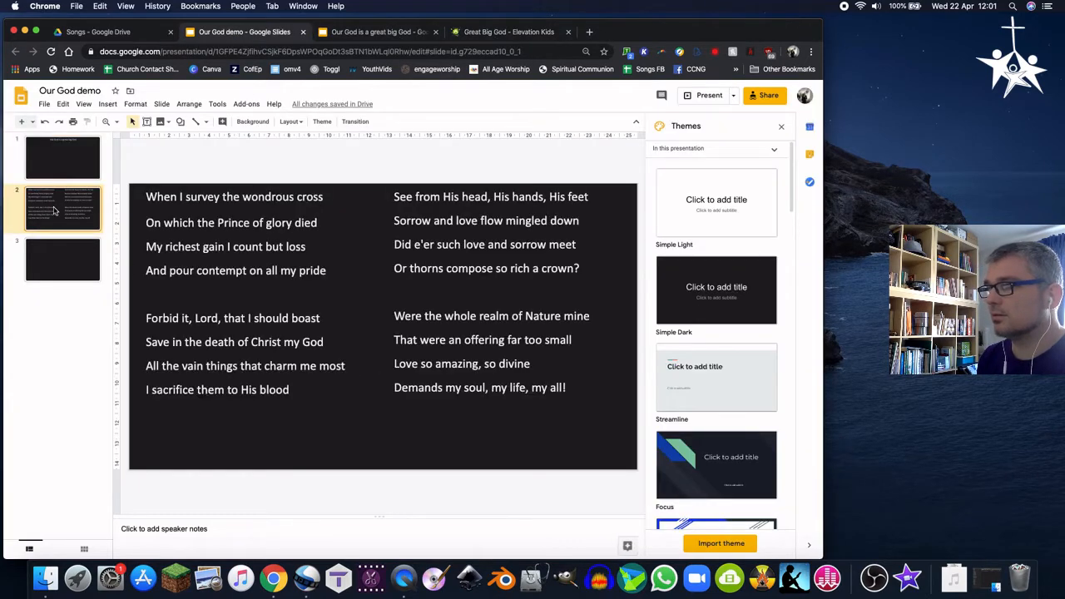
{"action": "left_click", "coordinate": [298, 388]}
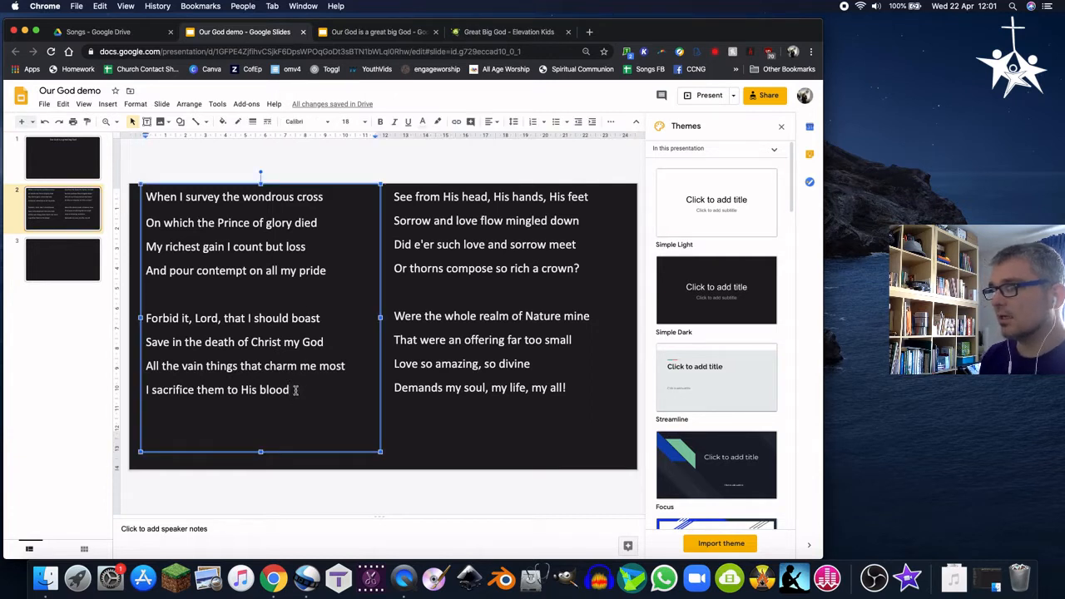
{"action": "left_click_drag", "start_coordinate": [296, 389], "coordinate": [190, 205]}
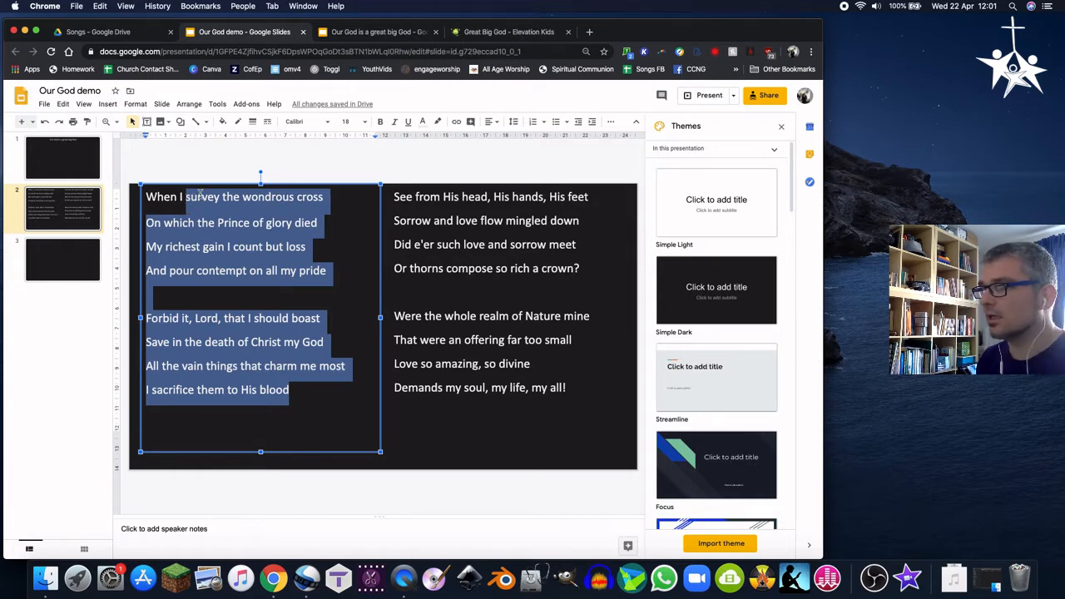
{"action": "right_click", "coordinate": [199, 197]}
{"action": "left_click", "coordinate": [237, 235]}
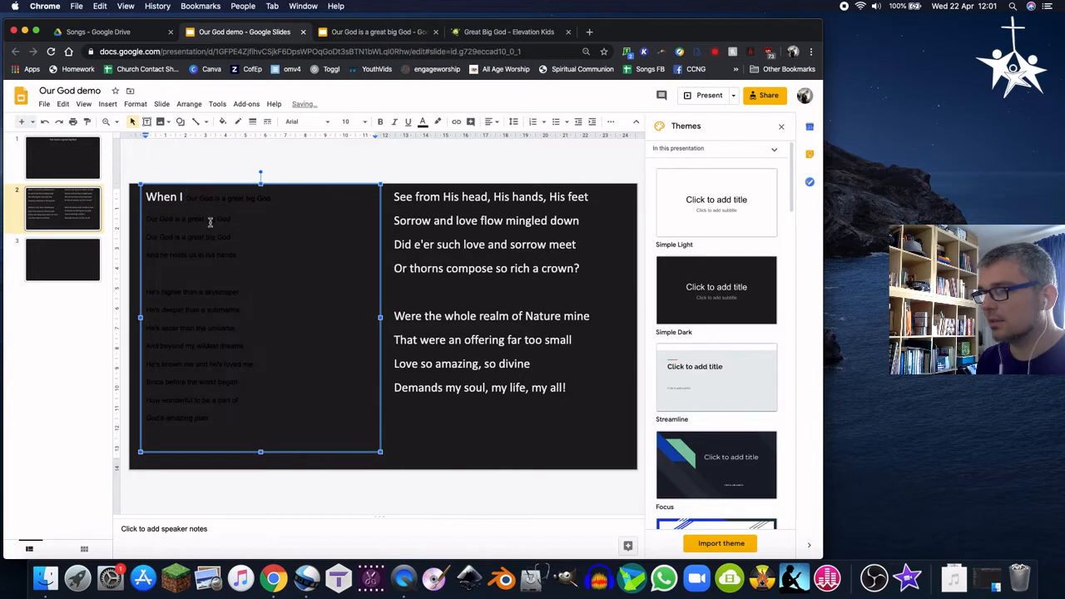
Use Paint format to give the pasted lyrics the slide's original Calibri 18 text style
{"action": "double_click", "coordinate": [156, 196]}
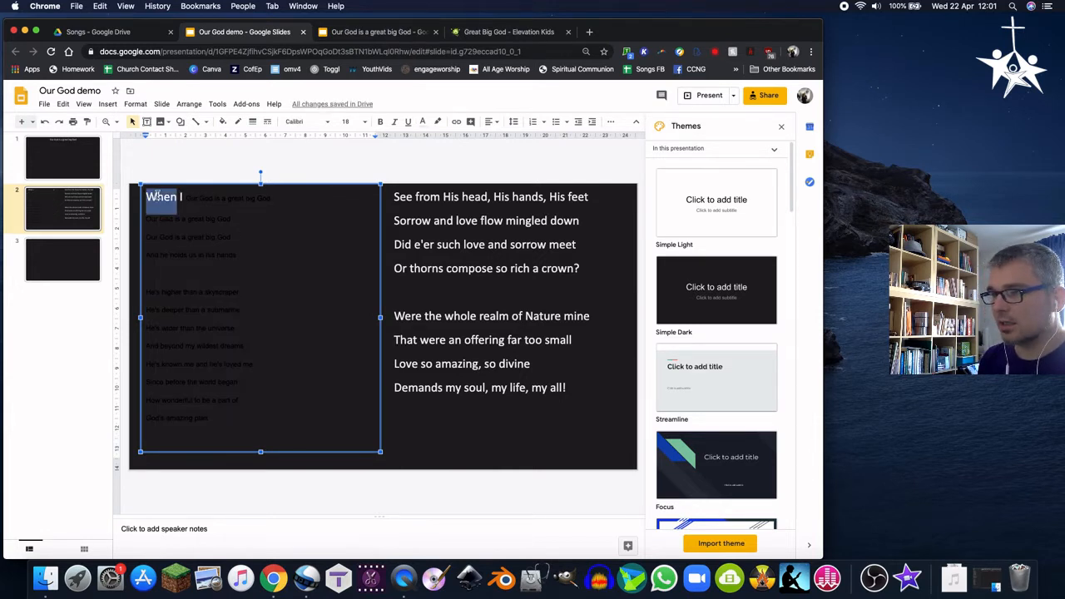
{"action": "left_click", "coordinate": [87, 122]}
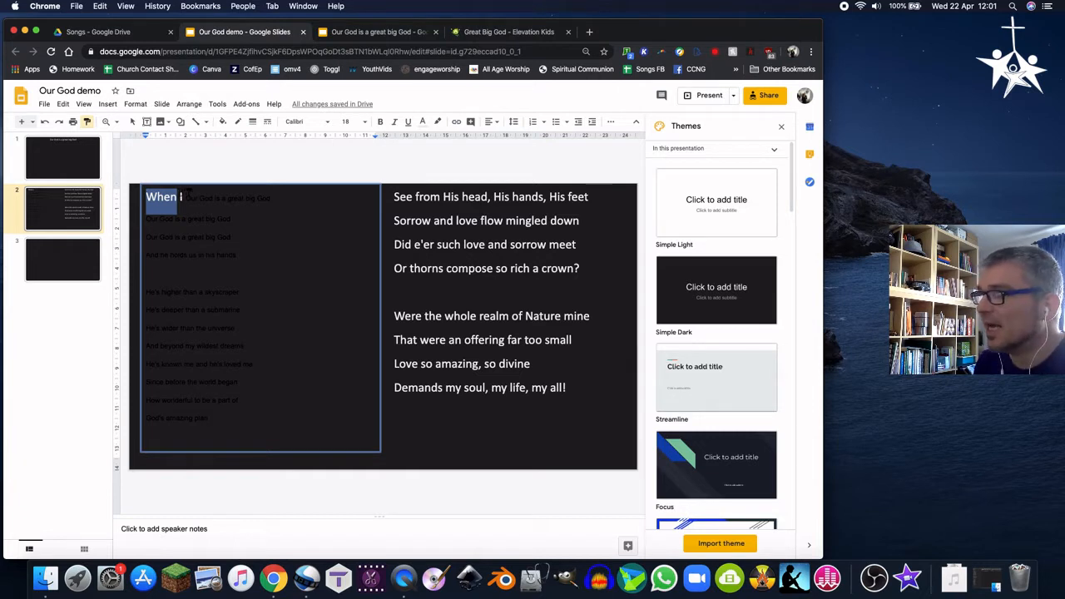
{"action": "mouse_move", "coordinate": [179, 197]}
{"action": "left_mouse_down"}
{"action": "mouse_move", "coordinate": [204, 199]}
{"action": "mouse_move", "coordinate": [249, 268]}
{"action": "mouse_move", "coordinate": [255, 490]}
{"action": "left_mouse_up"}
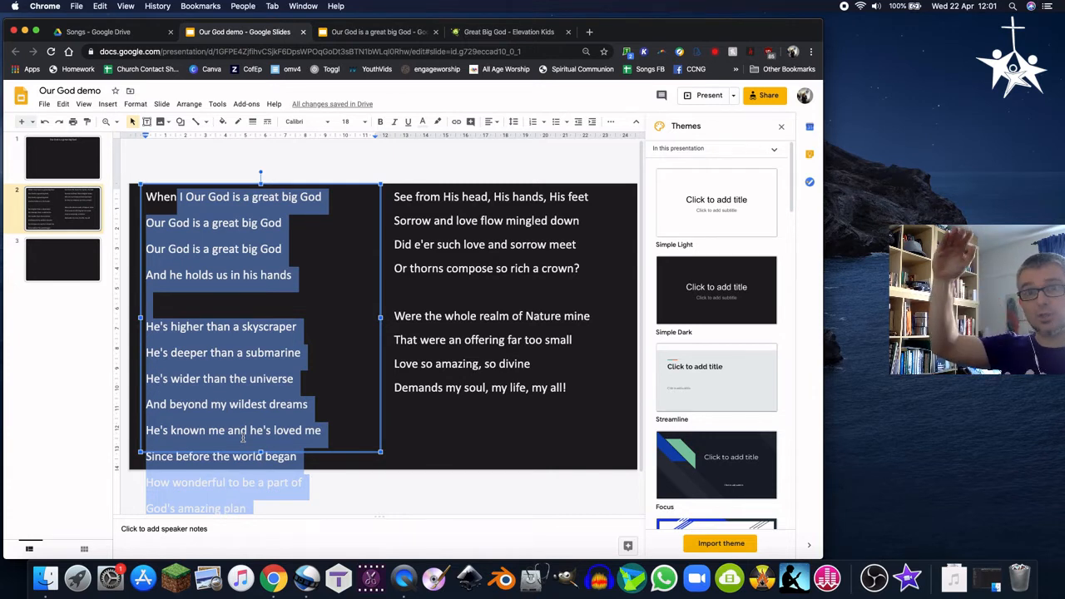
{"action": "scroll", "coordinate": [341, 476], "scroll_direction": "down", "scroll_amount": 1}
{"action": "scroll", "coordinate": [341, 477], "scroll_direction": "down", "scroll_amount": 2}
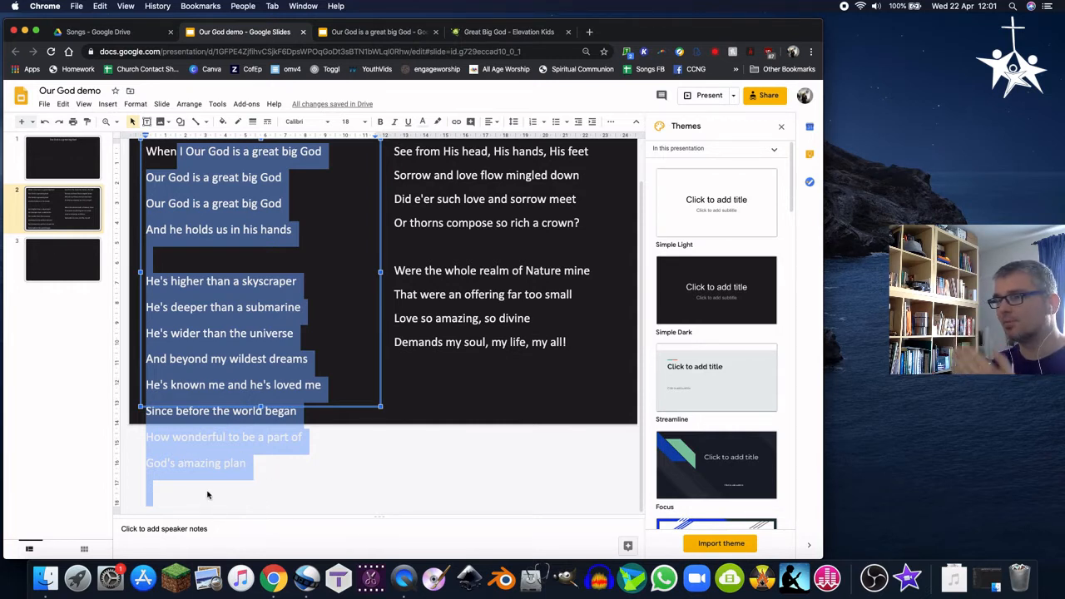
{"action": "left_click", "coordinate": [281, 256]}
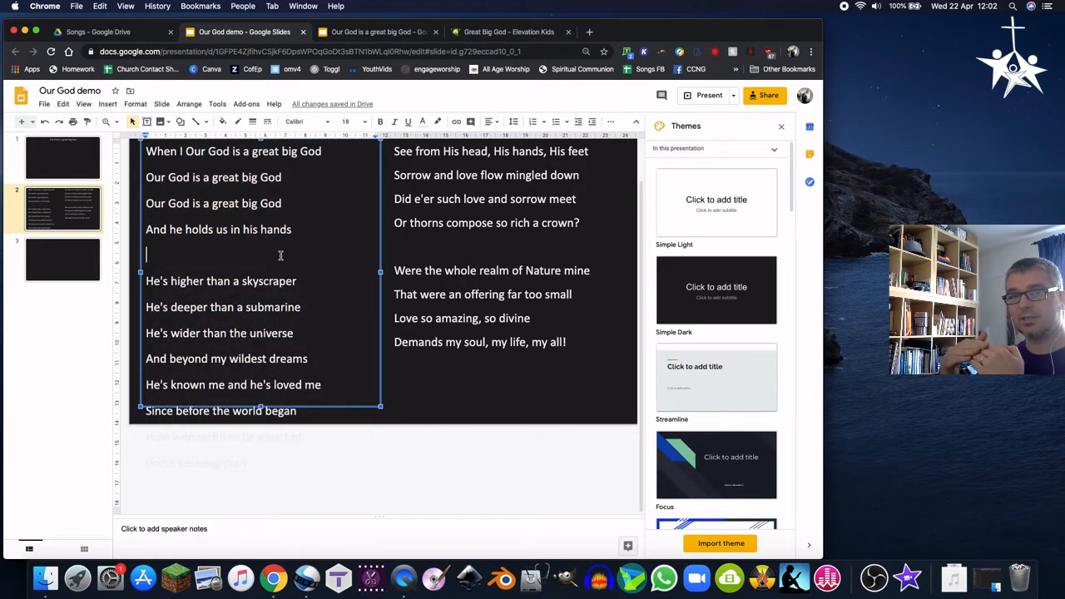
Delete the leftover 'When I' words at the start of the first lyric line
{"action": "scroll", "coordinate": [173, 233], "scroll_direction": "up", "scroll_amount": 1}
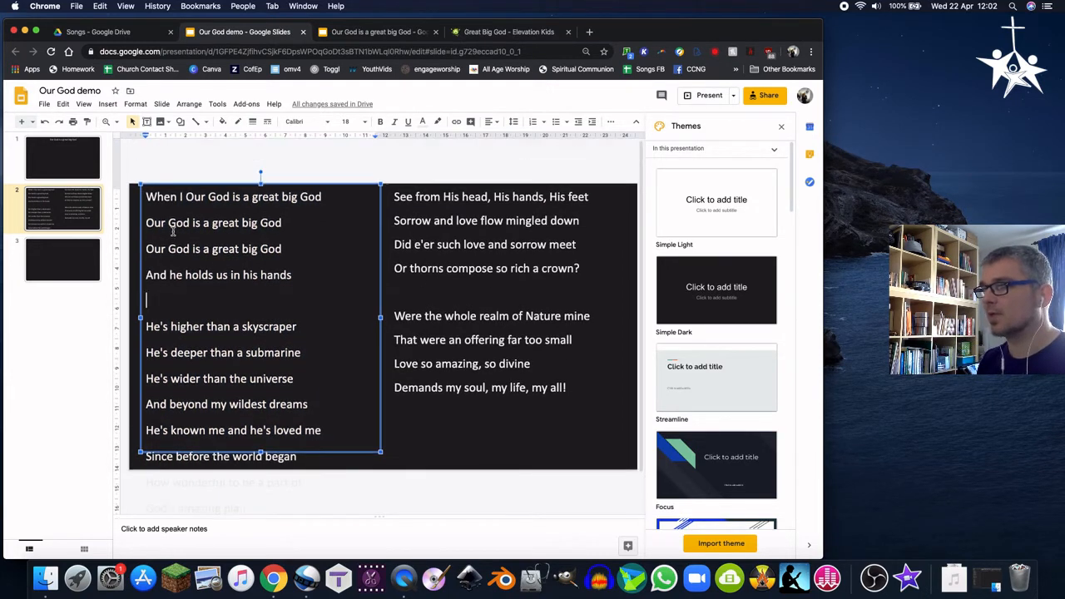
{"action": "left_click", "coordinate": [185, 197]}
{"action": "key", "text": "BackSpace"}
{"action": "key", "text": "BackSpace"}
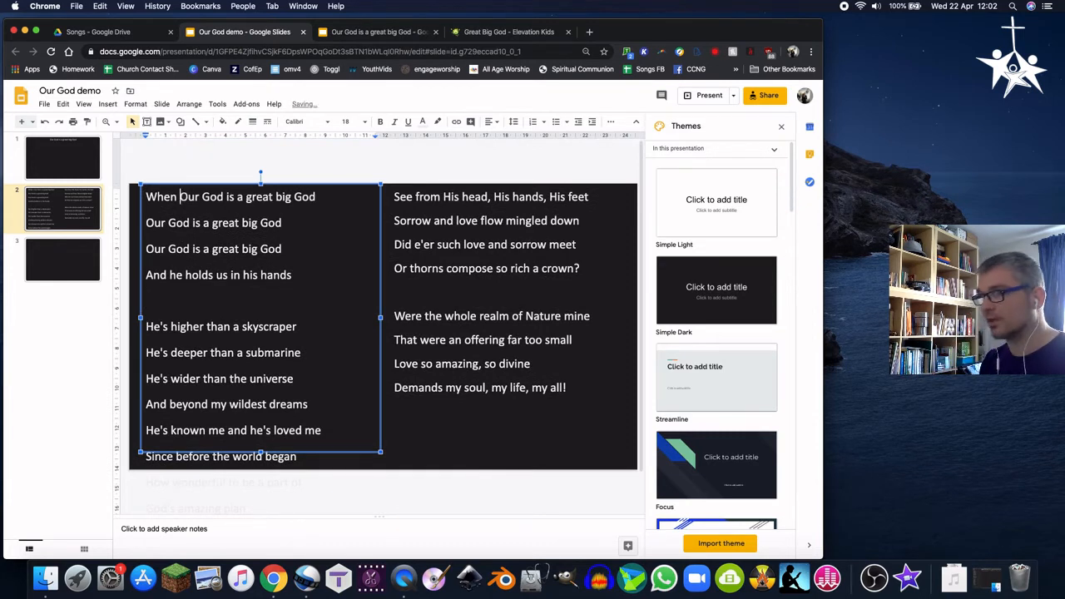
{"action": "key", "text": "BackSpace"}
{"action": "key", "text": "BackSpace"}
{"action": "key", "text": "BackSpace"}
{"action": "key", "text": "BackSpace"}
{"action": "key", "text": "BackSpace"}
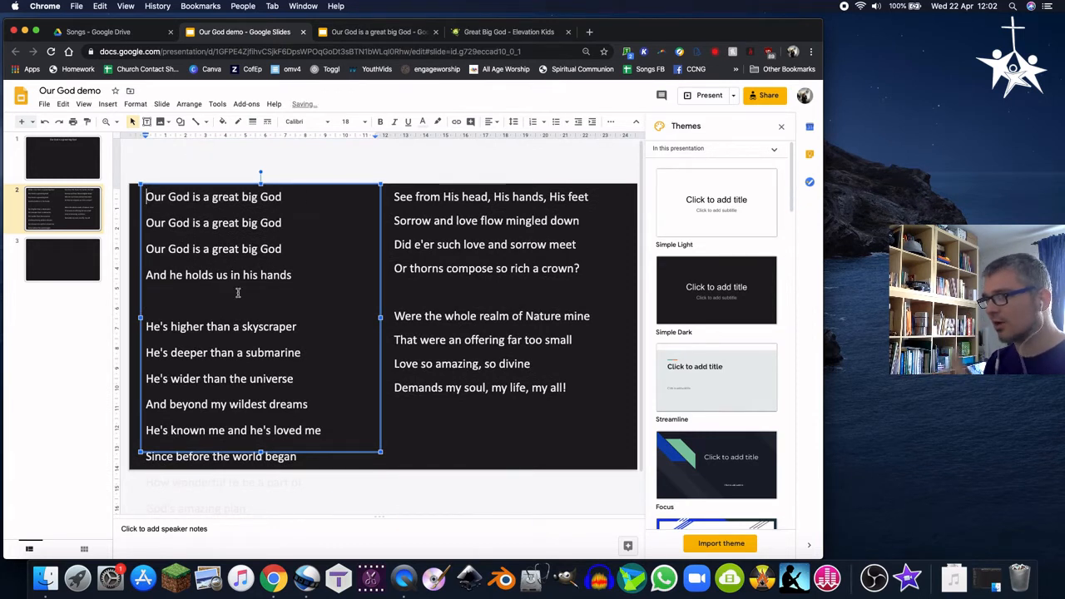
{"action": "left_click", "coordinate": [337, 225]}
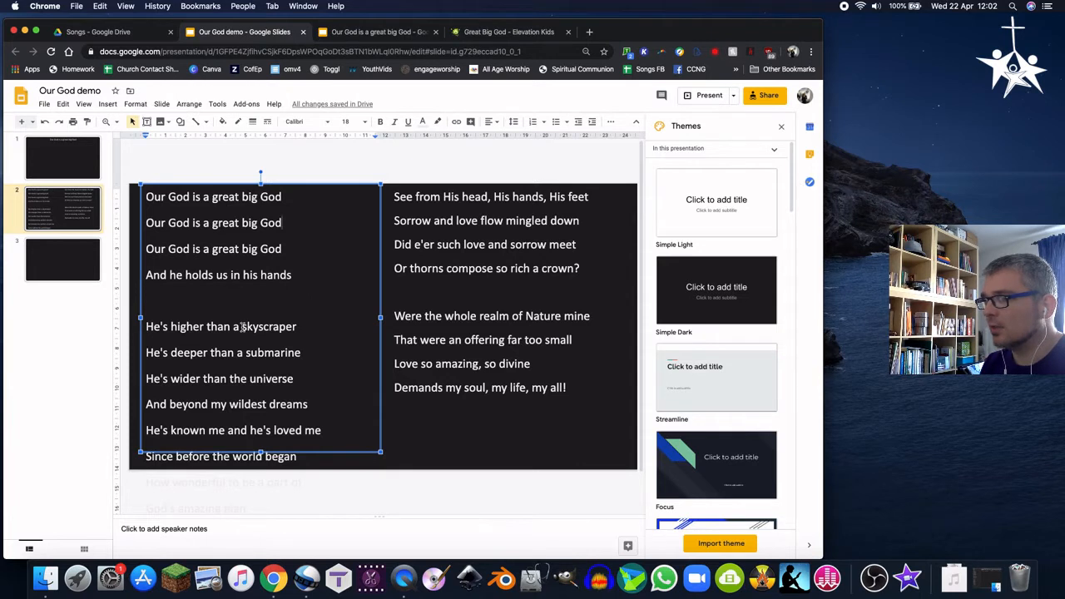
{"action": "left_click", "coordinate": [222, 310]}
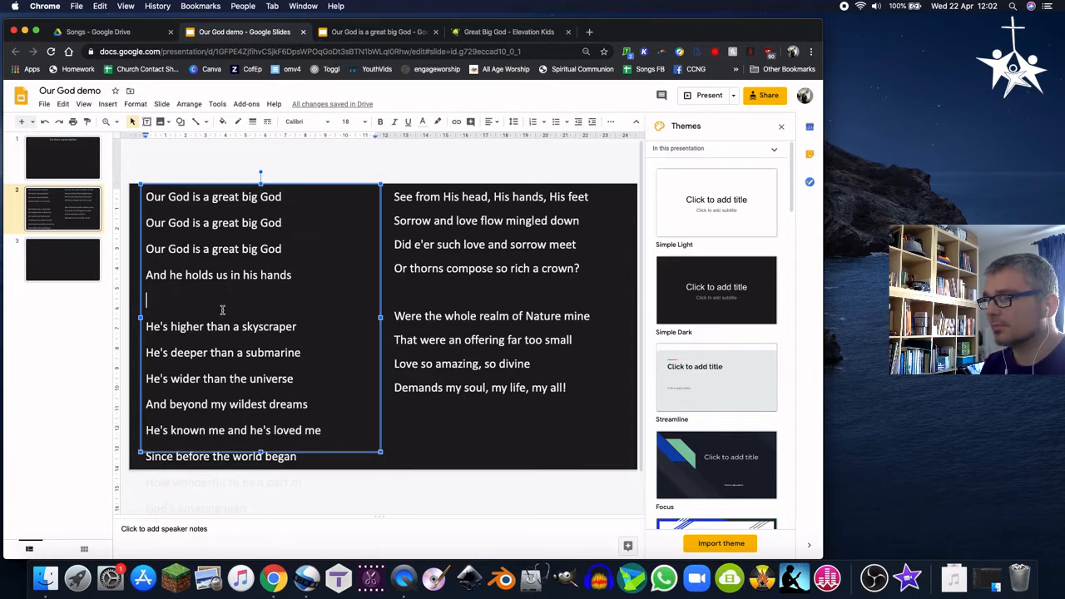
{"action": "scroll", "coordinate": [323, 342], "scroll_direction": "down", "scroll_amount": 1}
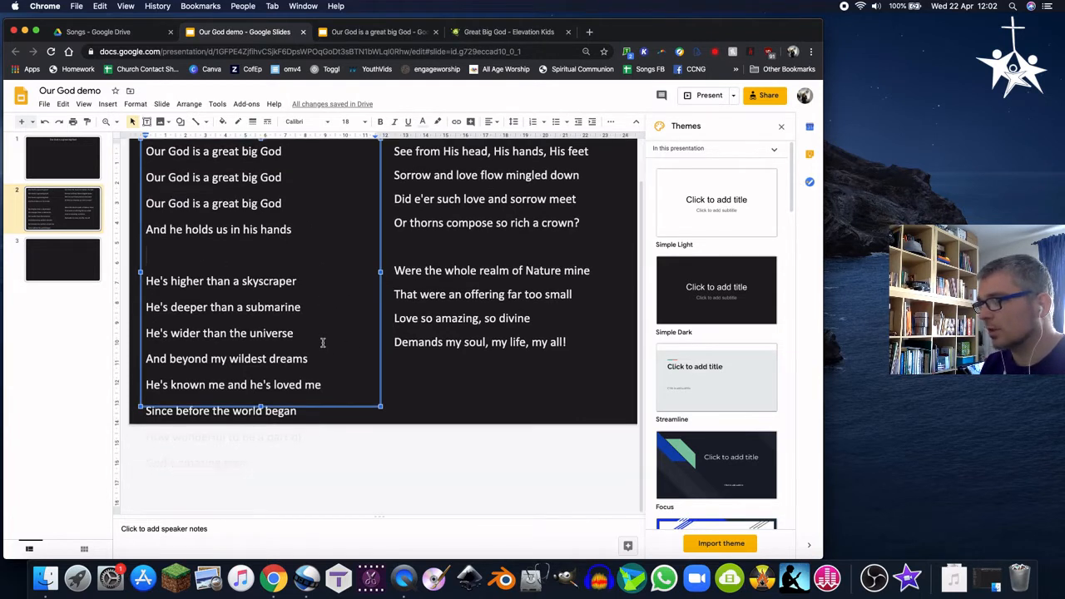
{"action": "left_click", "coordinate": [436, 179]}
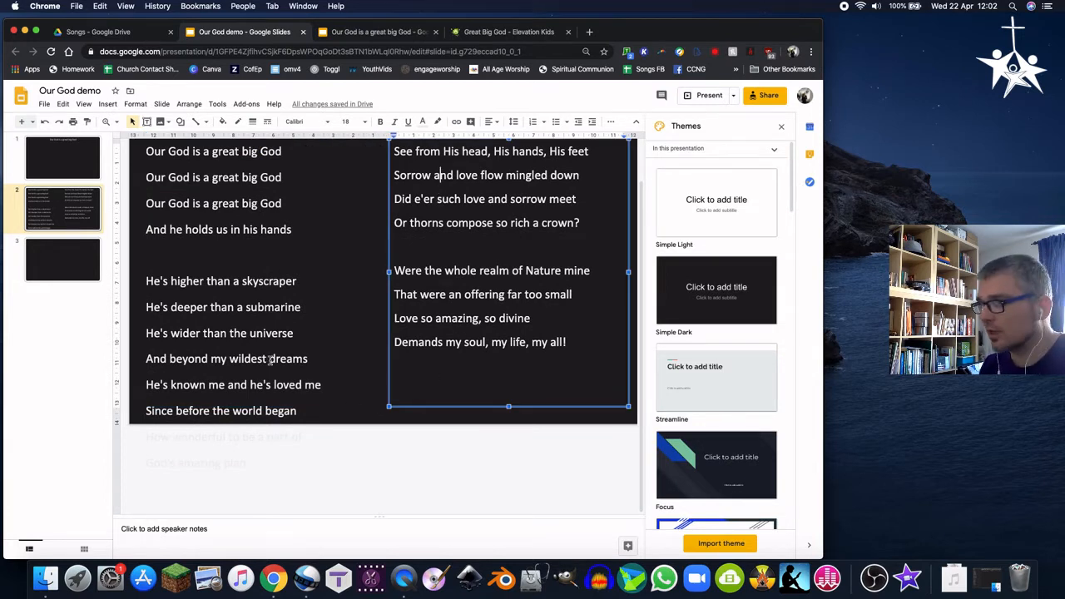
{"action": "left_click", "coordinate": [225, 385]}
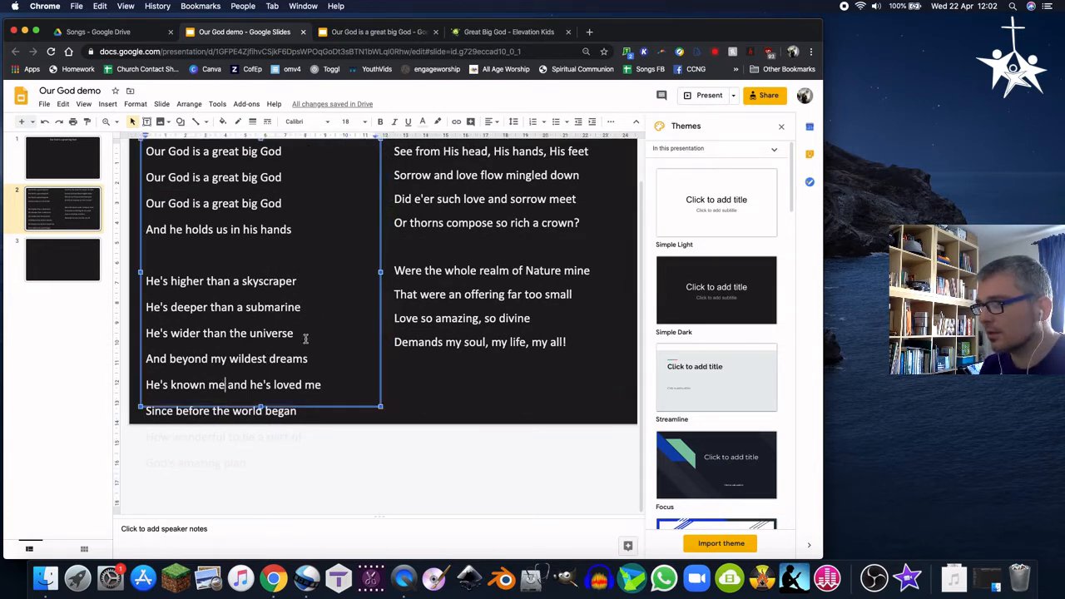
Cut the lyrics from 'He's higher than a skyscraper' to the end out of the left lyric box
{"action": "scroll", "coordinate": [214, 197], "scroll_direction": "up", "scroll_amount": 2}
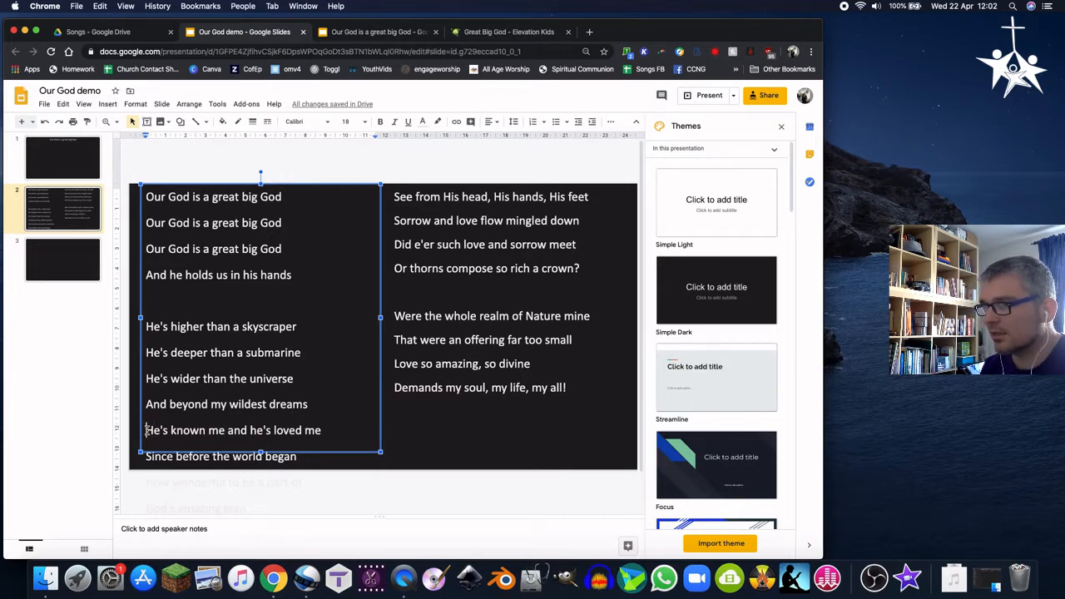
{"action": "left_click_drag", "start_coordinate": [146, 430], "coordinate": [347, 483]}
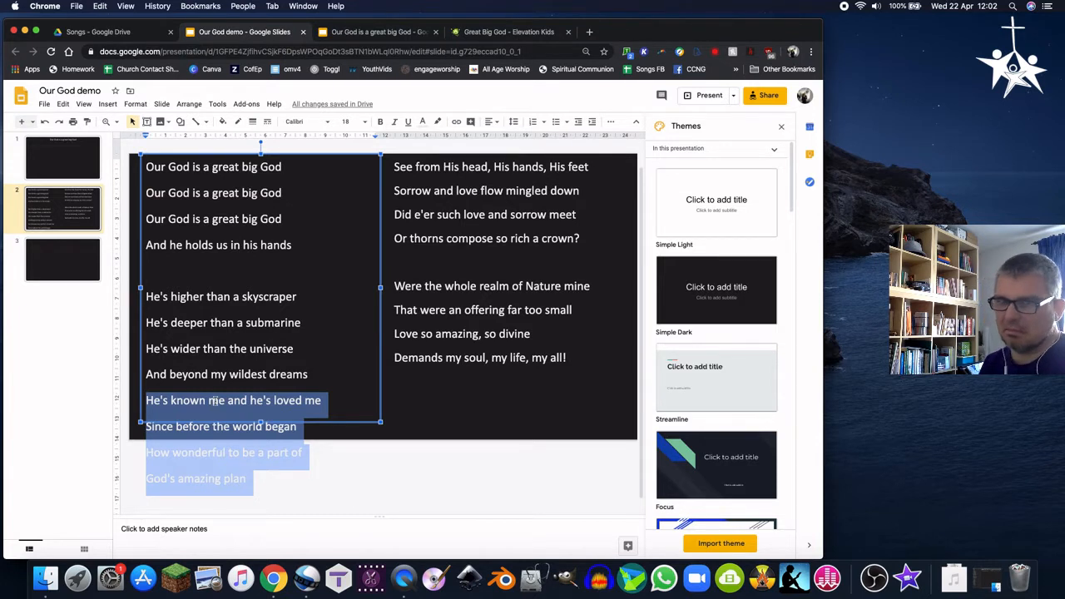
{"action": "left_click", "coordinate": [186, 325]}
{"action": "left_click_drag", "start_coordinate": [147, 296], "coordinate": [345, 485]}
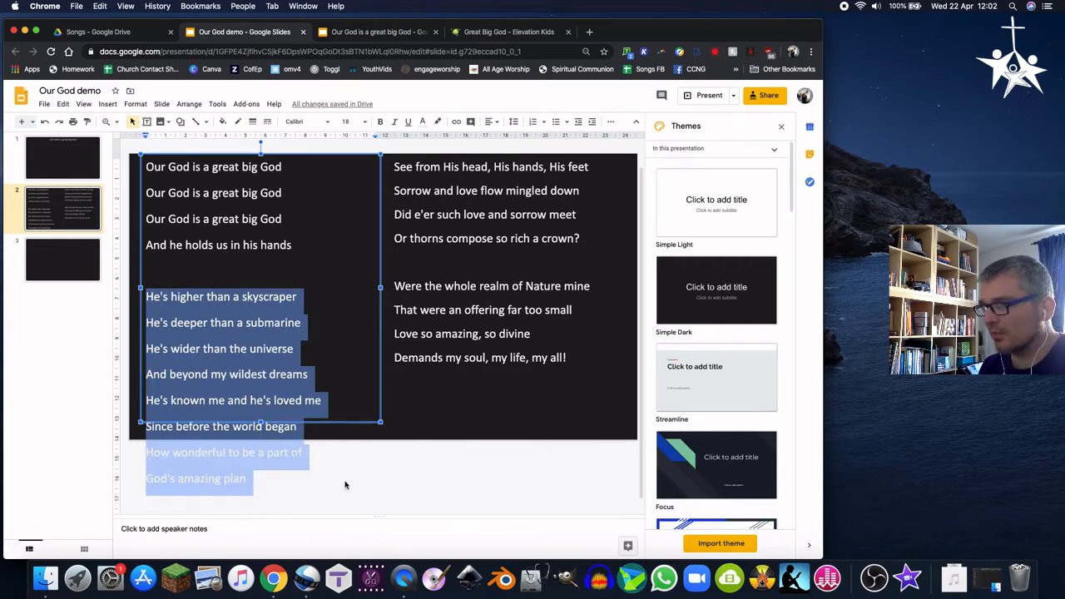
{"action": "right_click", "coordinate": [260, 360]}
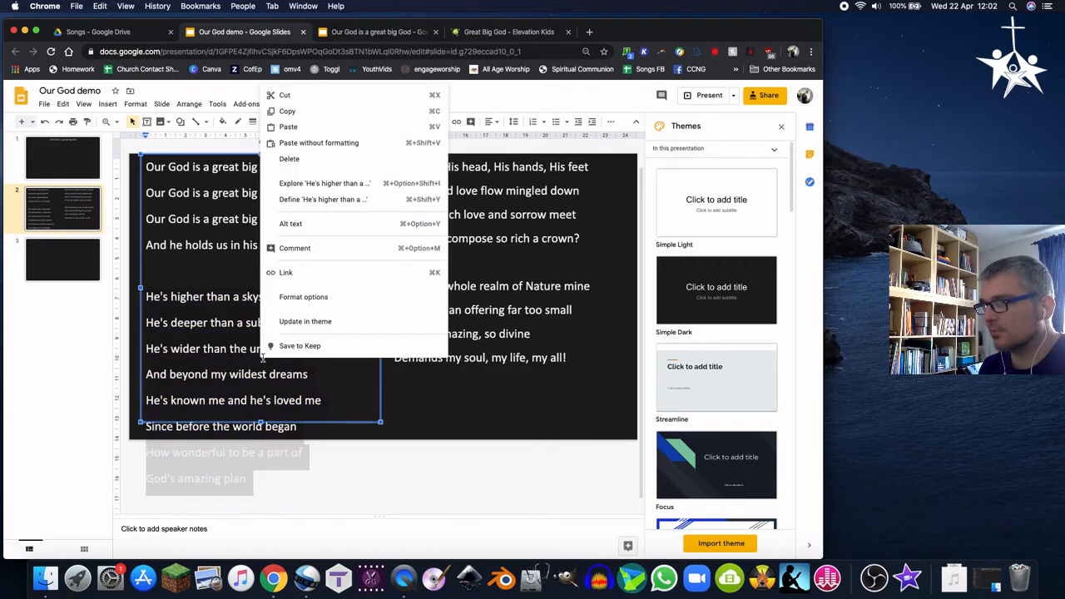
{"action": "left_click", "coordinate": [285, 97]}
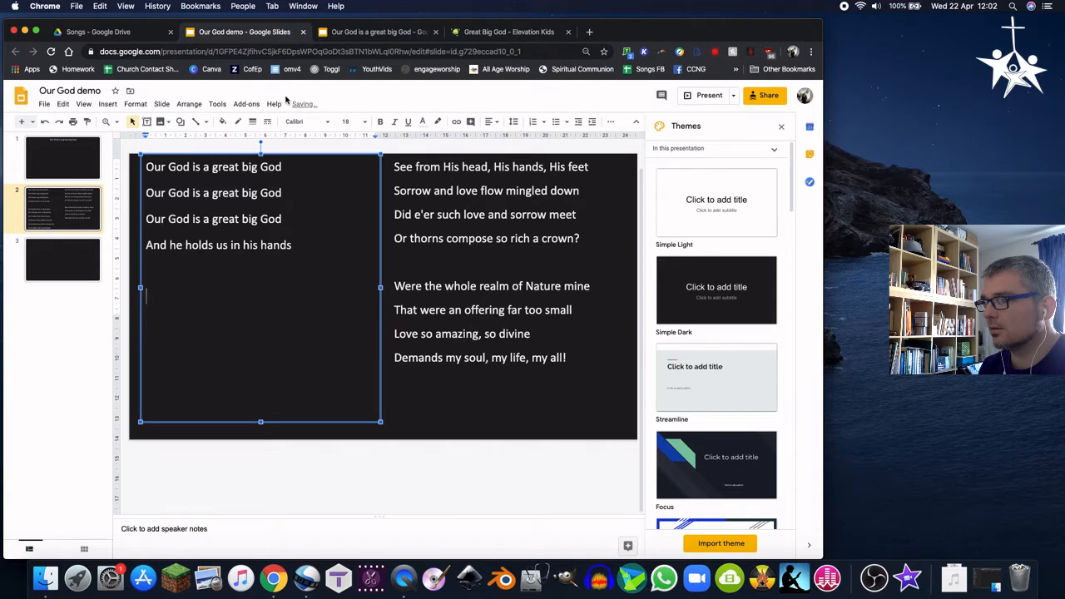
Replace all the text in the right lyric box with the cut verse
{"action": "left_click", "coordinate": [424, 217]}
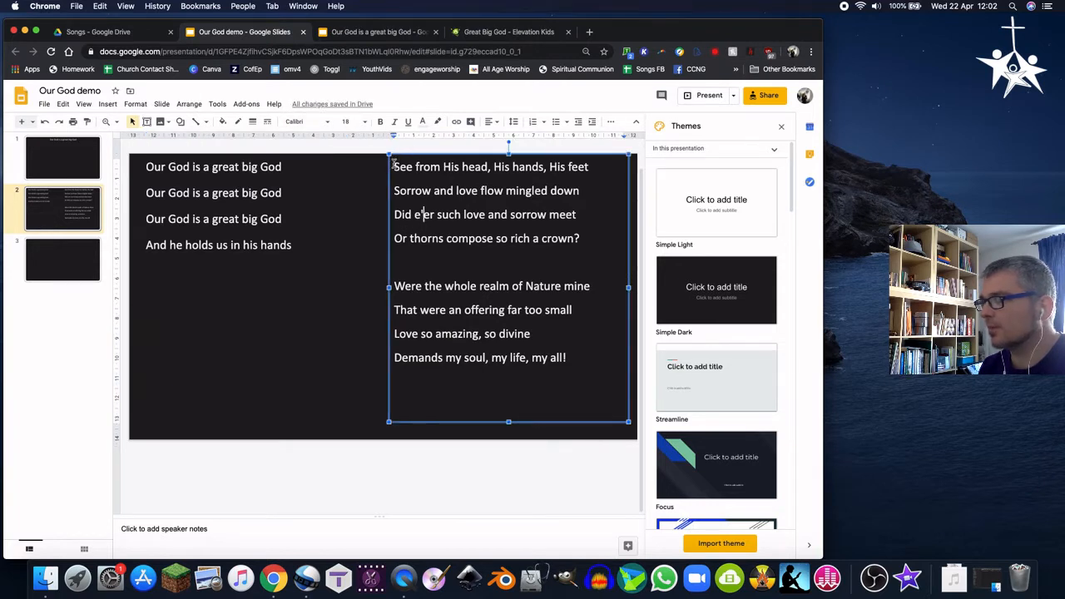
{"action": "left_click_drag", "start_coordinate": [393, 164], "coordinate": [605, 421]}
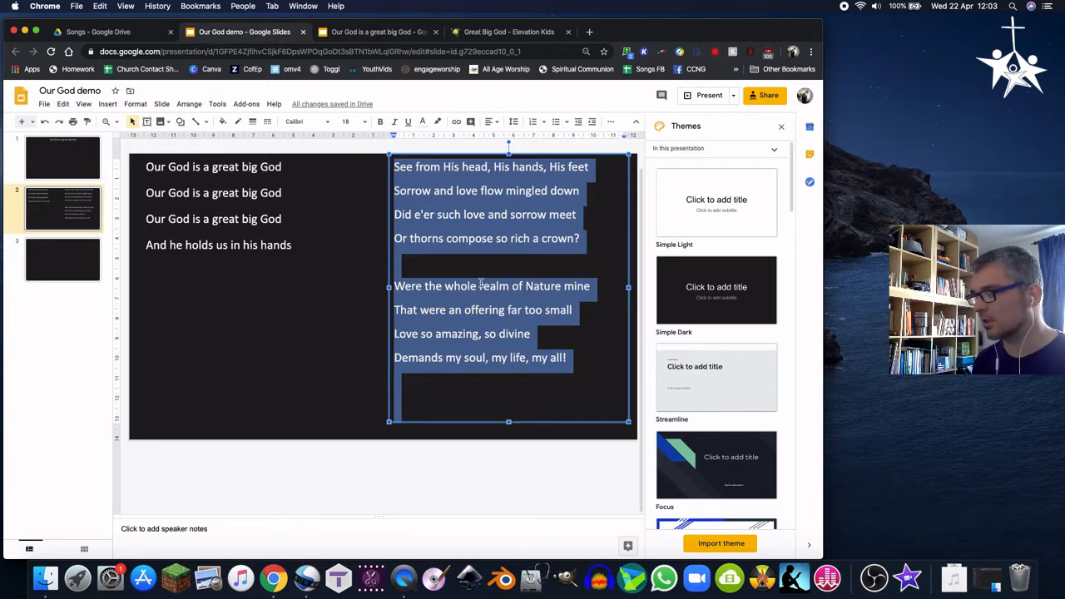
{"action": "right_click", "coordinate": [480, 286]}
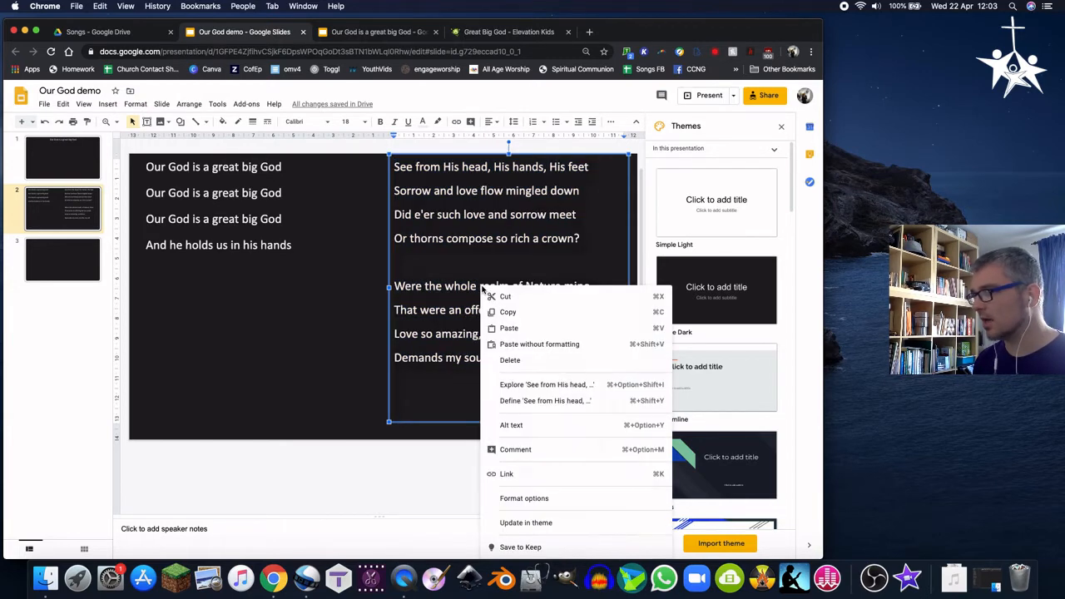
{"action": "left_click", "coordinate": [513, 326]}
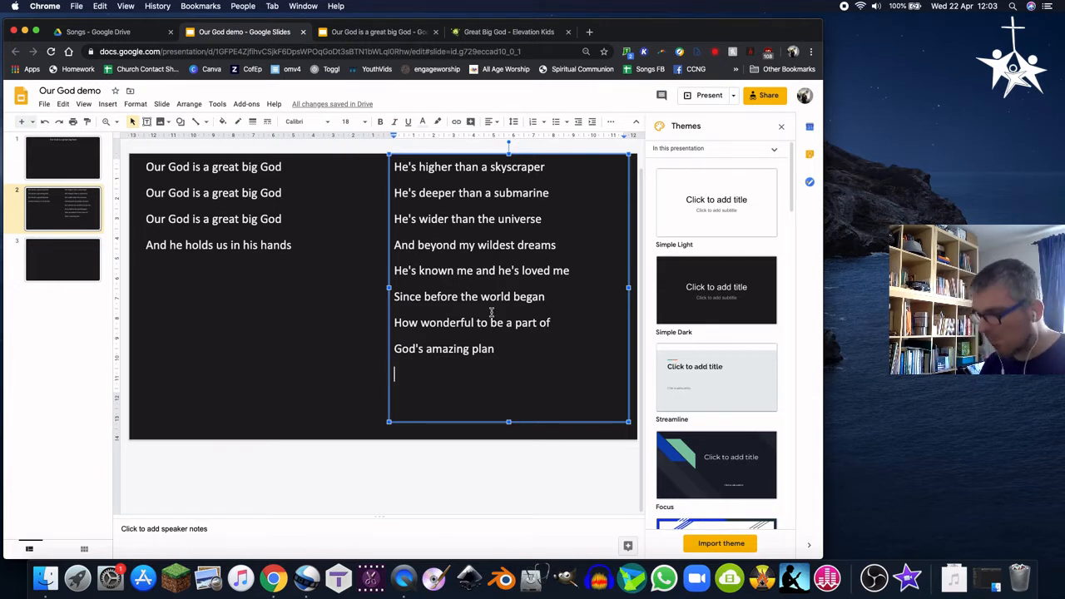
Select the verse in the right box and check its text colour options
{"action": "double_click", "coordinate": [405, 167]}
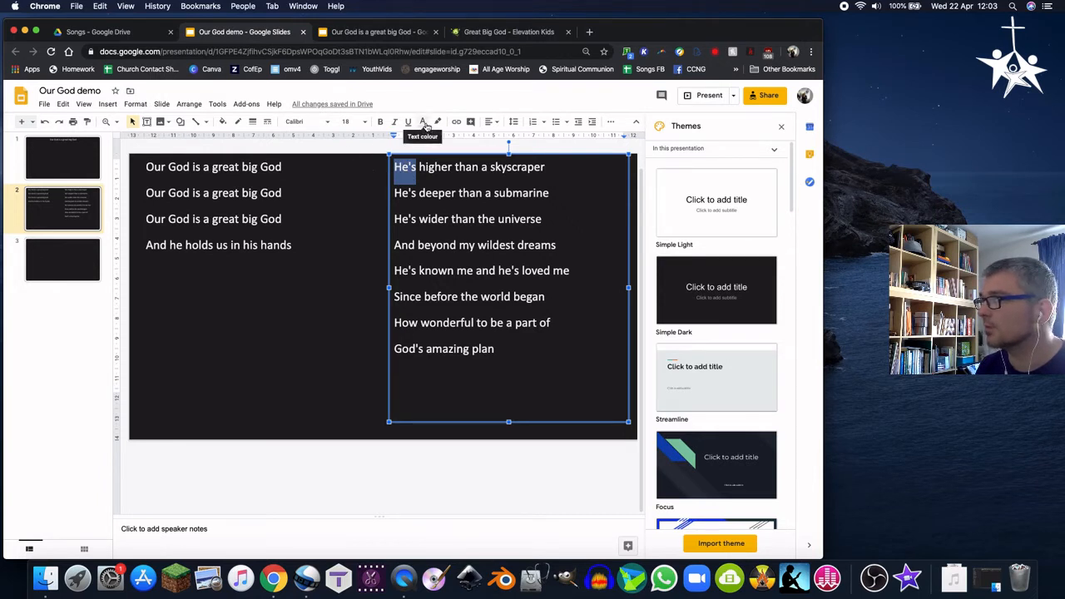
{"action": "left_click", "coordinate": [442, 165]}
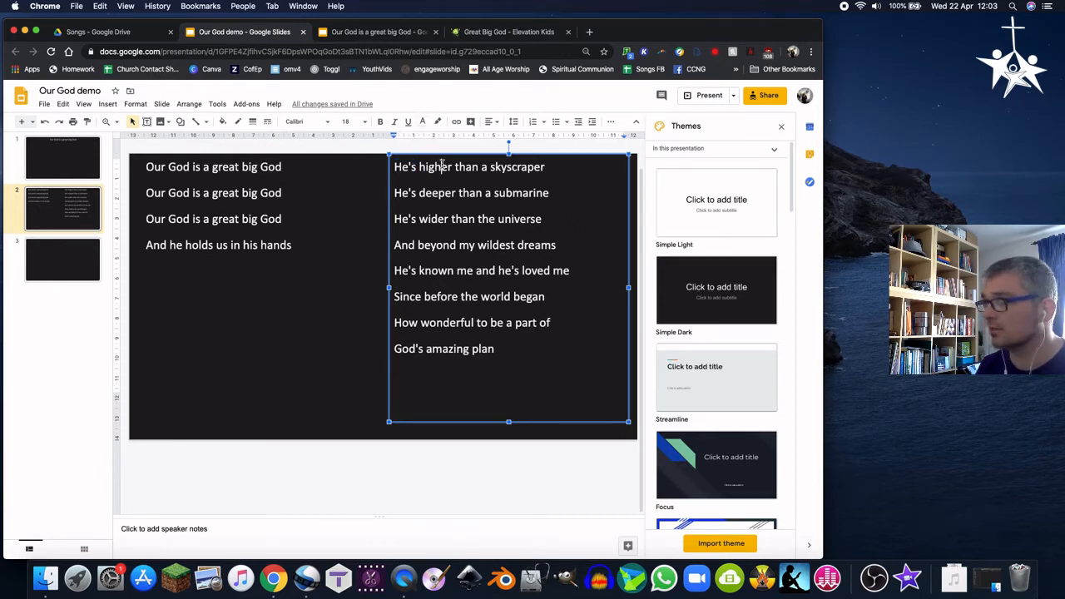
{"action": "key", "text": "super+a"}
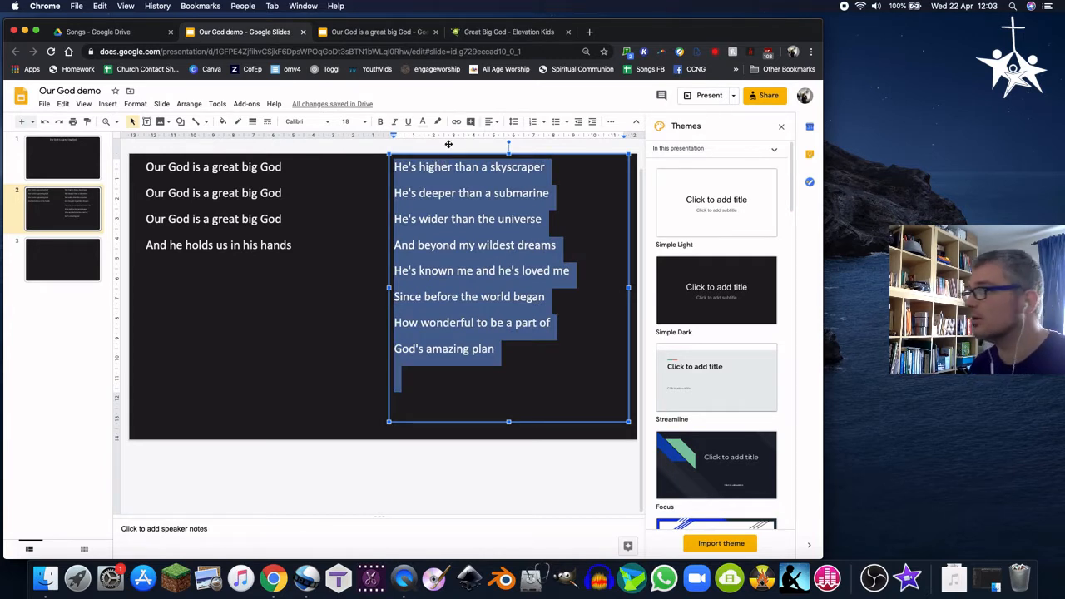
{"action": "left_click", "coordinate": [424, 124]}
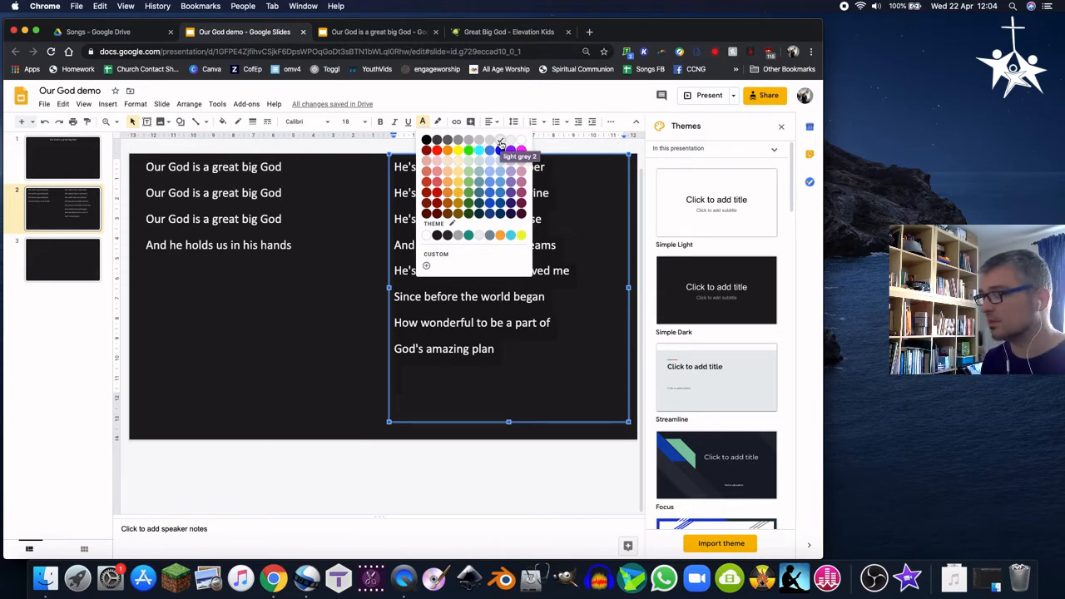
{"action": "left_click", "coordinate": [324, 287]}
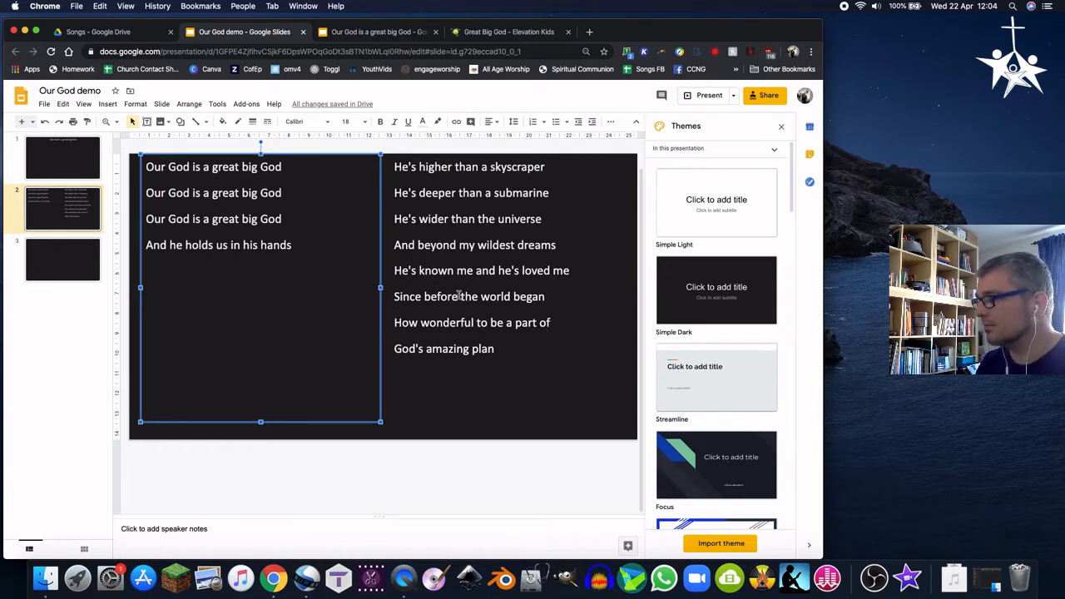
Duplicate slide 2
{"action": "left_click", "coordinate": [594, 431]}
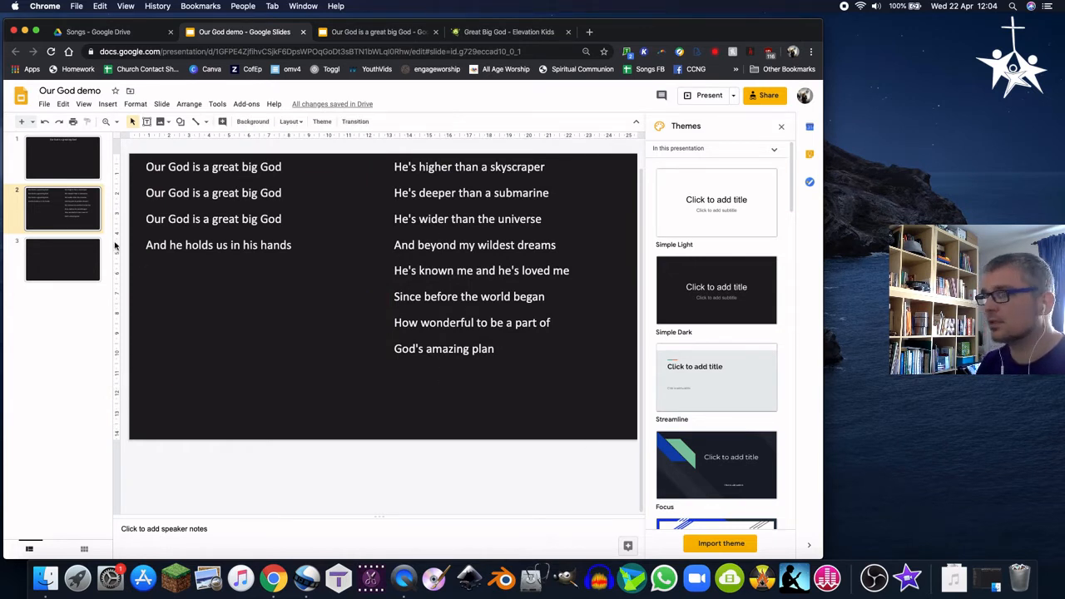
{"action": "left_click", "coordinate": [72, 261]}
{"action": "left_click", "coordinate": [60, 209]}
{"action": "right_click", "coordinate": [79, 214]}
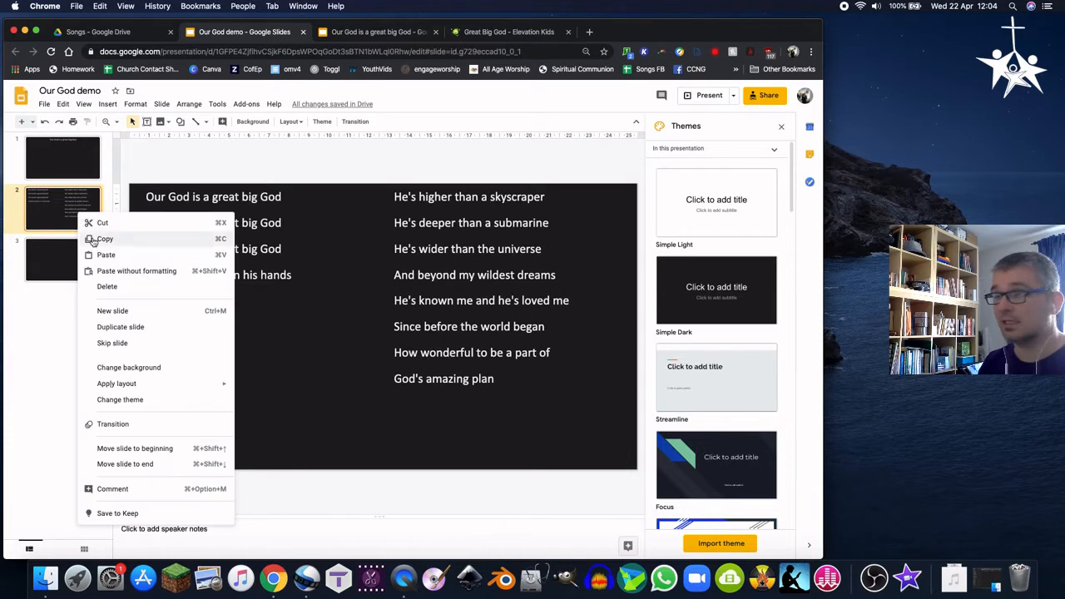
{"action": "left_click", "coordinate": [120, 327]}
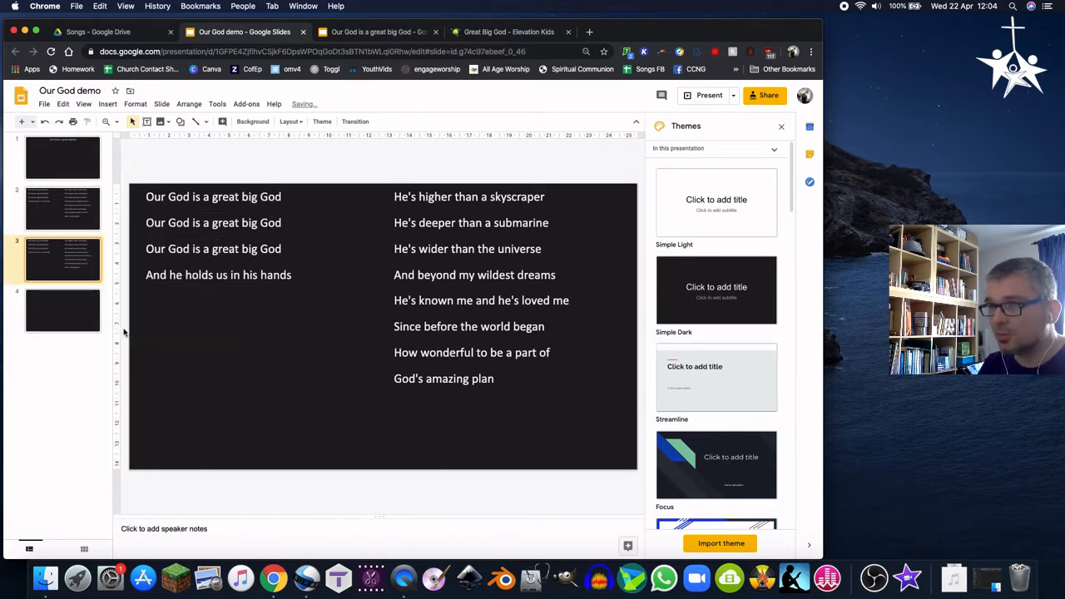
Delete the empty last slide
{"action": "right_click", "coordinate": [70, 322]}
{"action": "left_click", "coordinate": [118, 335]}
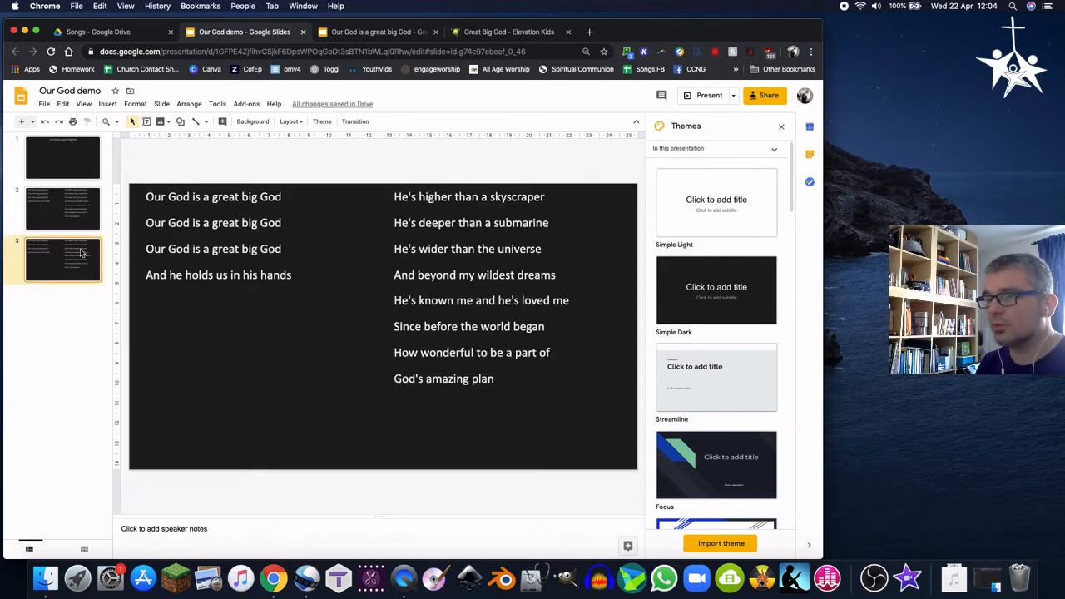
Compare the lyric text boxes on slides 2 and 3
{"action": "left_click", "coordinate": [196, 206]}
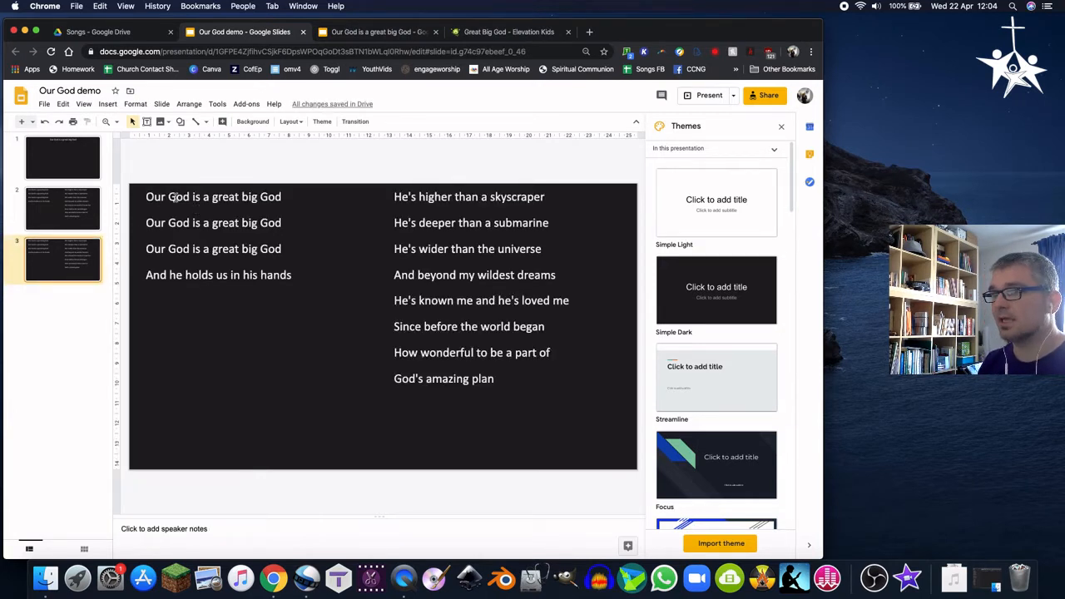
{"action": "left_click", "coordinate": [83, 215]}
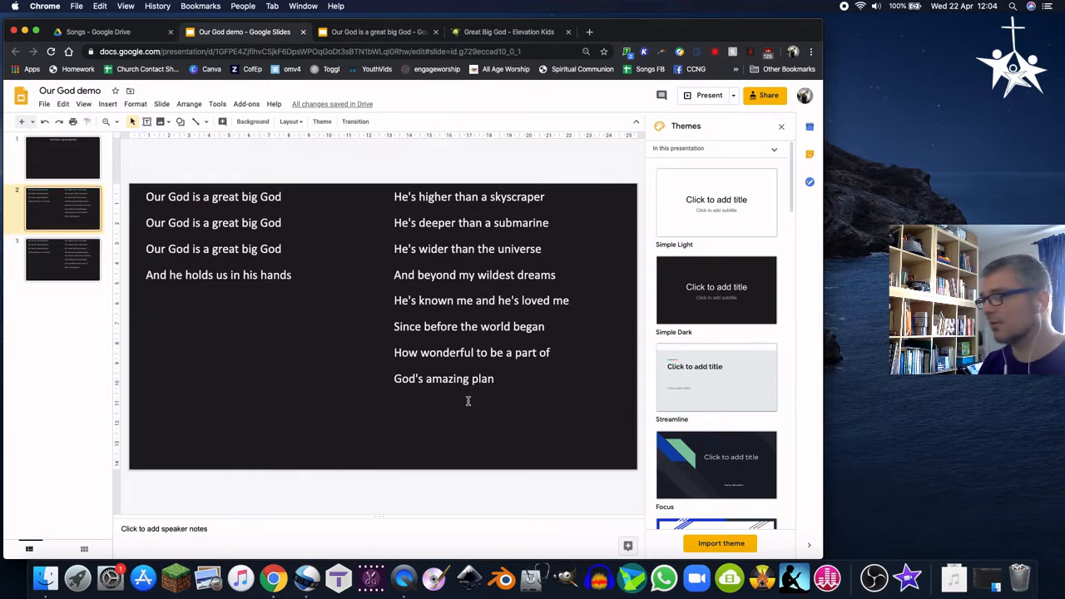
{"action": "left_click", "coordinate": [496, 383]}
{"action": "left_click", "coordinate": [468, 379]}
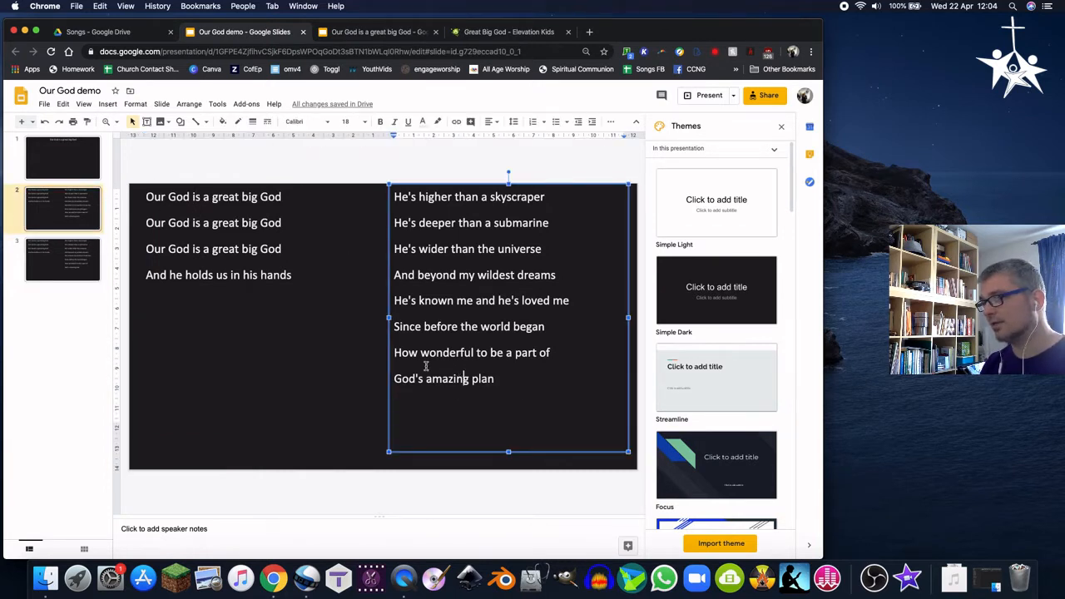
{"action": "left_click_drag", "start_coordinate": [402, 379], "coordinate": [486, 427]}
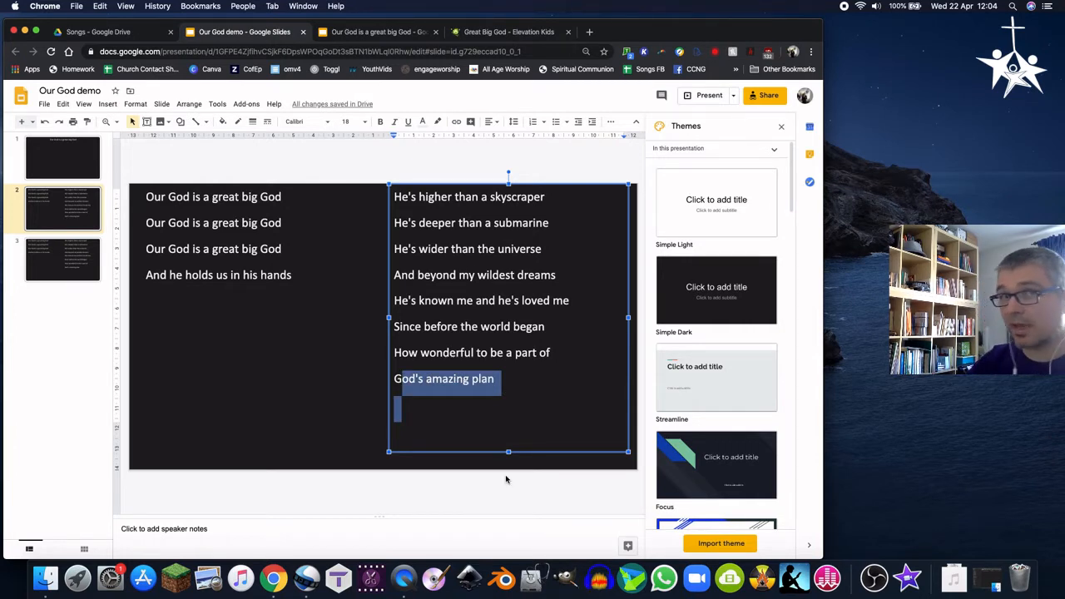
{"action": "left_click", "coordinate": [464, 411]}
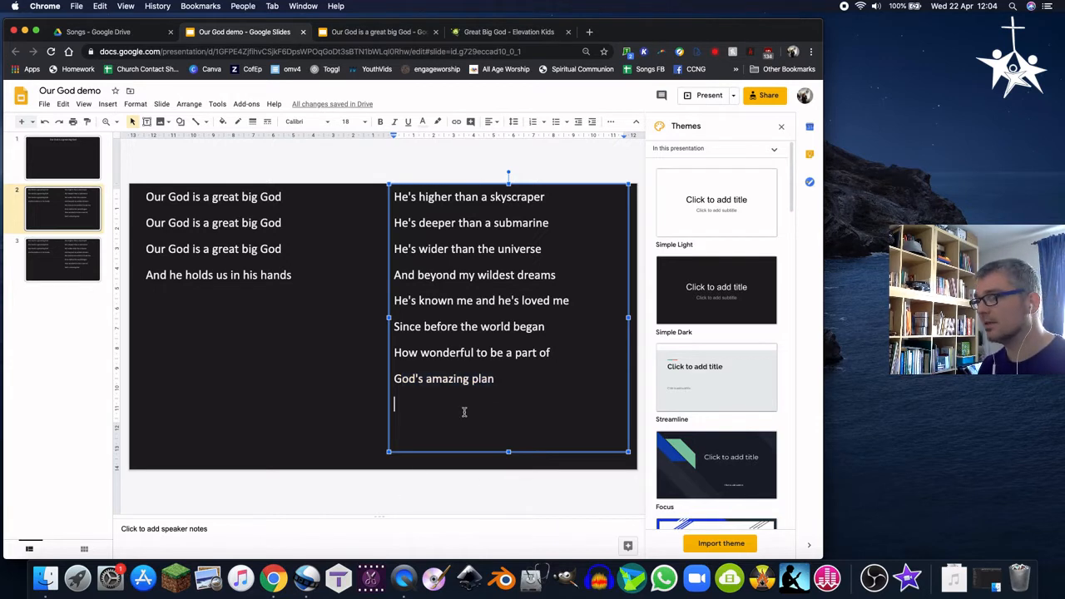
{"action": "left_click", "coordinate": [82, 275]}
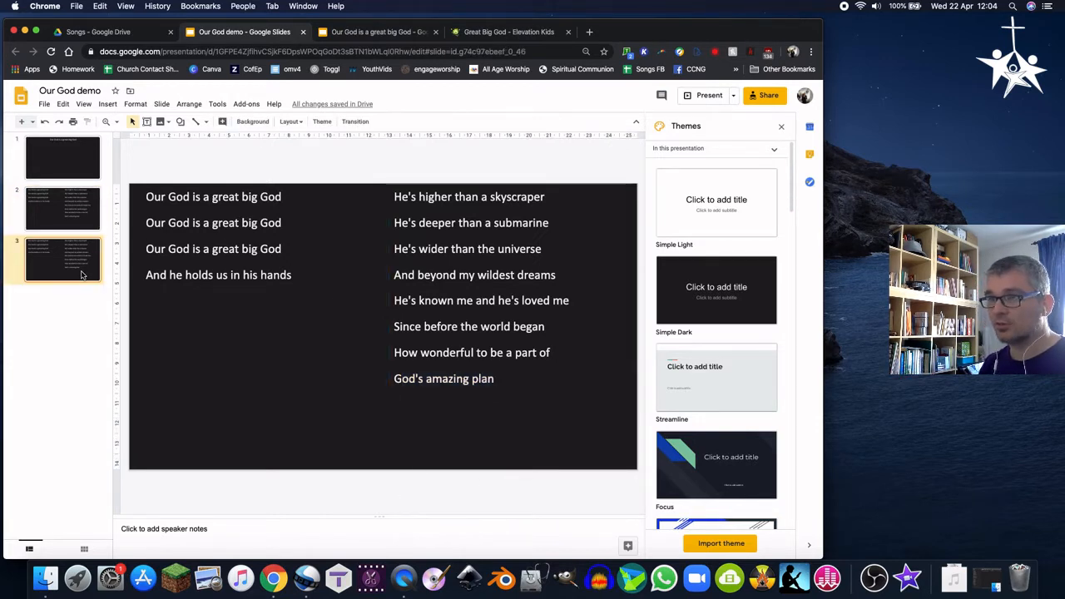
{"action": "left_click", "coordinate": [63, 213]}
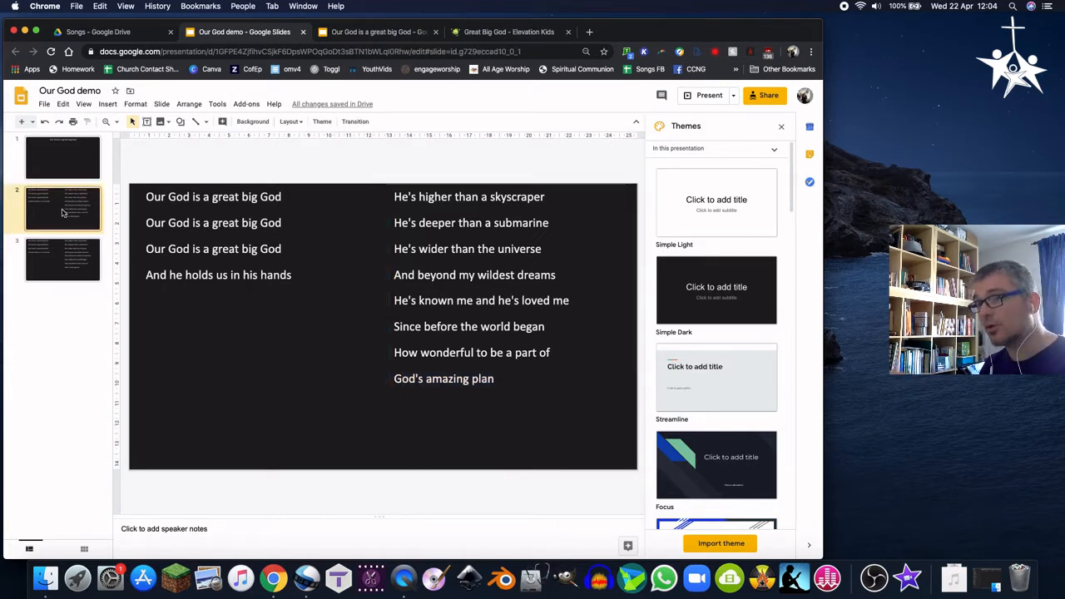
{"action": "left_click_drag", "start_coordinate": [394, 376], "coordinate": [505, 435]}
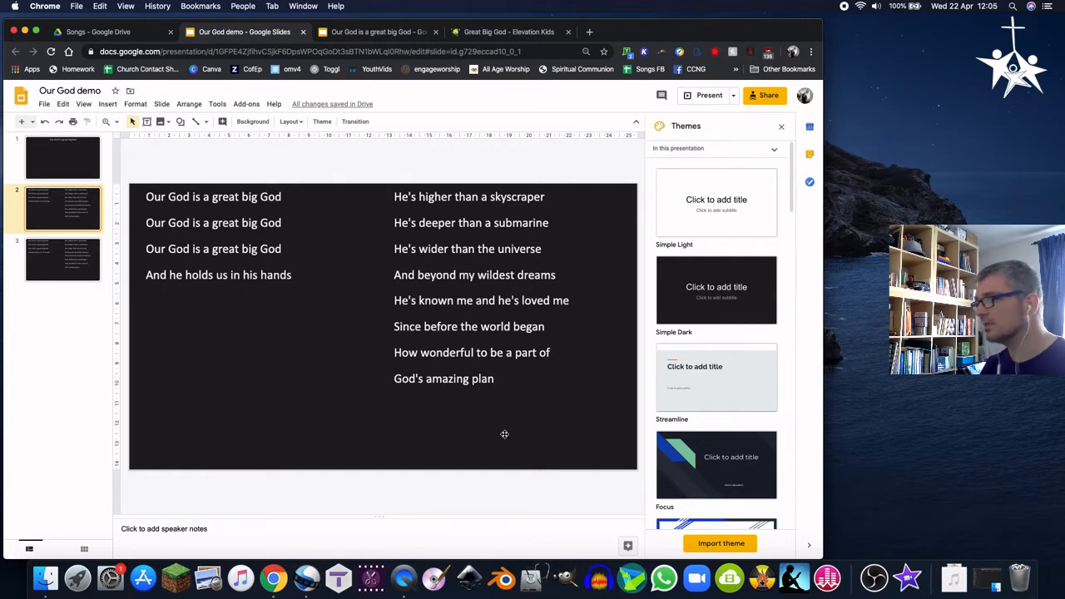
{"action": "left_click", "coordinate": [440, 381]}
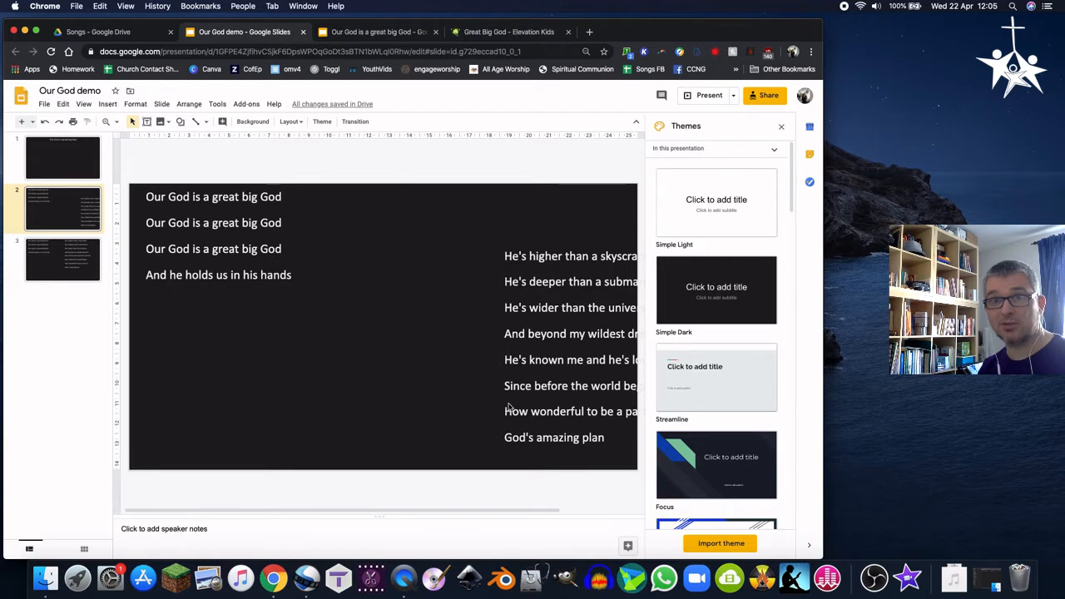
{"action": "key", "text": "super+z"}
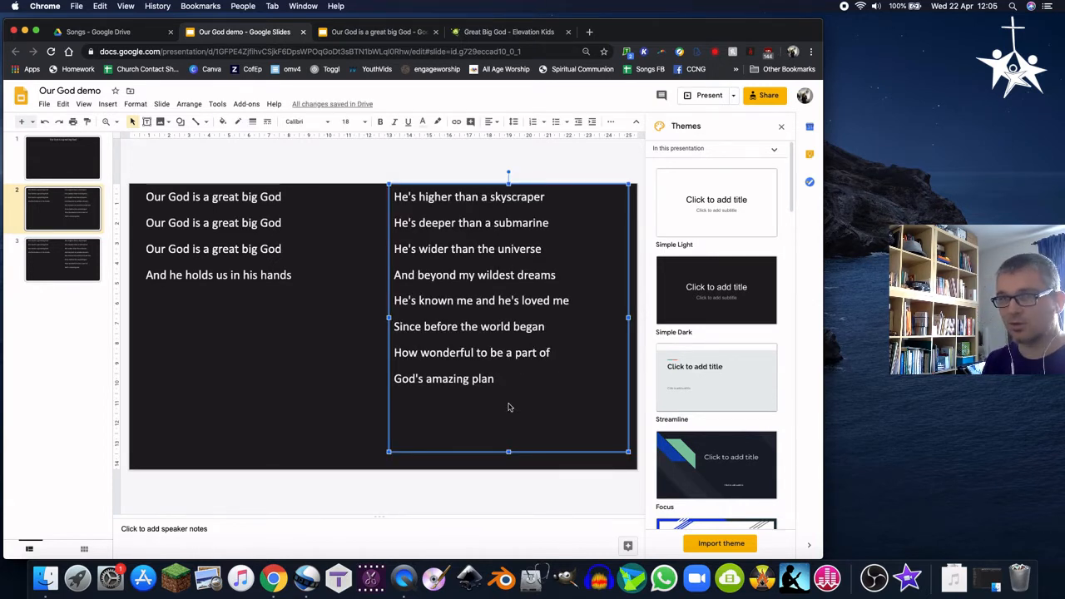
{"action": "key", "text": "super+shift+z"}
{"action": "key", "text": "super+z"}
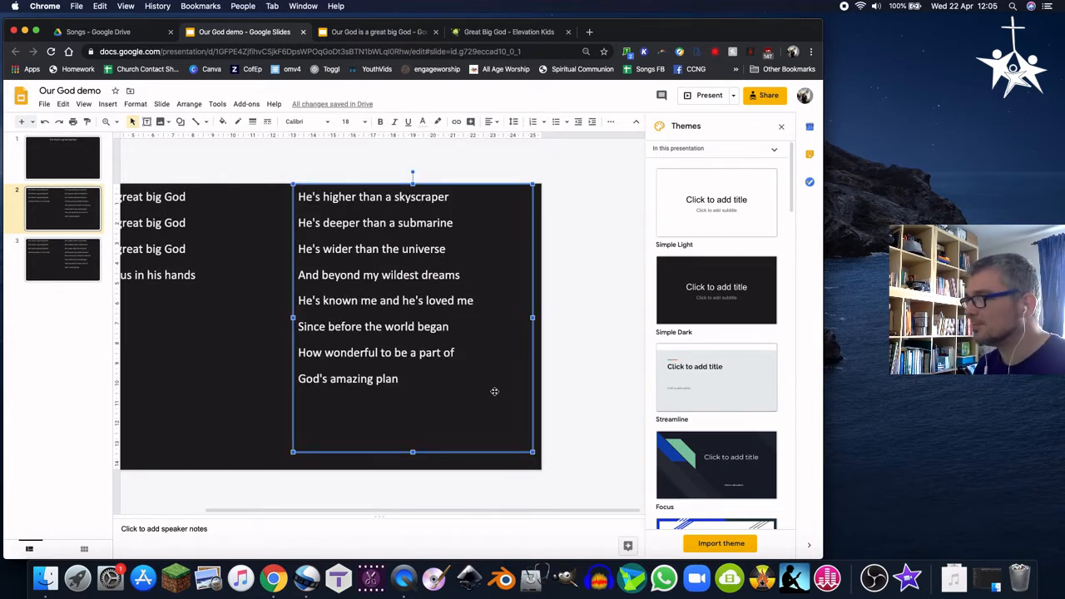
Inspect the end of the second verse and the text in both lyric boxes on slides 2 and 3
{"action": "left_click_drag", "start_coordinate": [376, 379], "coordinate": [423, 428]}
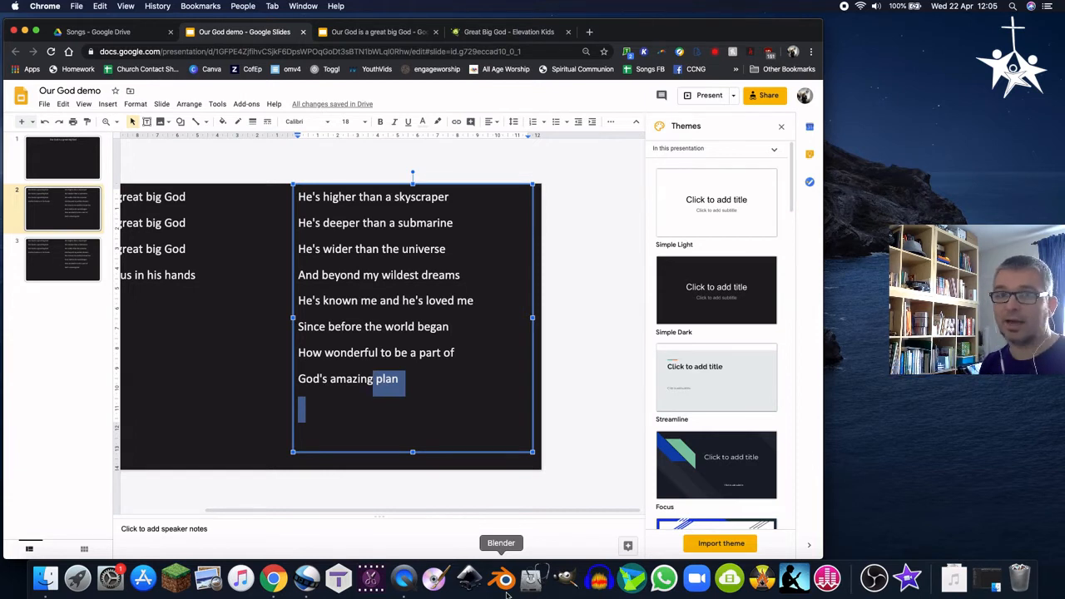
{"action": "left_click", "coordinate": [67, 256]}
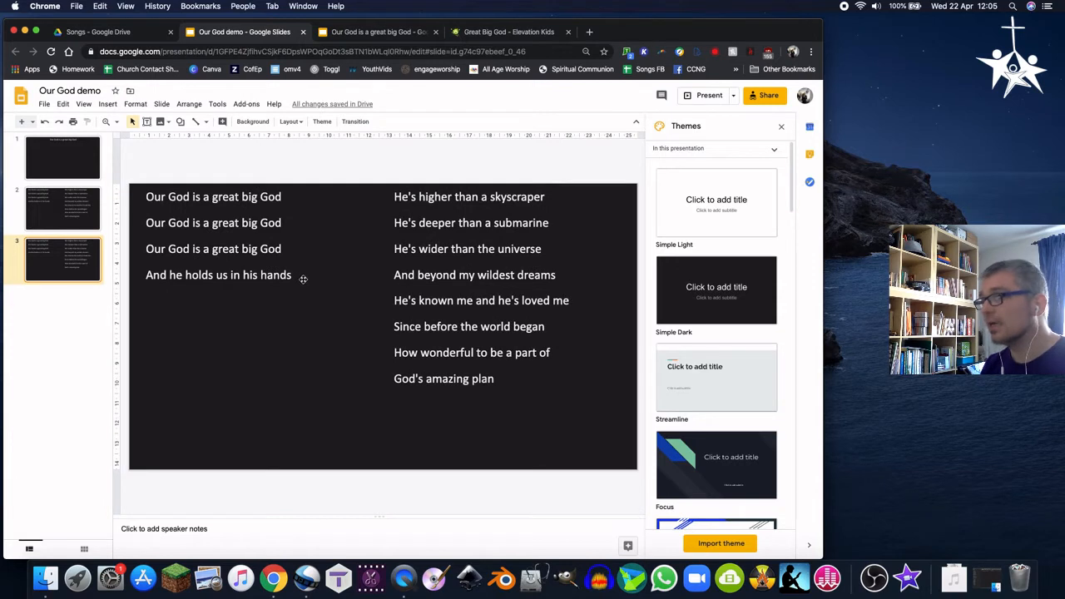
{"action": "left_click", "coordinate": [485, 376]}
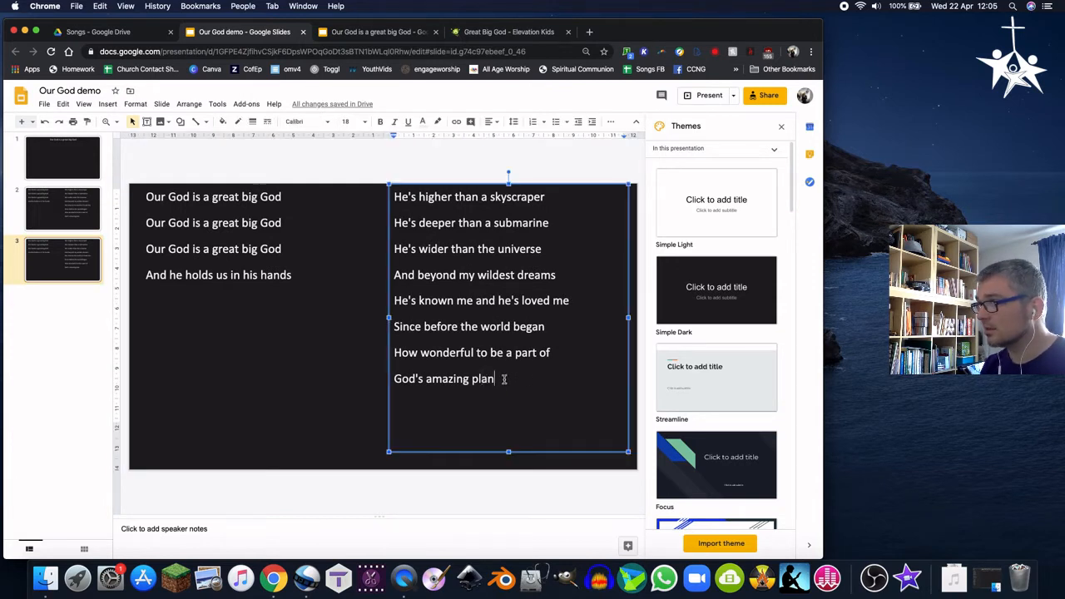
{"action": "left_click_drag", "start_coordinate": [499, 379], "coordinate": [374, 167]}
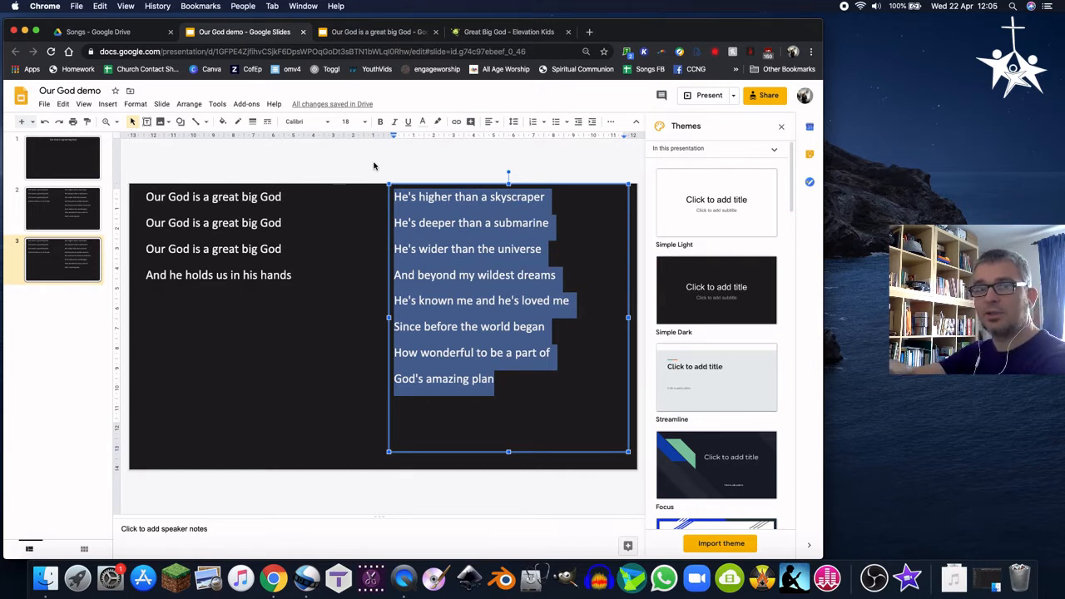
{"action": "left_click", "coordinate": [521, 237]}
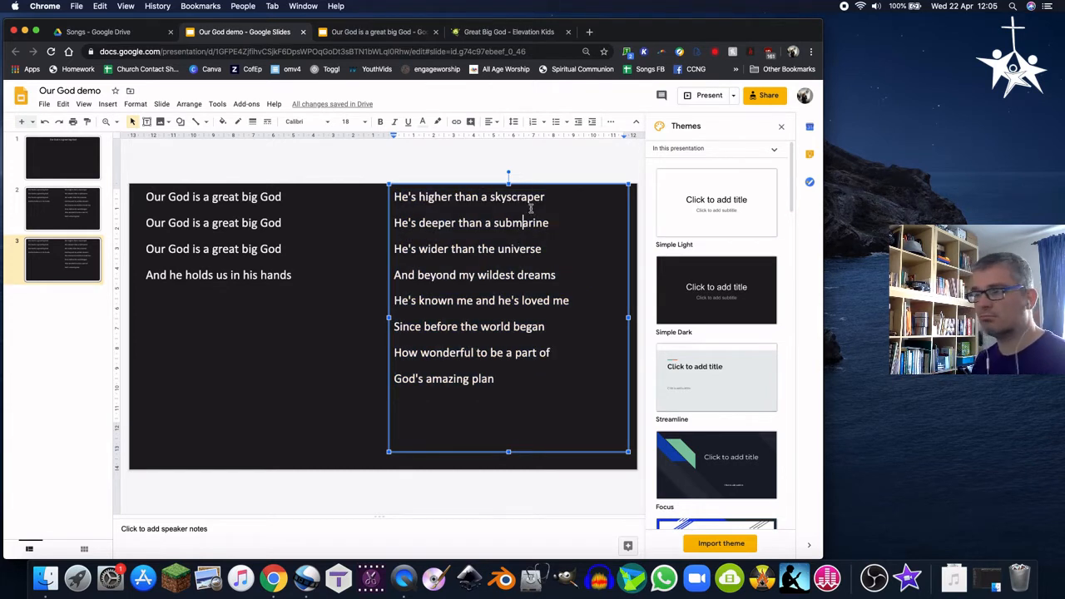
{"action": "left_click", "coordinate": [223, 197]}
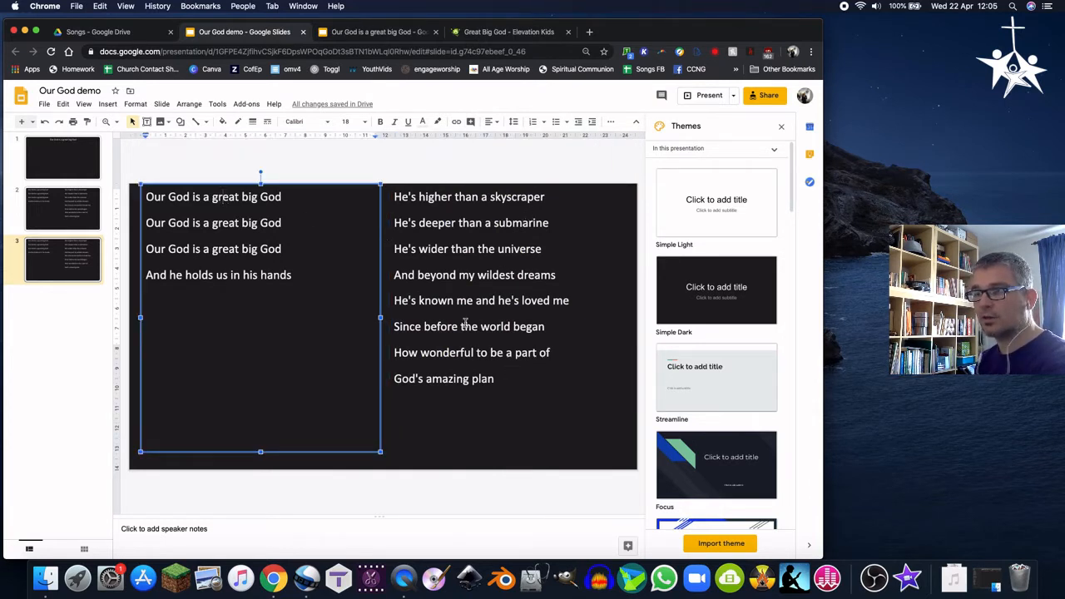
{"action": "double_click", "coordinate": [218, 248]}
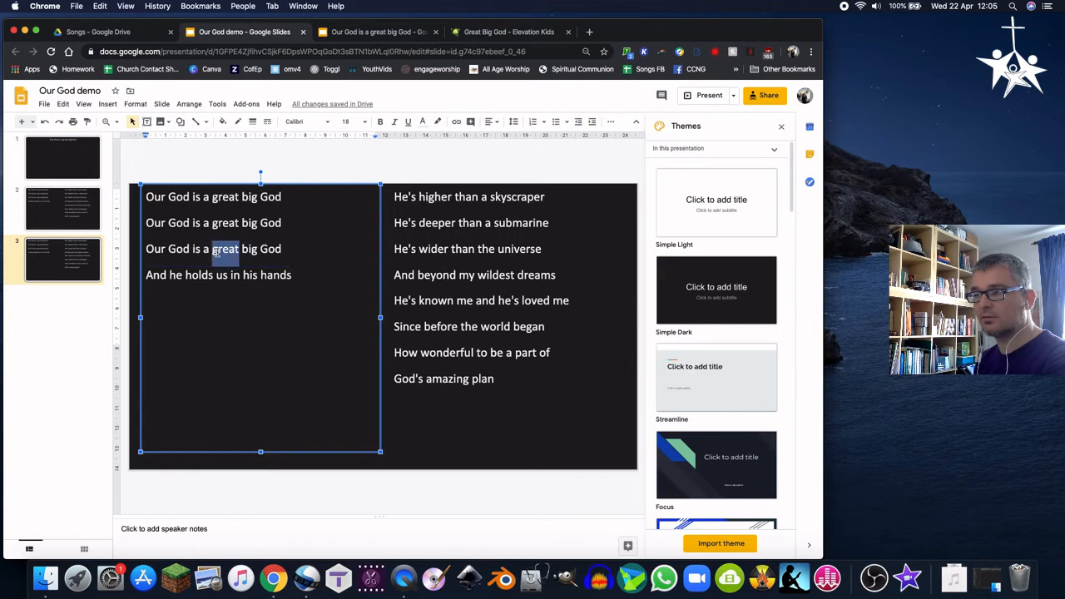
{"action": "left_click", "coordinate": [497, 252]}
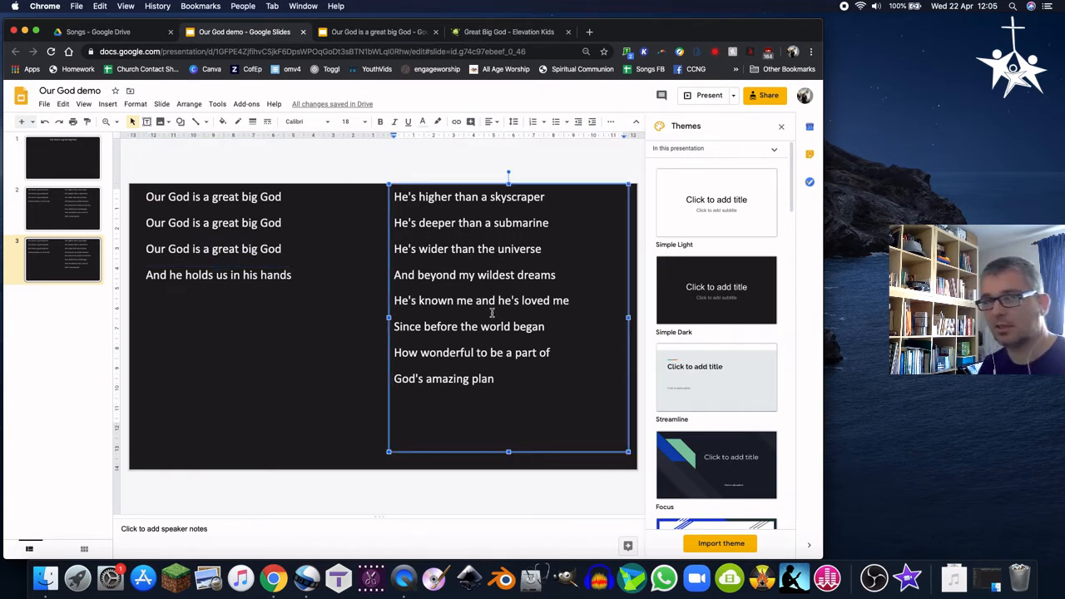
Delete the duplicated third slide
{"action": "right_click", "coordinate": [62, 255]}
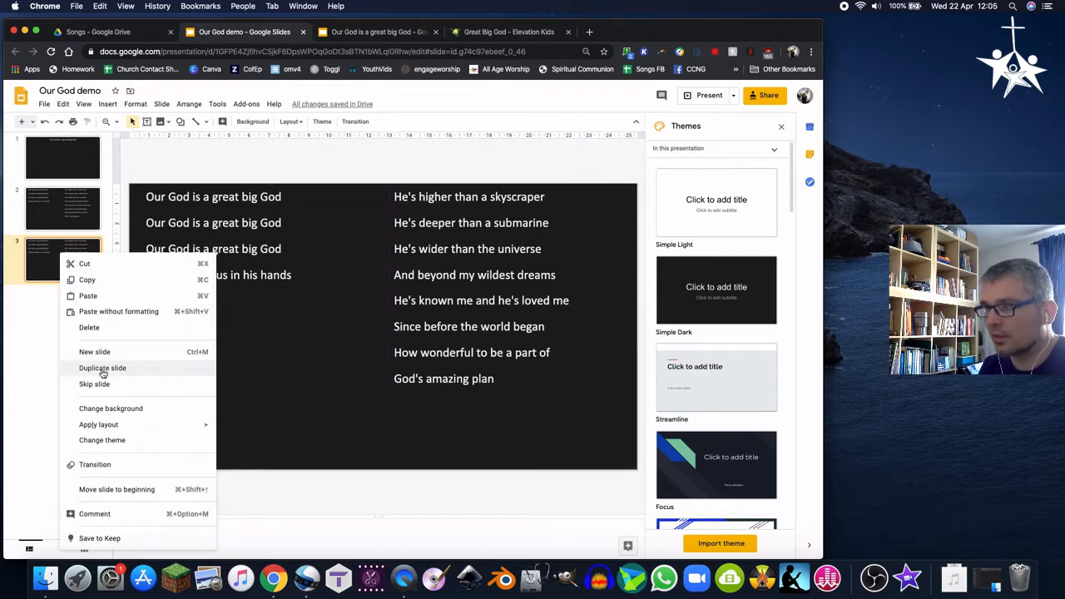
{"action": "left_click", "coordinate": [96, 328]}
Start the presentation from the first slide
{"action": "left_click", "coordinate": [79, 156]}
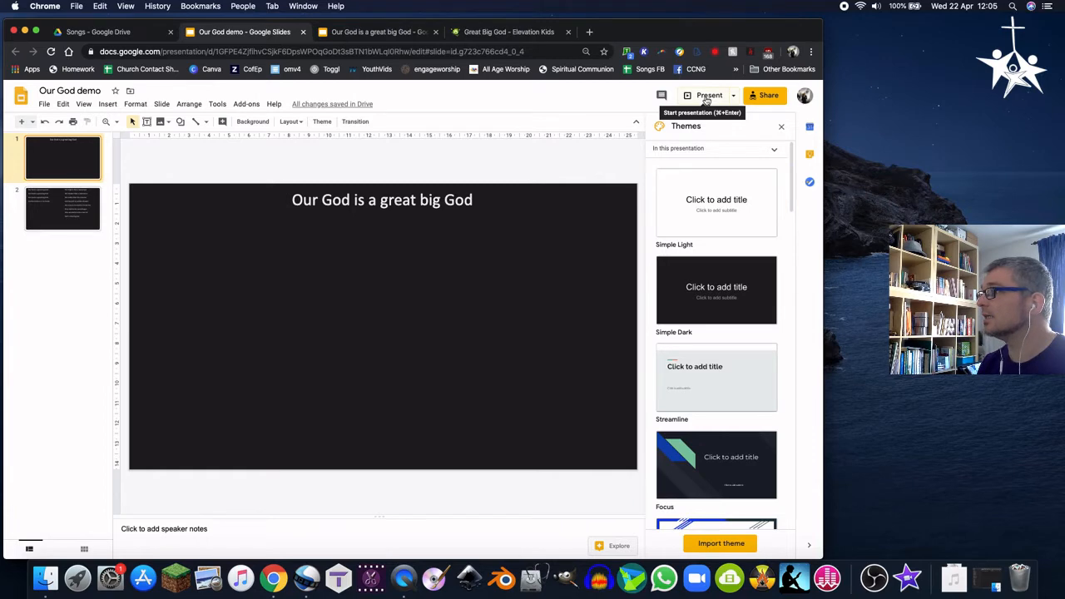
{"action": "left_click", "coordinate": [705, 98]}
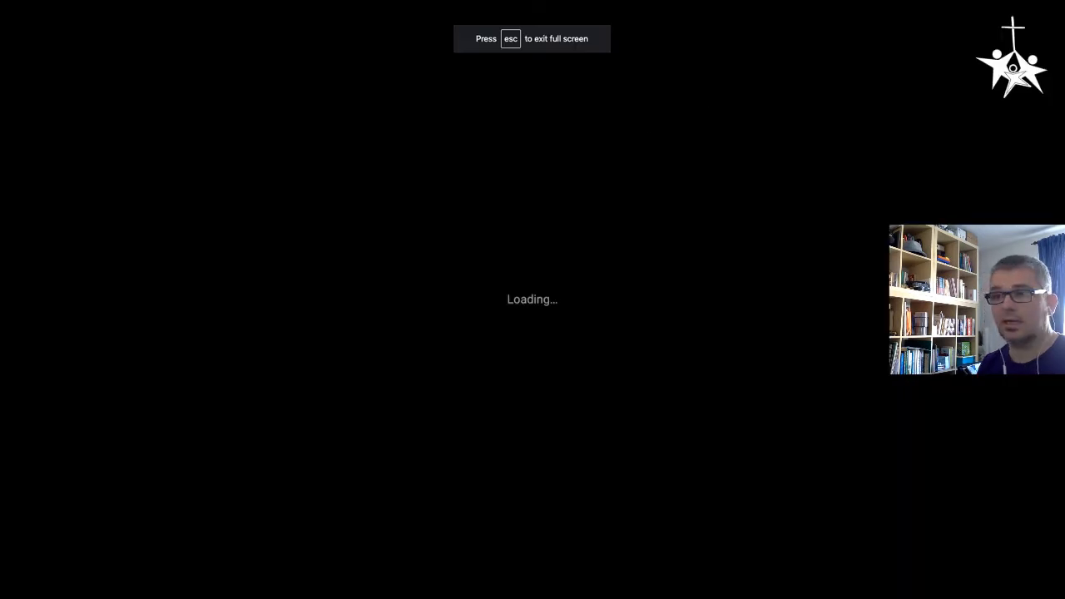
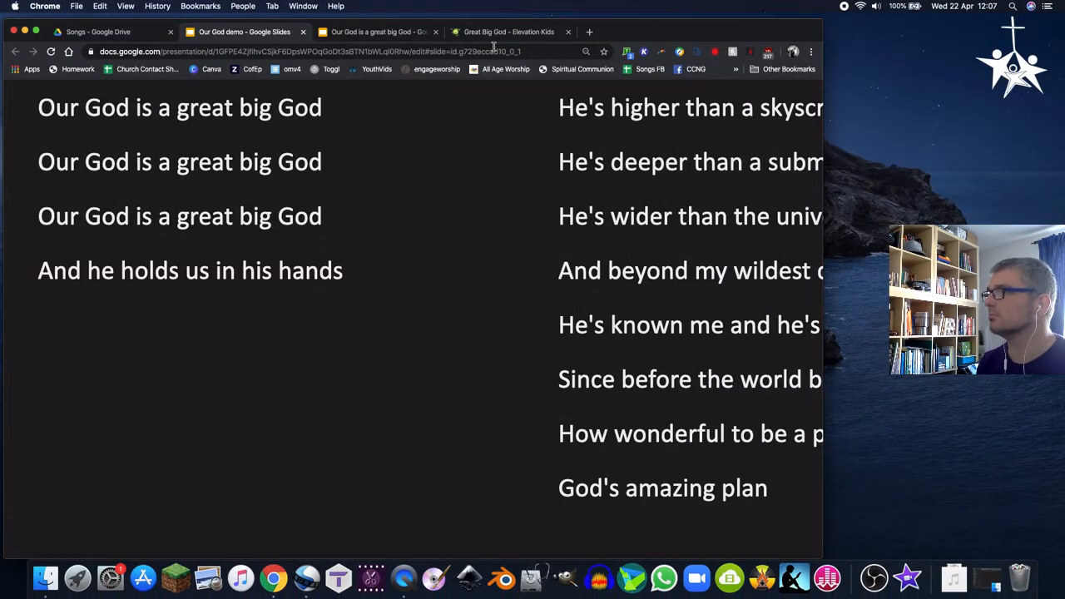
Exit the slideshow and search Google in a new tab for 'how to take a screenshot on a windows pc'
{"action": "key", "text": "Escape"}
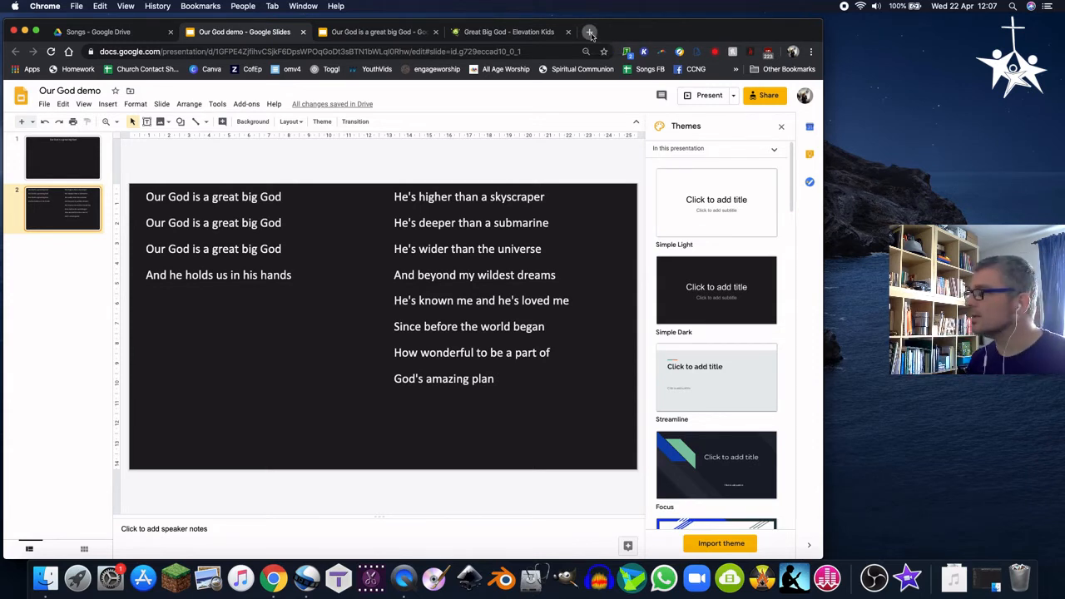
{"action": "left_click", "coordinate": [589, 33]}
{"action": "type", "text": "how to"}
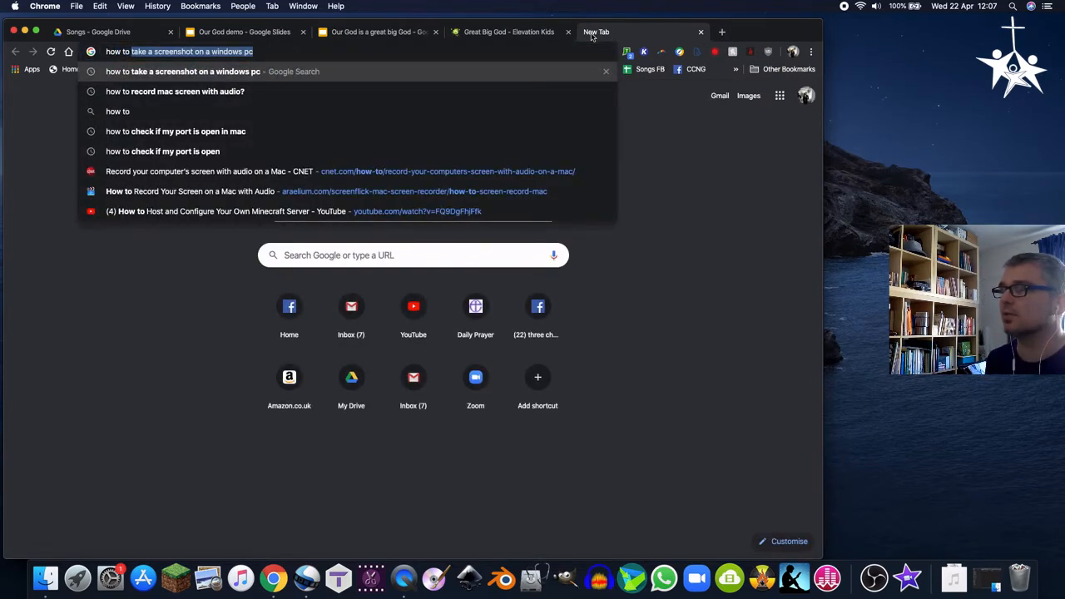
{"action": "key", "text": "Return"}
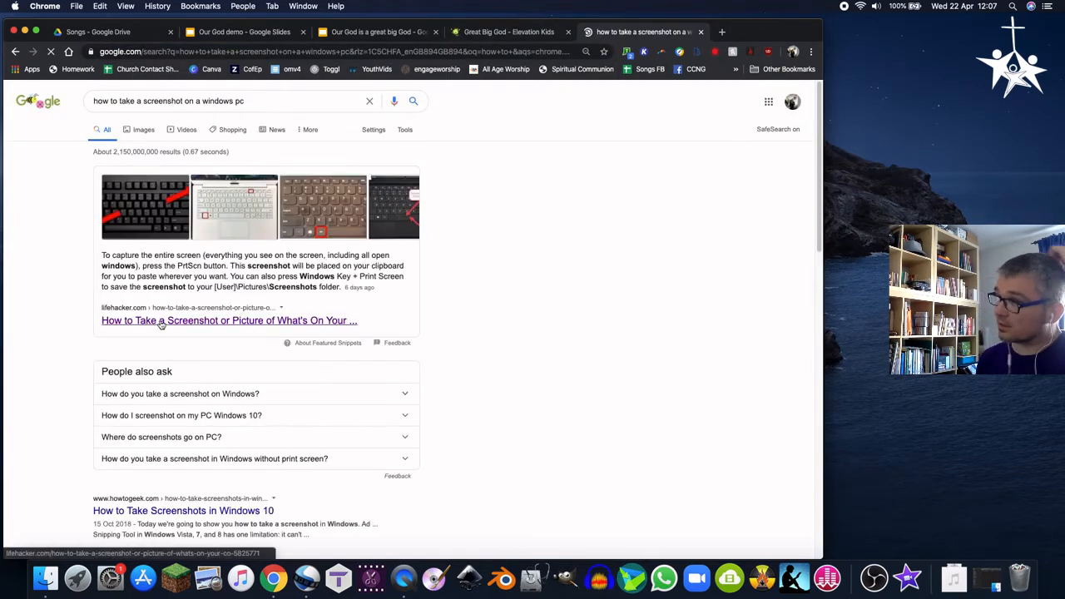
Open the Lifehacker screenshot article and highlight the paragraph about capturing the entire screen
{"action": "left_click", "coordinate": [161, 324]}
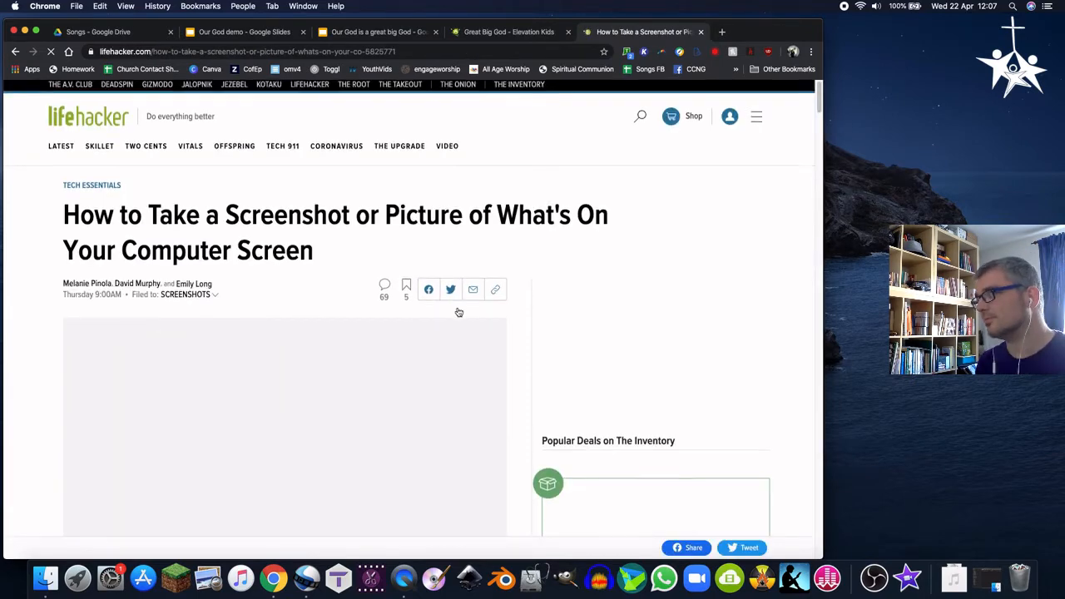
{"action": "scroll", "coordinate": [457, 312], "scroll_direction": "down", "scroll_amount": 5}
{"action": "scroll", "coordinate": [457, 311], "scroll_direction": "down", "scroll_amount": 10}
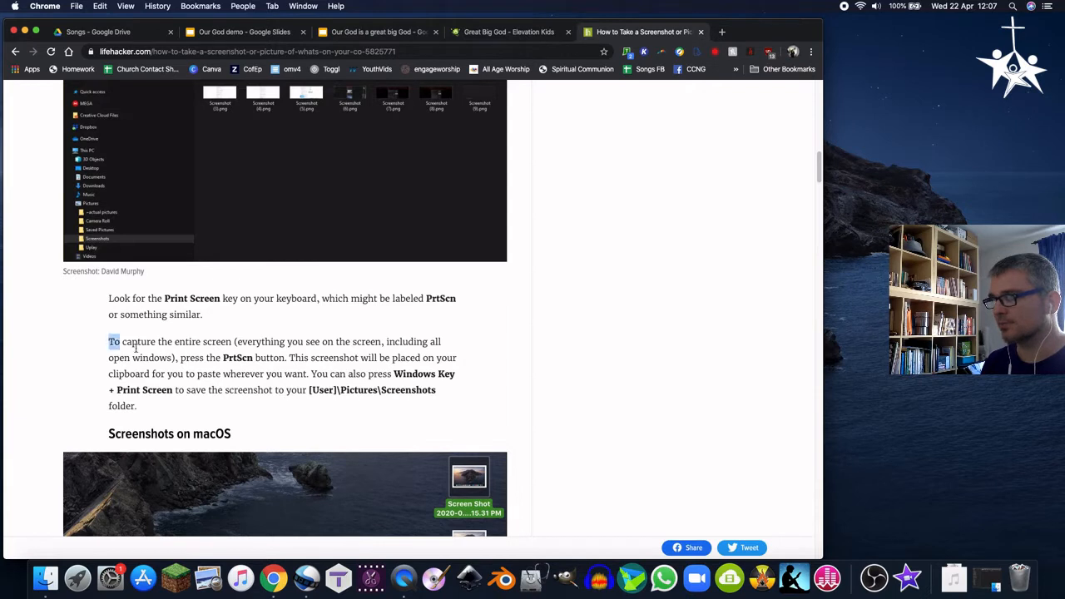
{"action": "left_click_drag", "start_coordinate": [110, 341], "coordinate": [417, 425]}
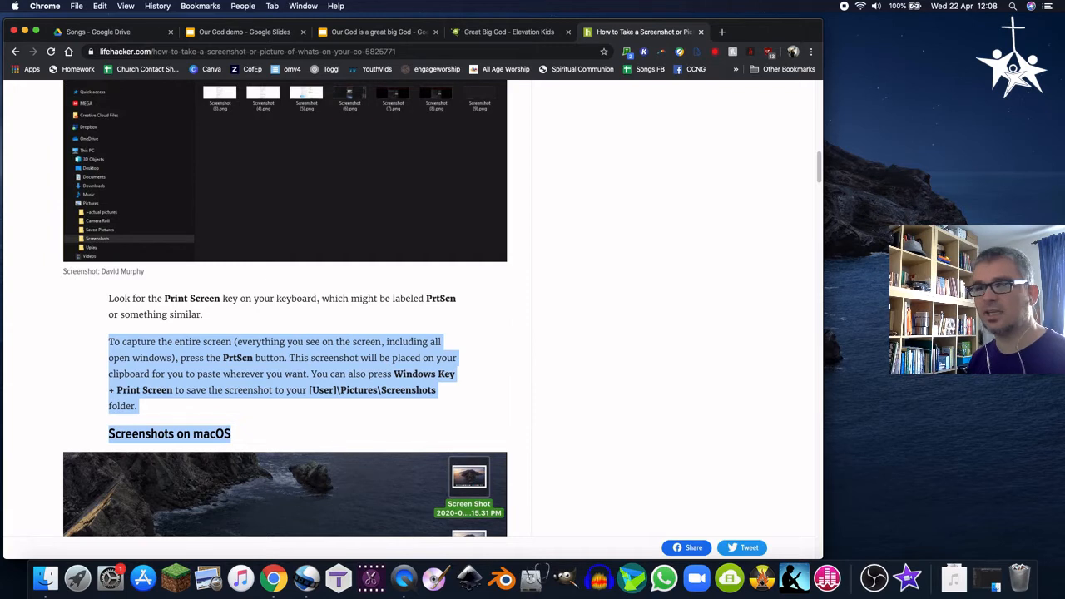
Move the Chrome window further across the desktop
{"action": "left_click", "coordinate": [2, 279]}
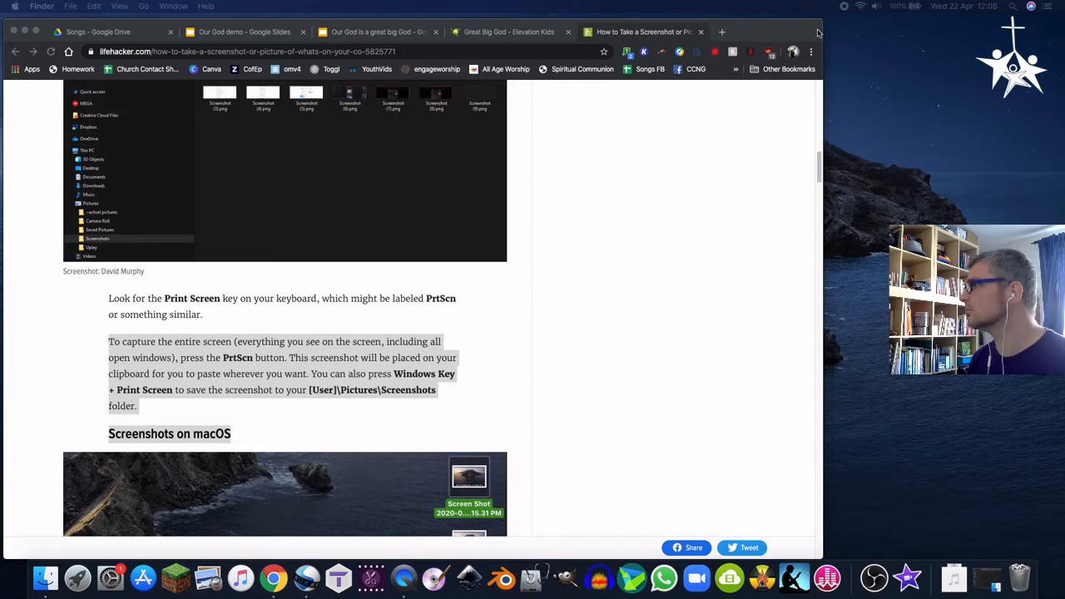
{"action": "left_click_drag", "start_coordinate": [794, 32], "coordinate": [958, 5]}
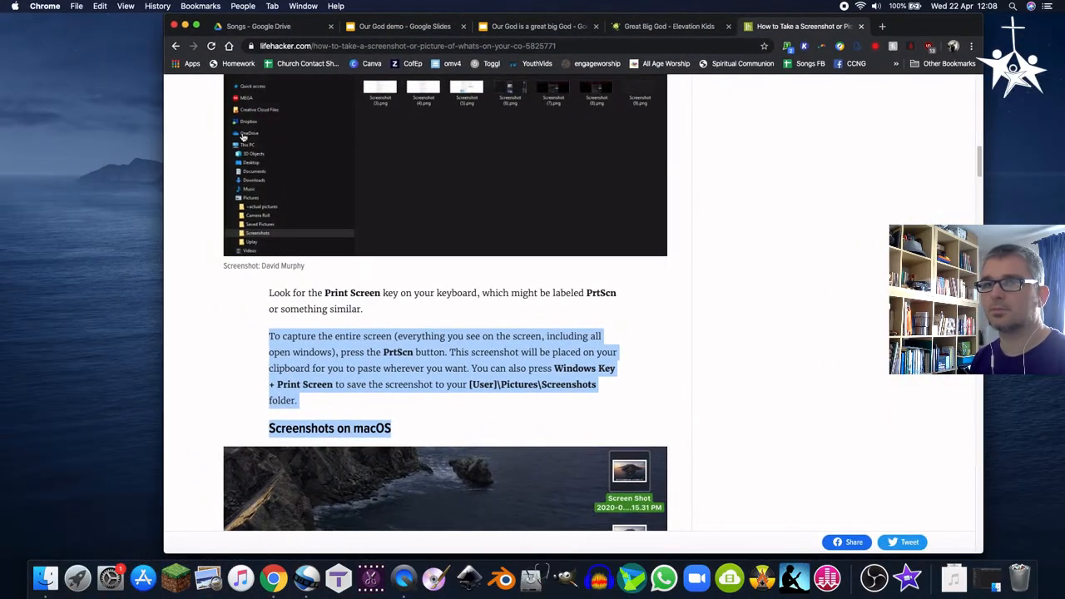
{"action": "key", "text": "super+Tab"}
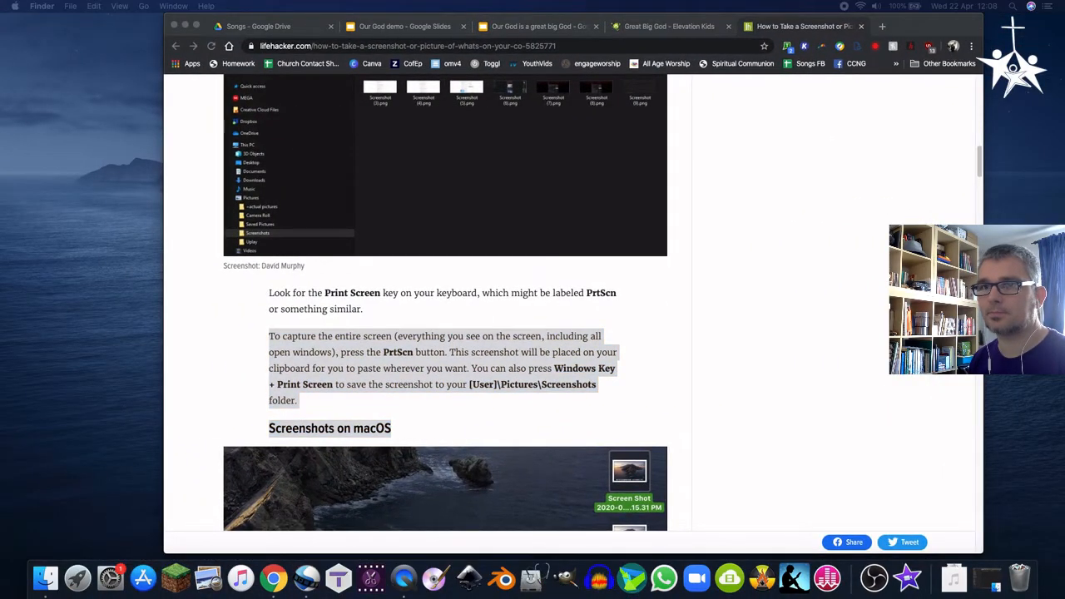
{"action": "left_click_drag", "start_coordinate": [0, 223], "coordinate": [103, 213]}
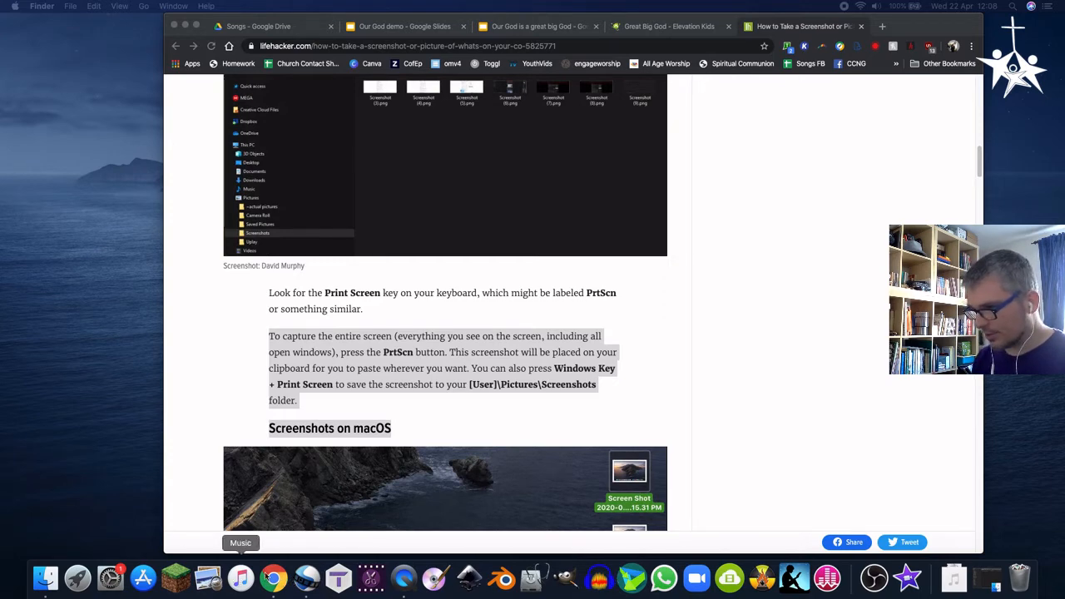
Open the 'Our God is a great big God' folder and drag the two slide screenshots into it
{"action": "left_click", "coordinate": [45, 577]}
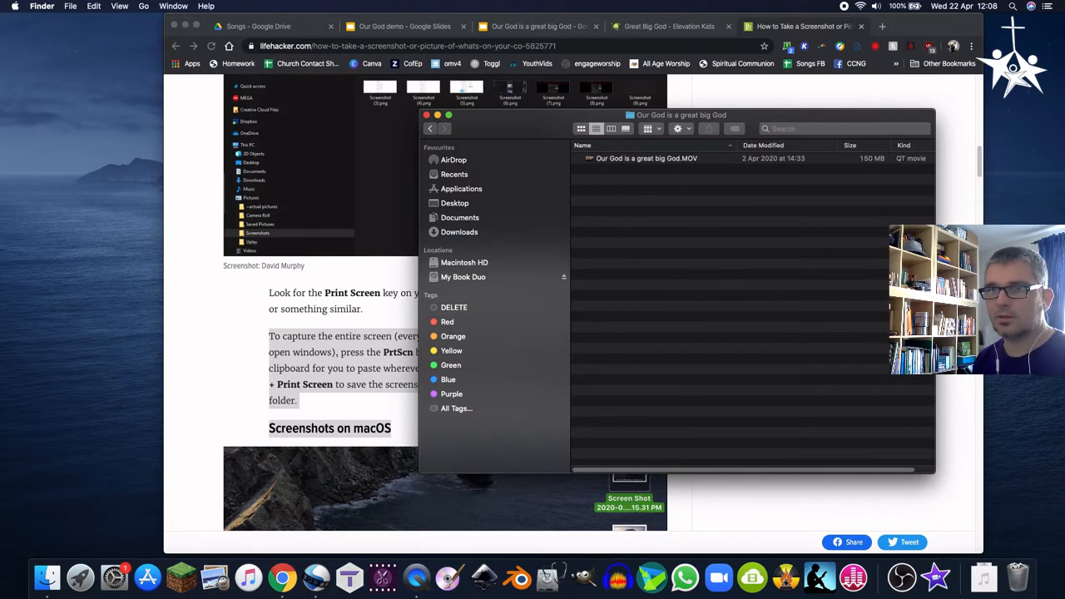
{"action": "left_click_drag", "start_coordinate": [0, 253], "coordinate": [668, 255]}
{"action": "left_click", "coordinate": [668, 254]}
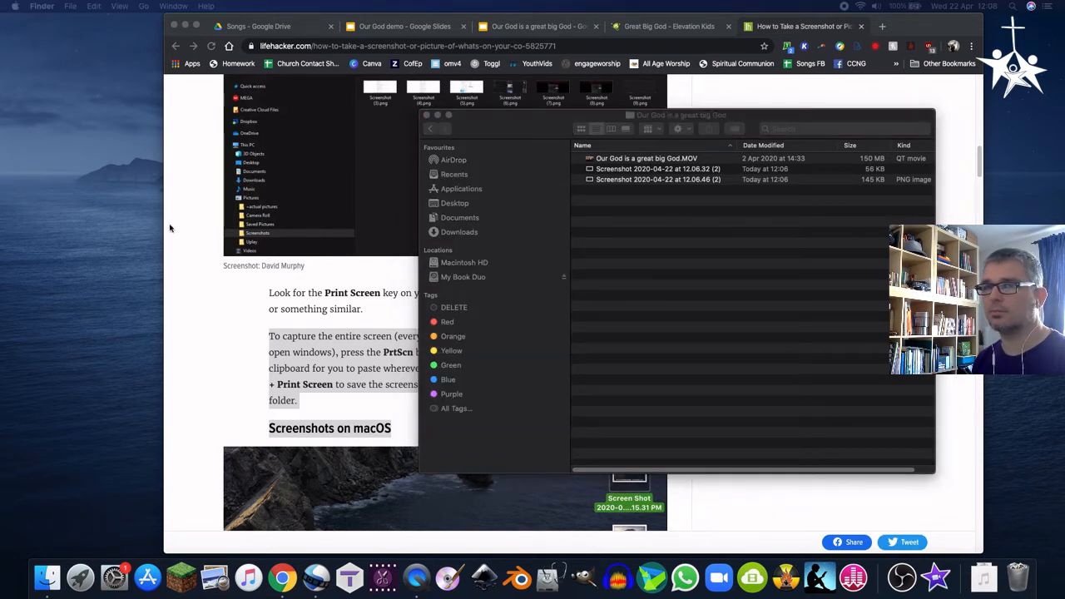
Rename the first screenshot as 'Our God is a great big God 1'
{"action": "left_click", "coordinate": [636, 173]}
{"action": "left_click", "coordinate": [622, 170]}
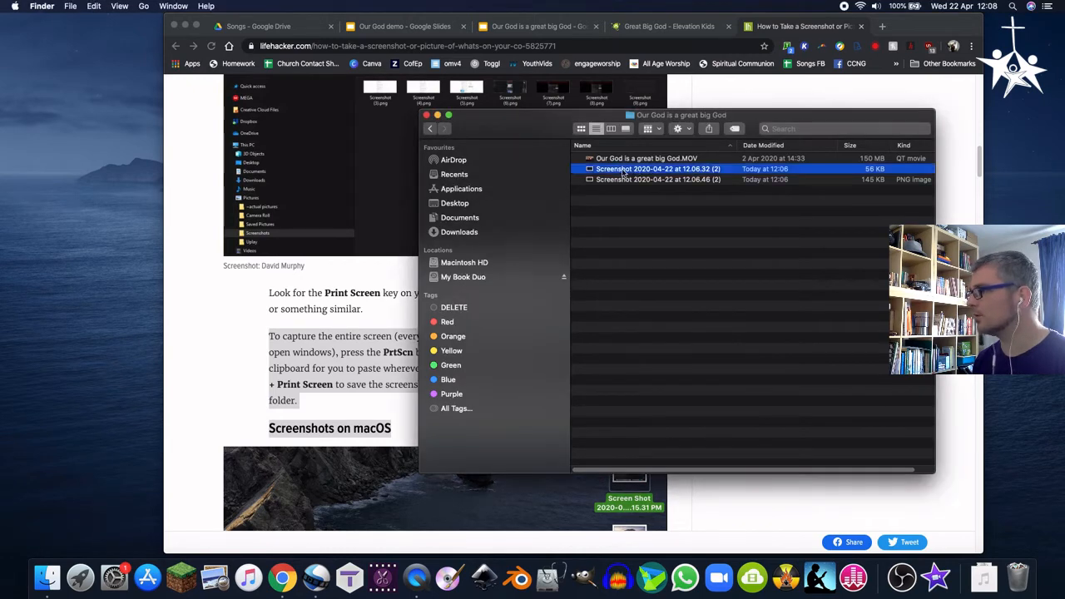
{"action": "right_click", "coordinate": [622, 171]}
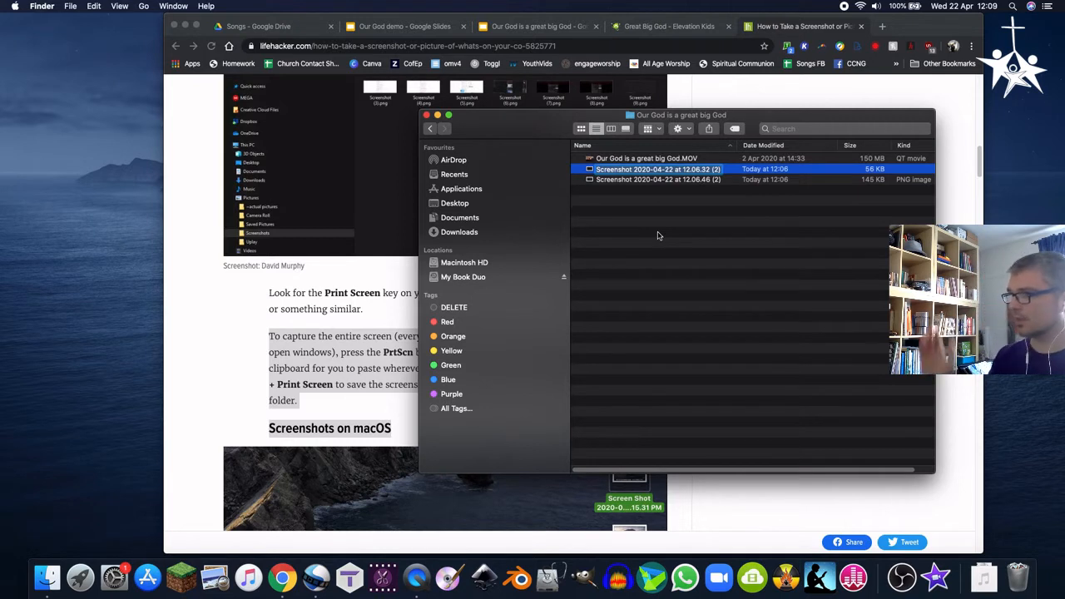
{"action": "type", "text": "Our God"}
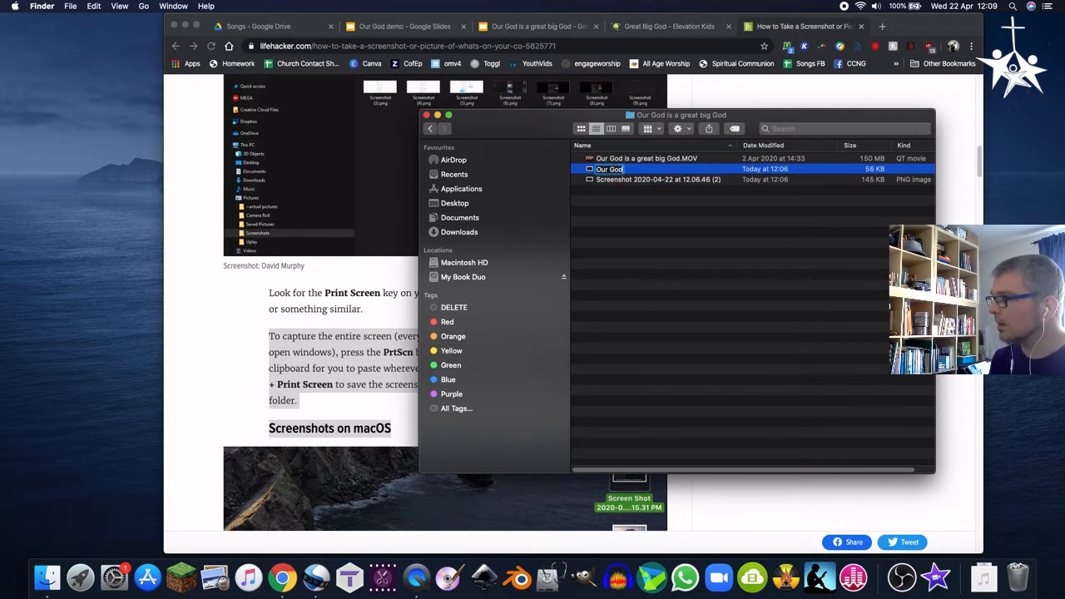
{"action": "type", "text": " is a great"}
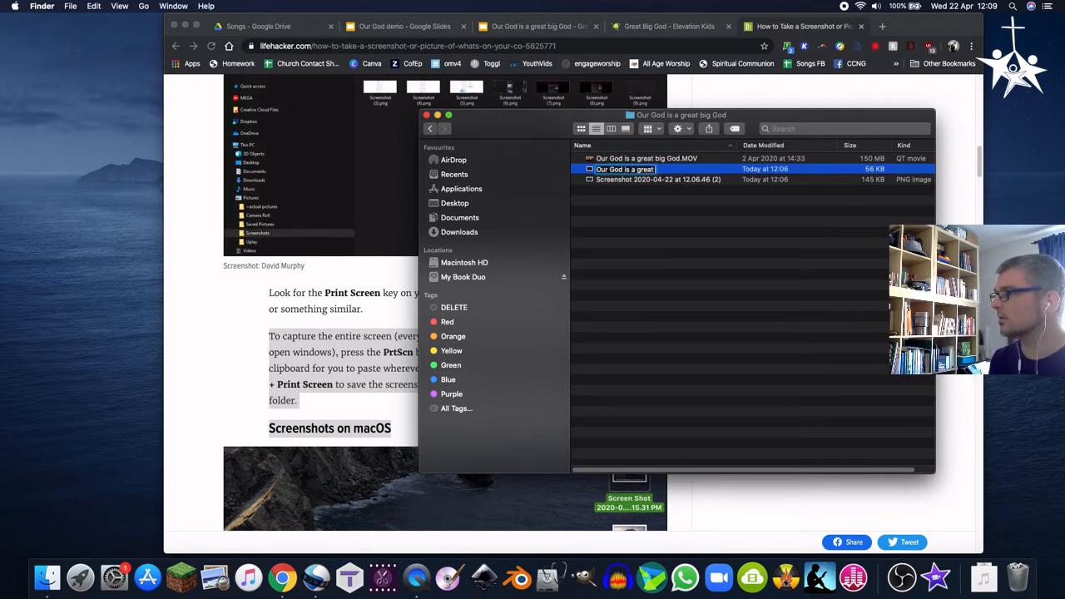
{"action": "type", "text": " big God"}
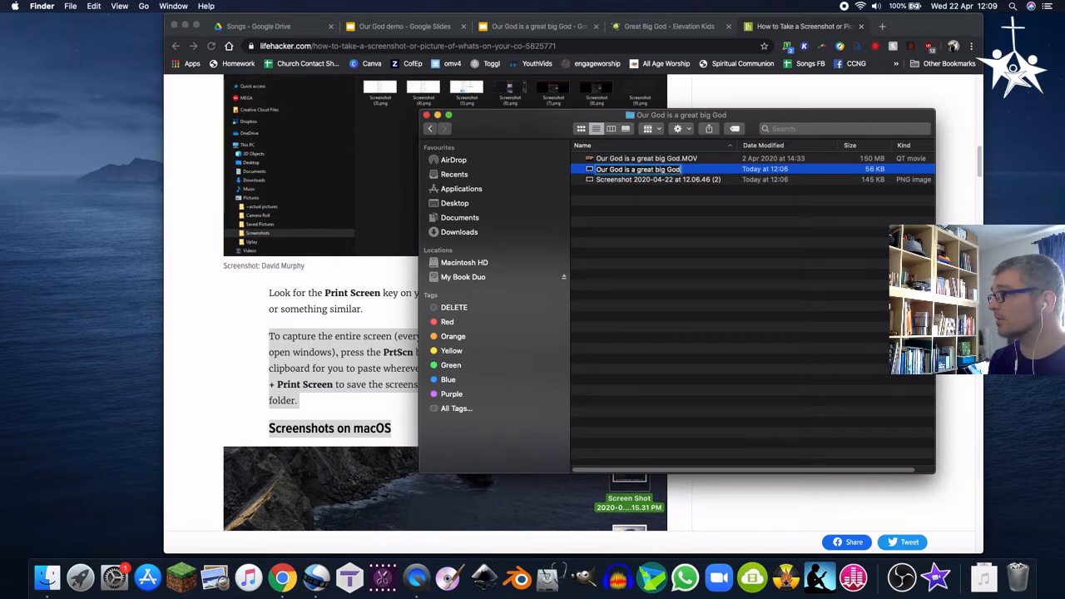
{"action": "type", "text": " 1"}
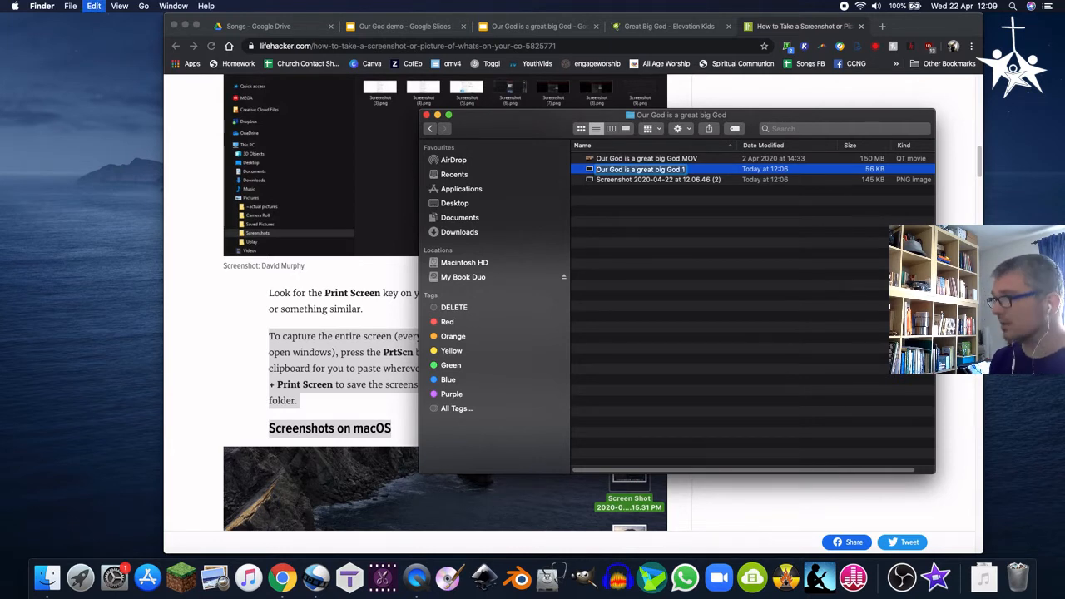
{"action": "key", "text": "Return"}
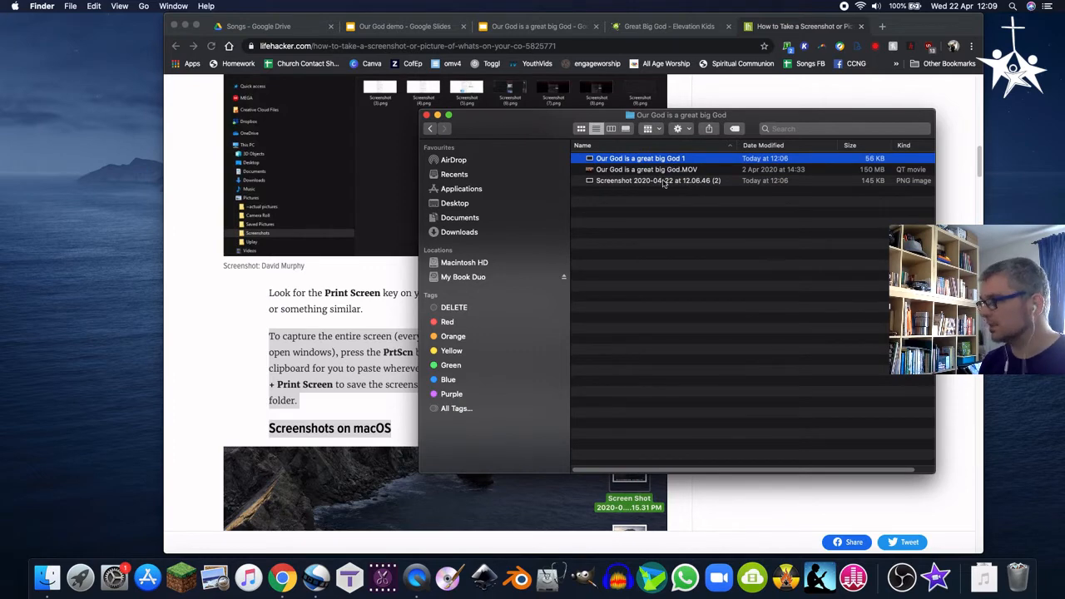
{"action": "right_click", "coordinate": [664, 183]}
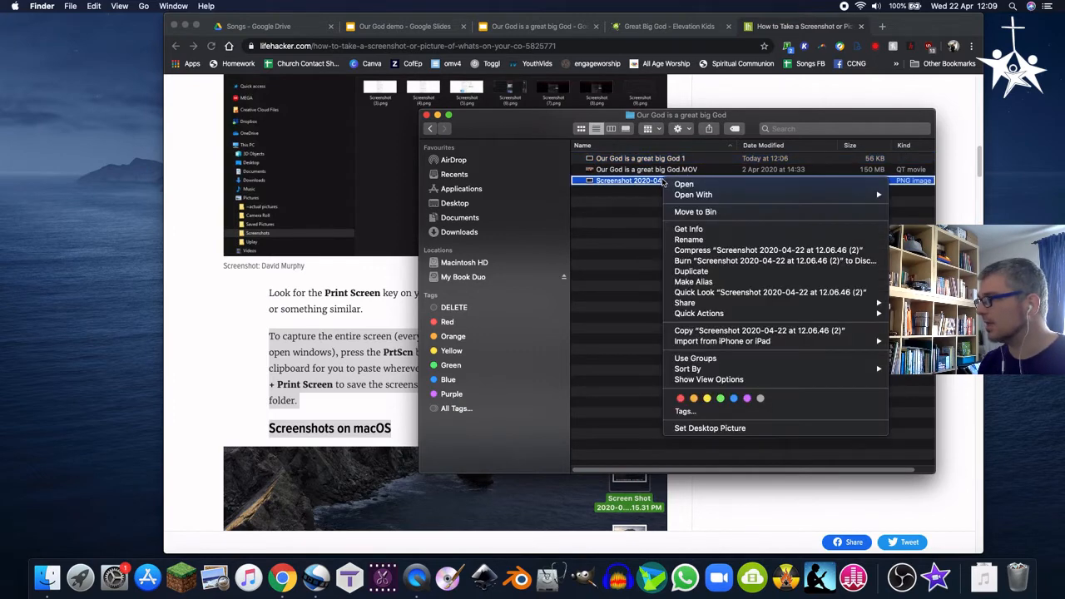
{"action": "left_click", "coordinate": [694, 245]}
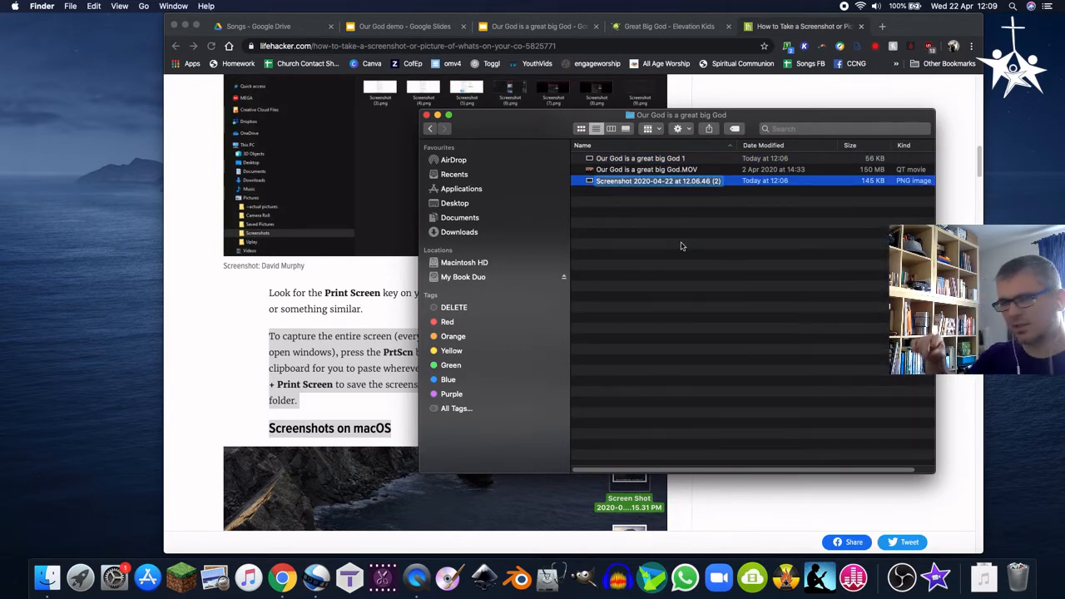
{"action": "key", "text": "Return"}
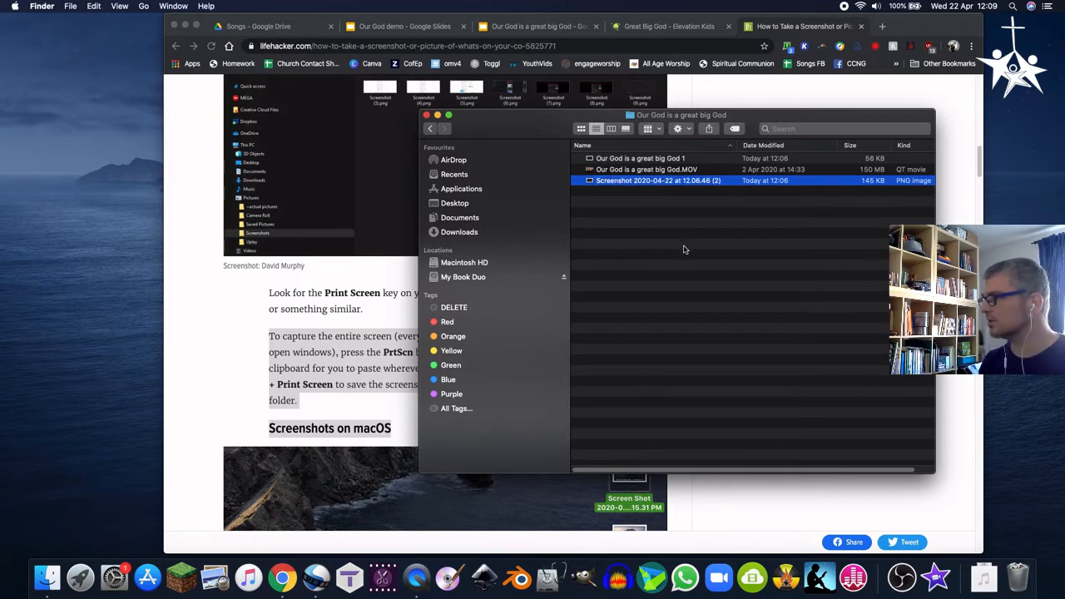
Copy the name of the 'Our God is a great big God 1' file
{"action": "right_click", "coordinate": [656, 160]}
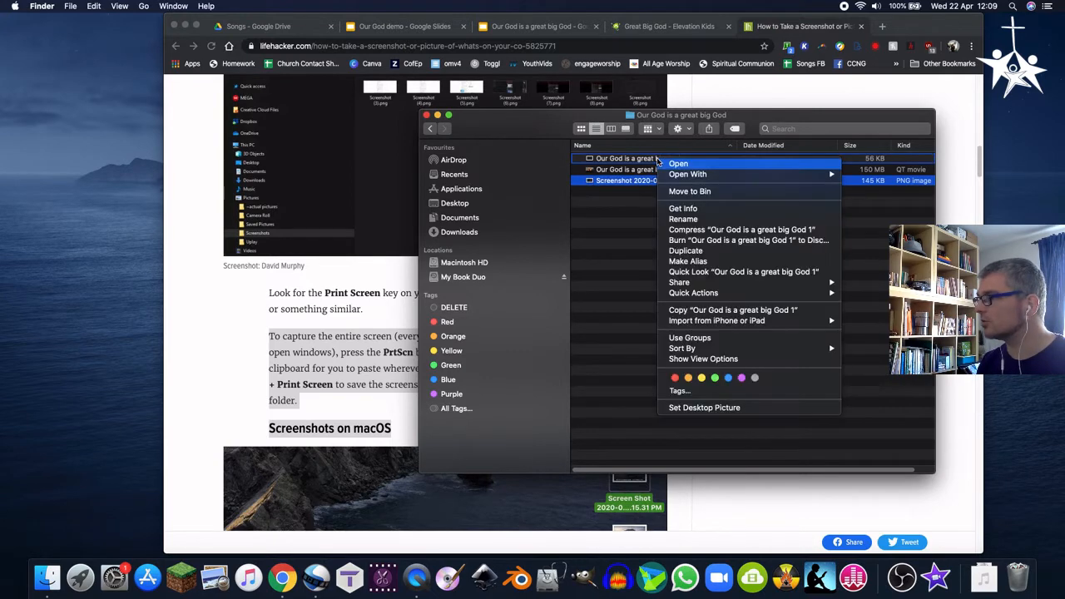
{"action": "left_click", "coordinate": [681, 222]}
{"action": "key", "text": "super+c"}
{"action": "key", "text": "Right"}
{"action": "key", "text": "Left"}
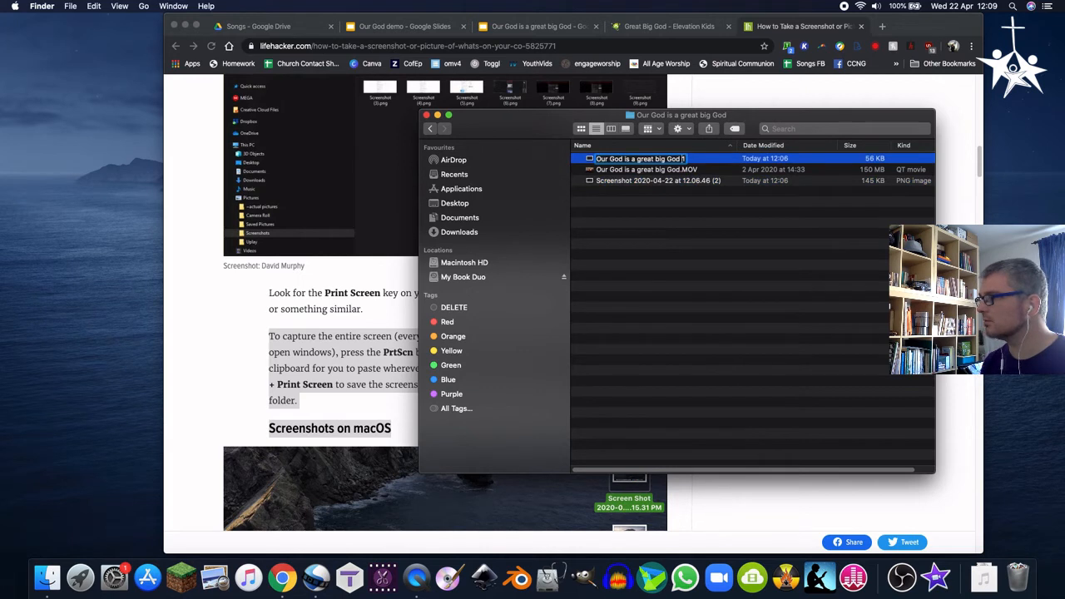
{"action": "key", "text": "Return"}
Rename the second screenshot as 'Our God is a great big God 2'
{"action": "left_click", "coordinate": [634, 181]}
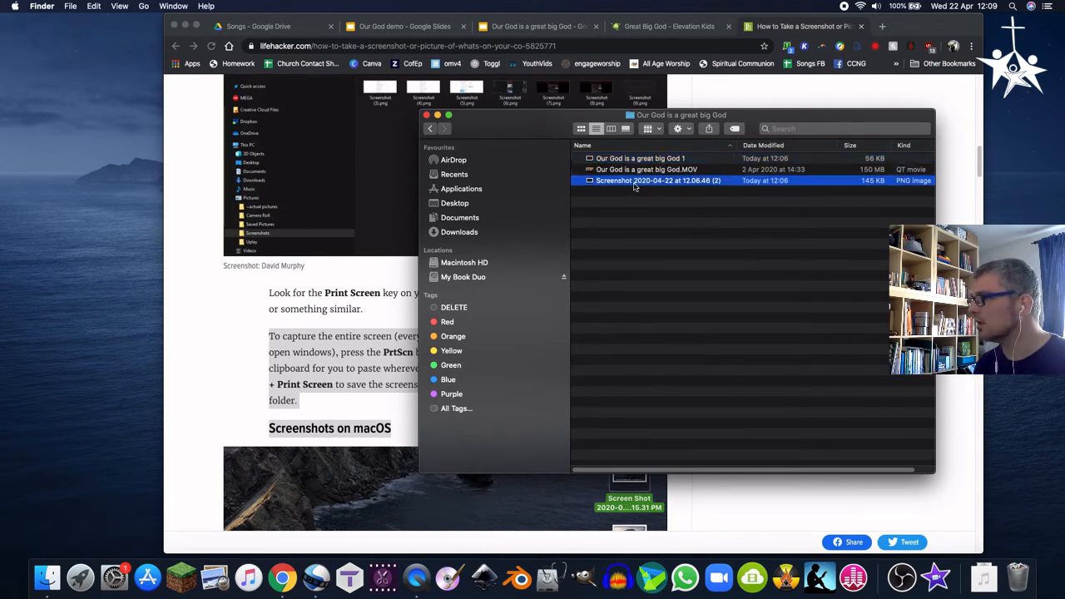
{"action": "right_click", "coordinate": [634, 181]}
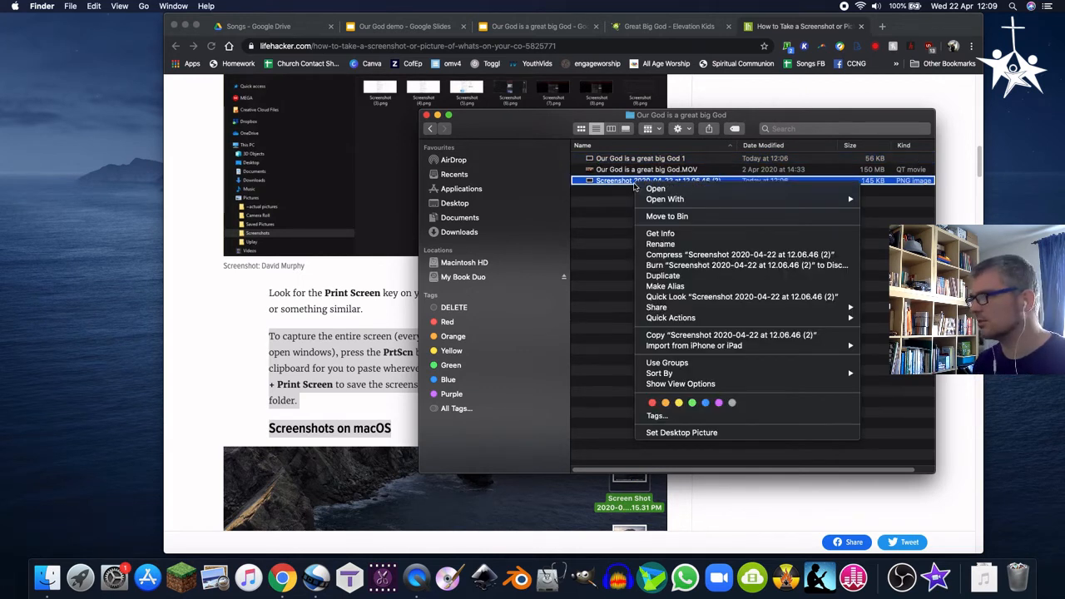
{"action": "left_click", "coordinate": [659, 244]}
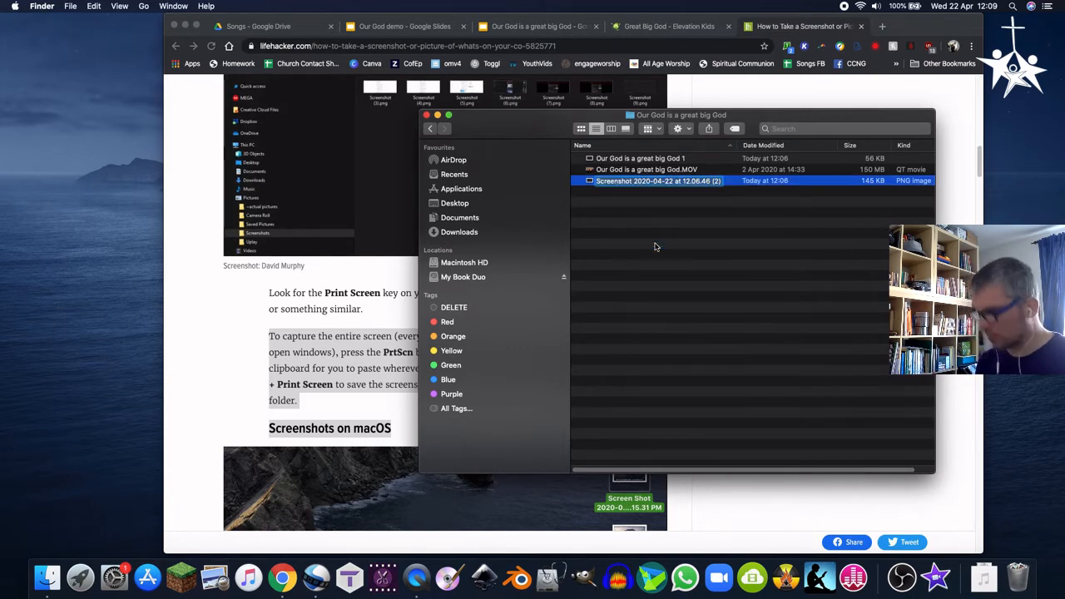
{"action": "key", "text": "super+v"}
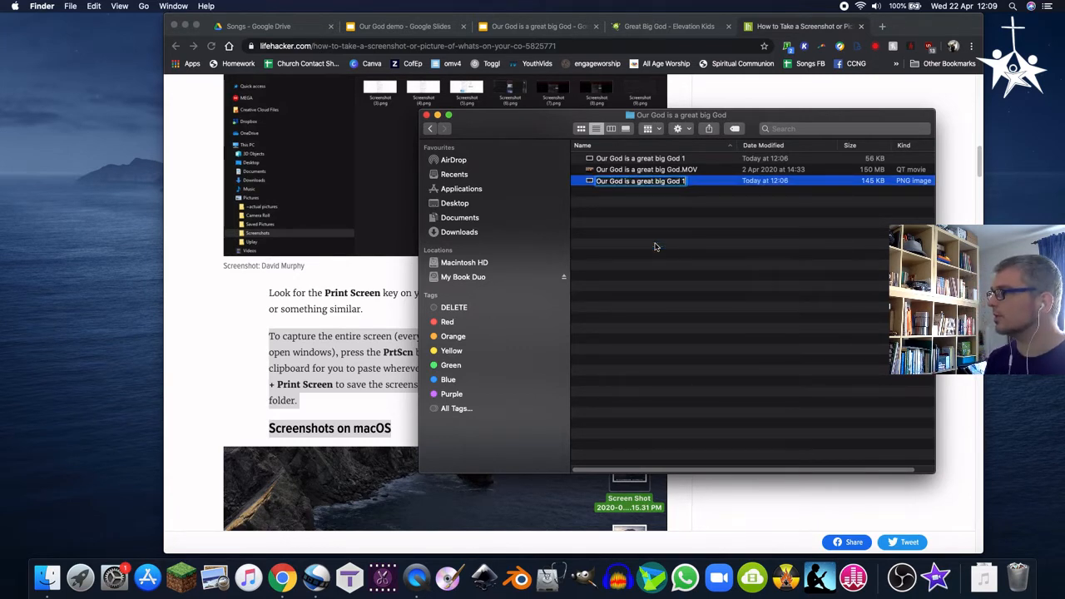
{"action": "key", "text": "BackSpace"}
{"action": "type", "text": "2"}
{"action": "key", "text": "Return"}
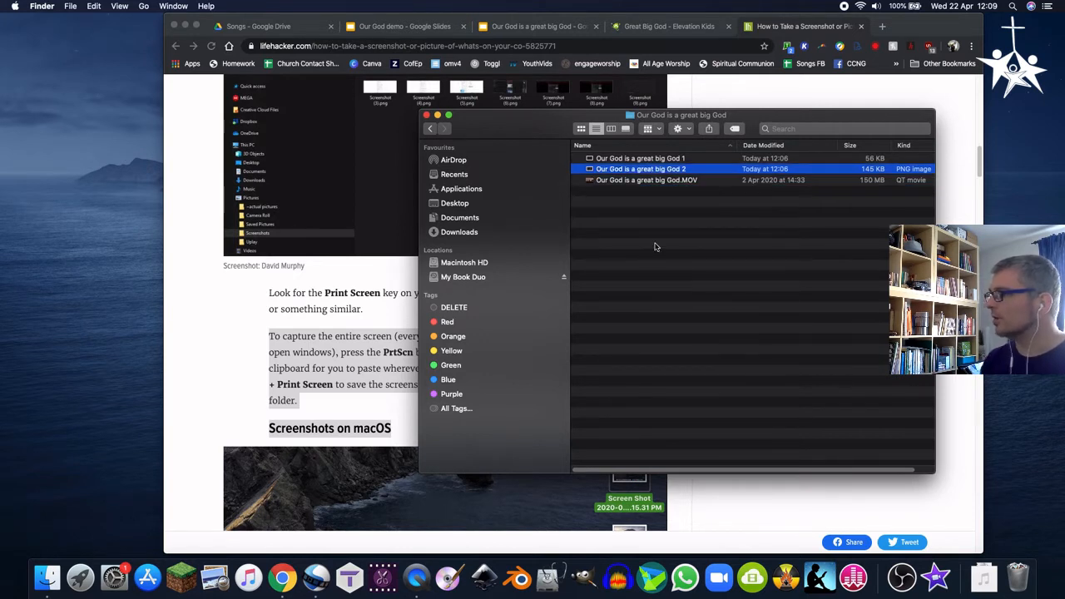
Import both 'Our God is a great big God' slide images into the project files, declining the image-sequence option
{"action": "left_click", "coordinate": [654, 247]}
{"action": "left_click", "coordinate": [646, 159]}
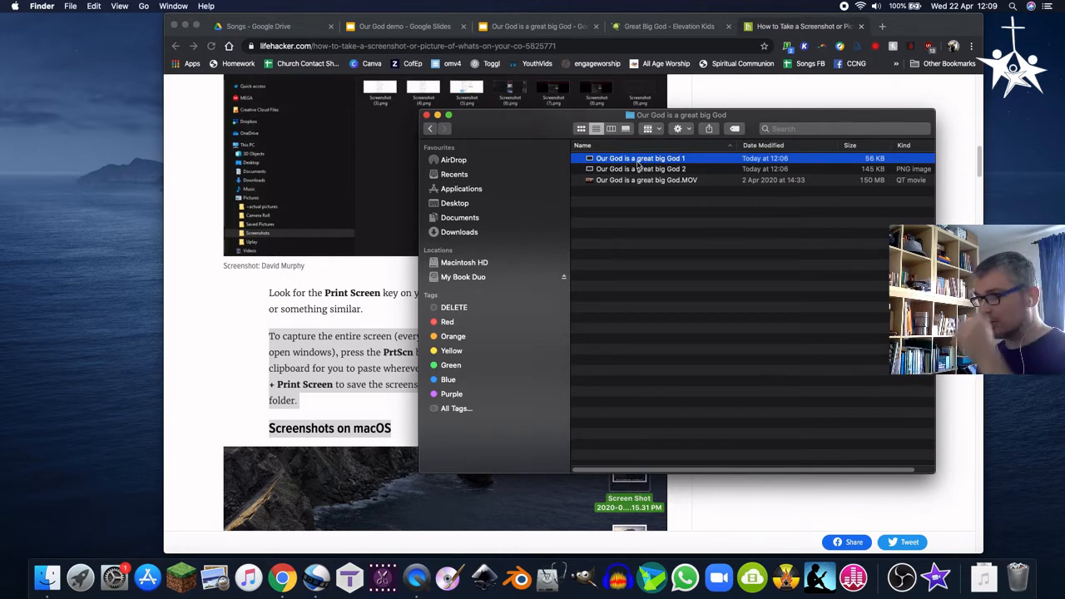
{"action": "left_click", "coordinate": [321, 575]}
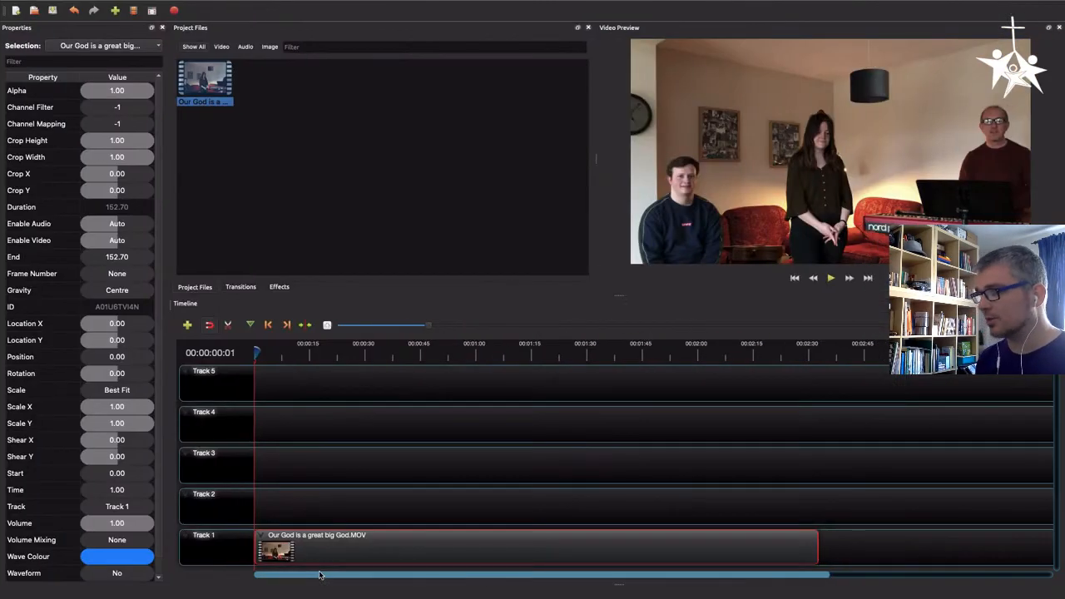
{"action": "left_click", "coordinate": [280, 209]}
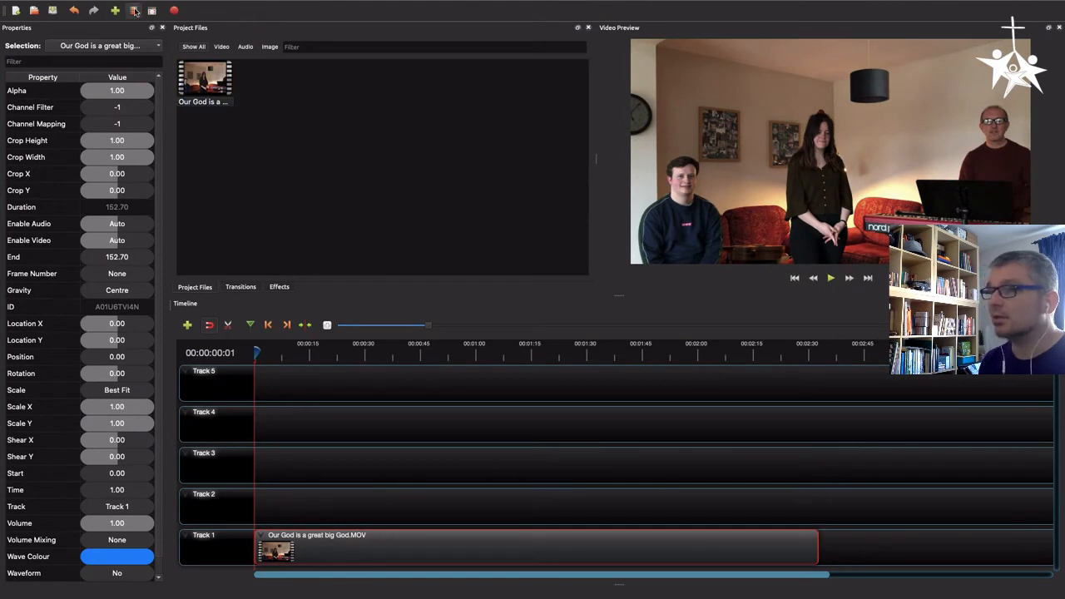
{"action": "left_click", "coordinate": [116, 10]}
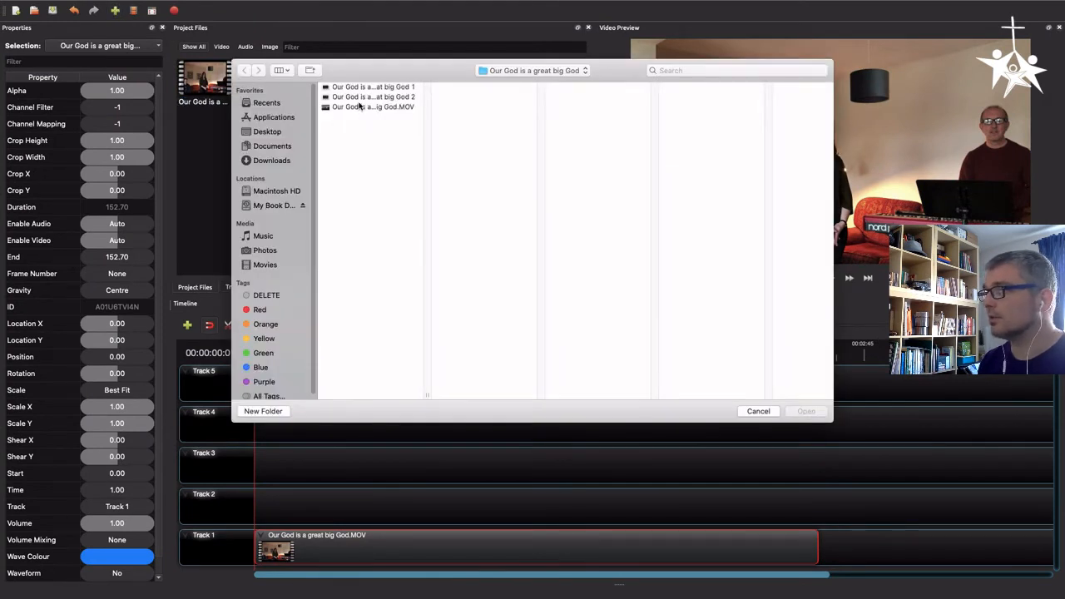
{"action": "left_click", "coordinate": [363, 88]}
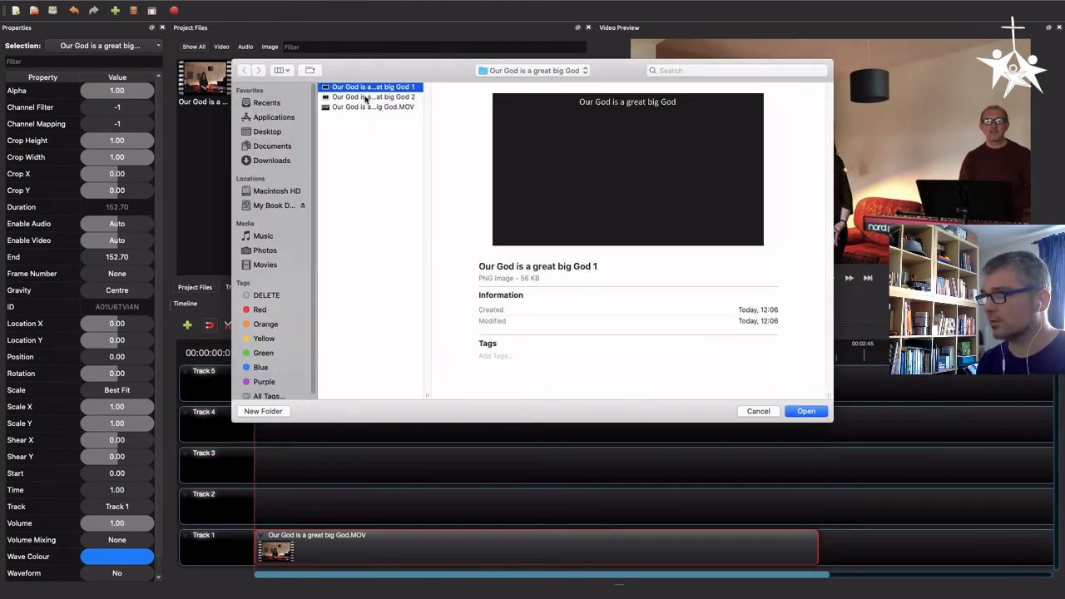
{"action": "left_click", "coordinate": [364, 97], "text": "shift"}
{"action": "left_click", "coordinate": [806, 411]}
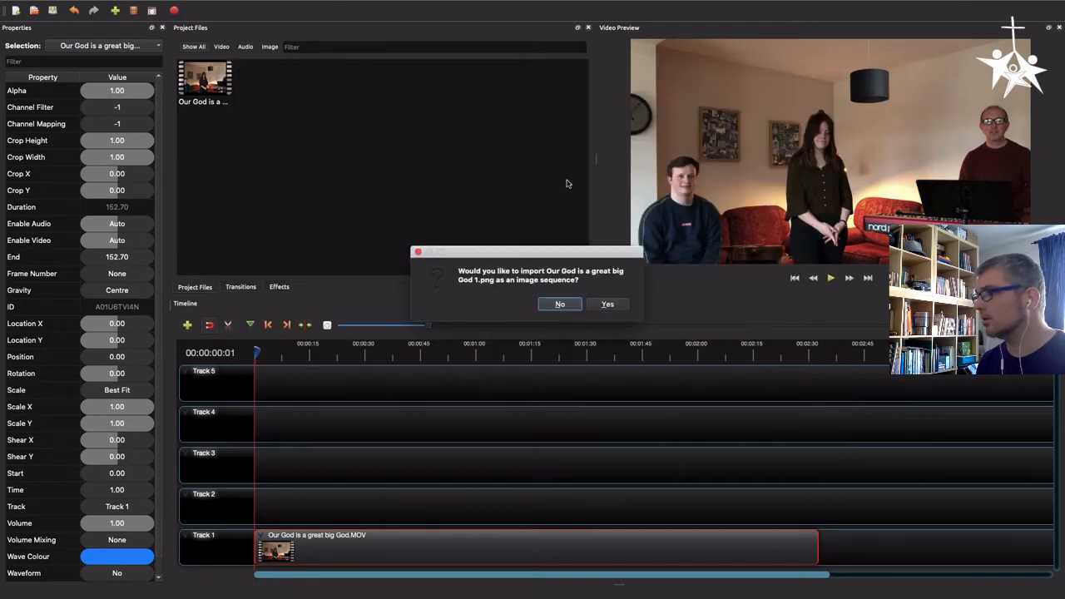
{"action": "left_click", "coordinate": [562, 310]}
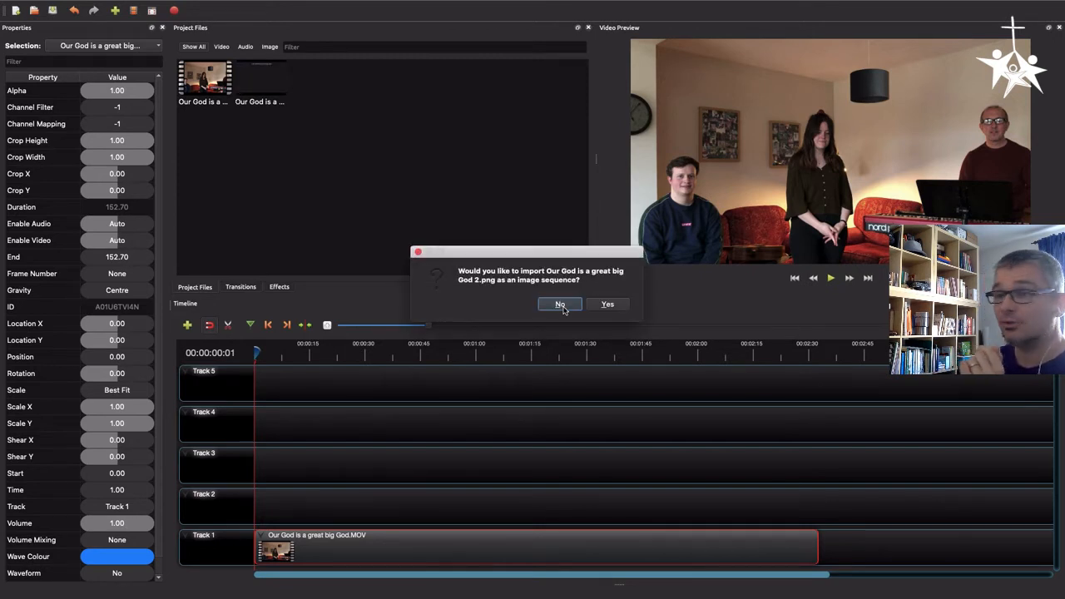
{"action": "left_click", "coordinate": [561, 304]}
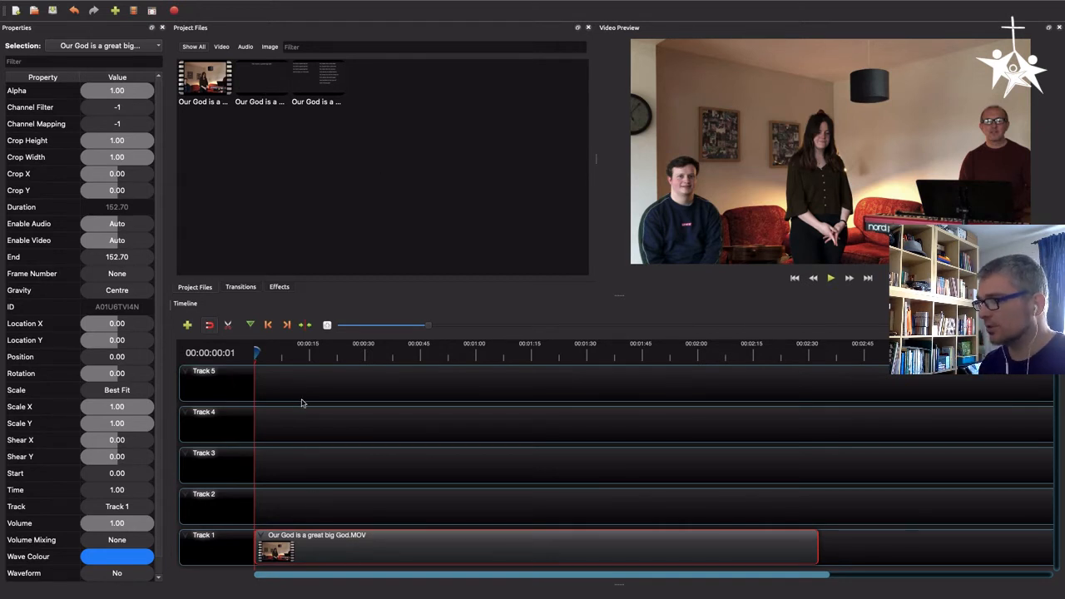
Play the song recording from the start to find where the singing begins
{"action": "left_click", "coordinate": [258, 351]}
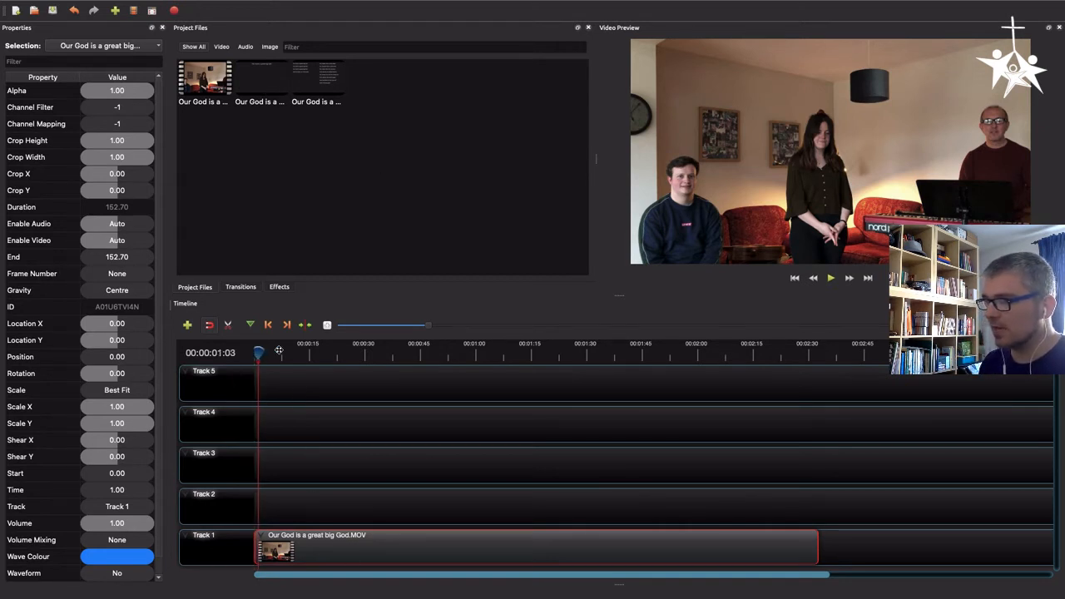
{"action": "left_click_drag", "start_coordinate": [278, 351], "coordinate": [231, 353]}
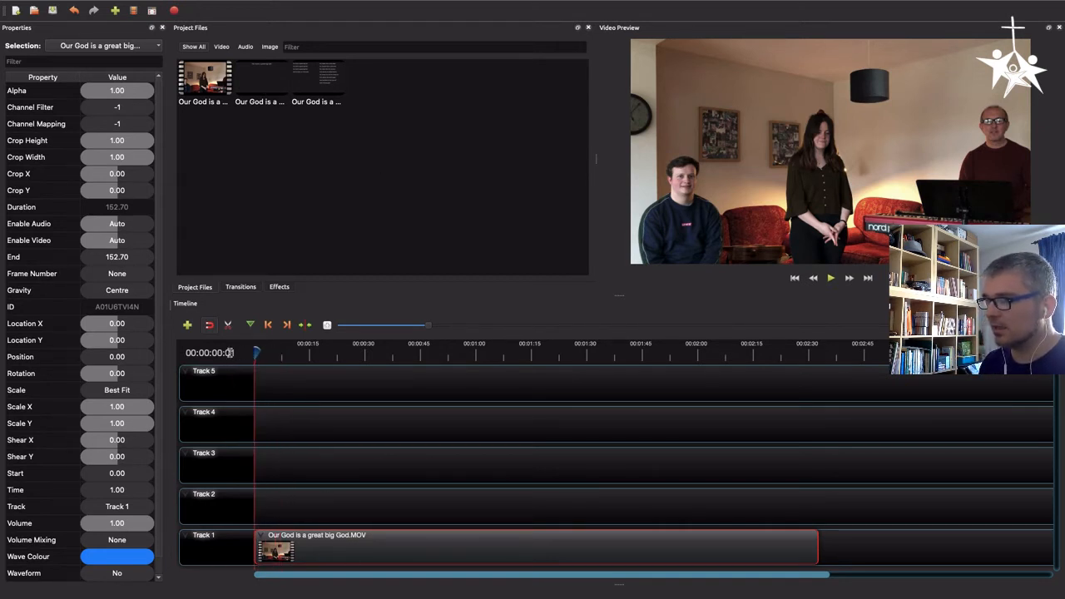
{"action": "left_click", "coordinate": [830, 279]}
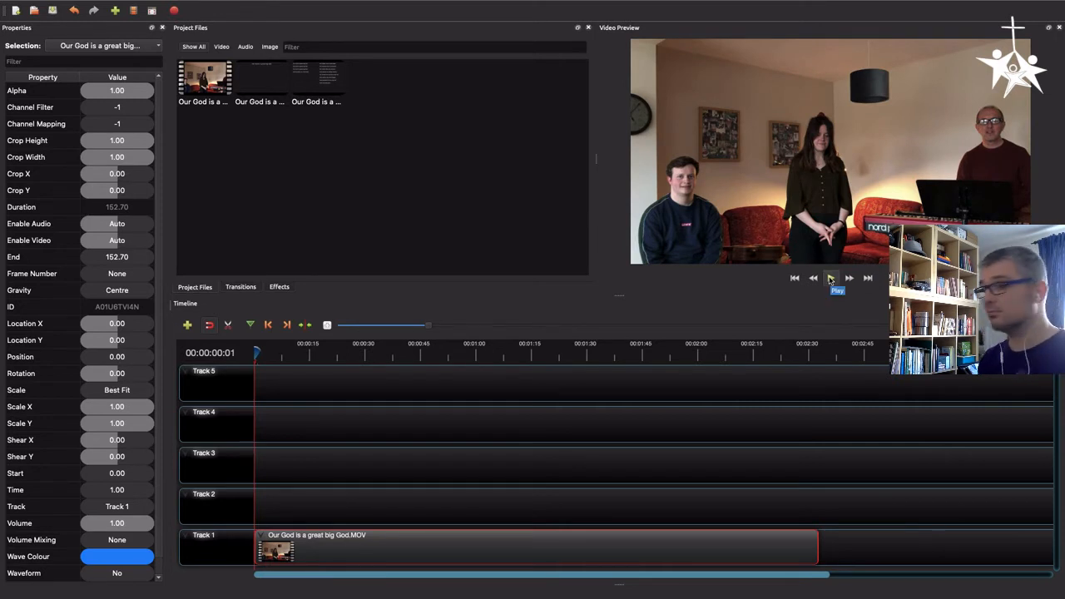
{"action": "left_click", "coordinate": [830, 279]}
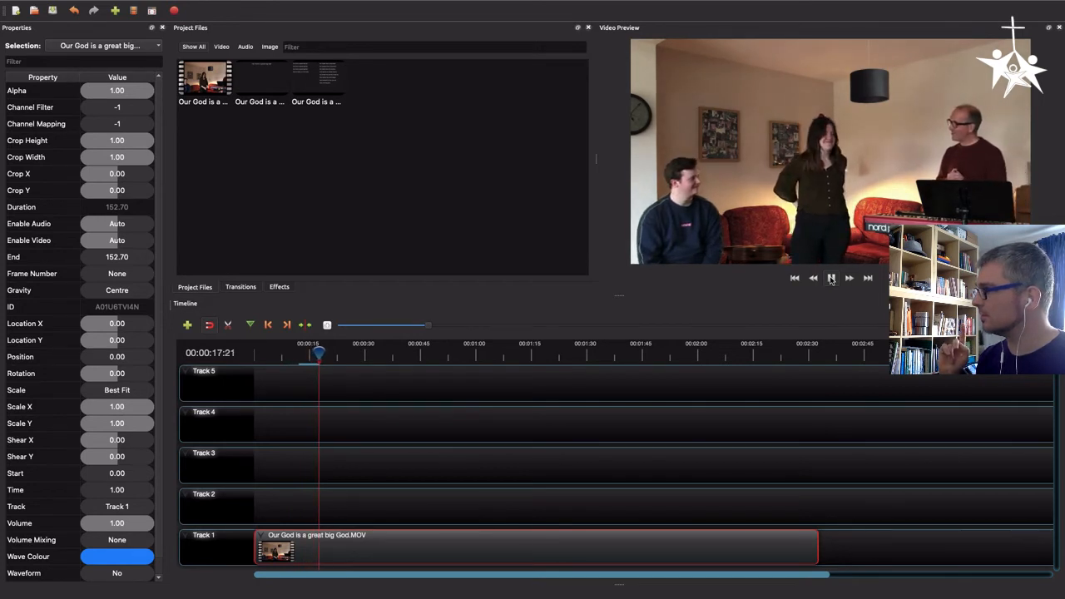
{"action": "left_click", "coordinate": [830, 278]}
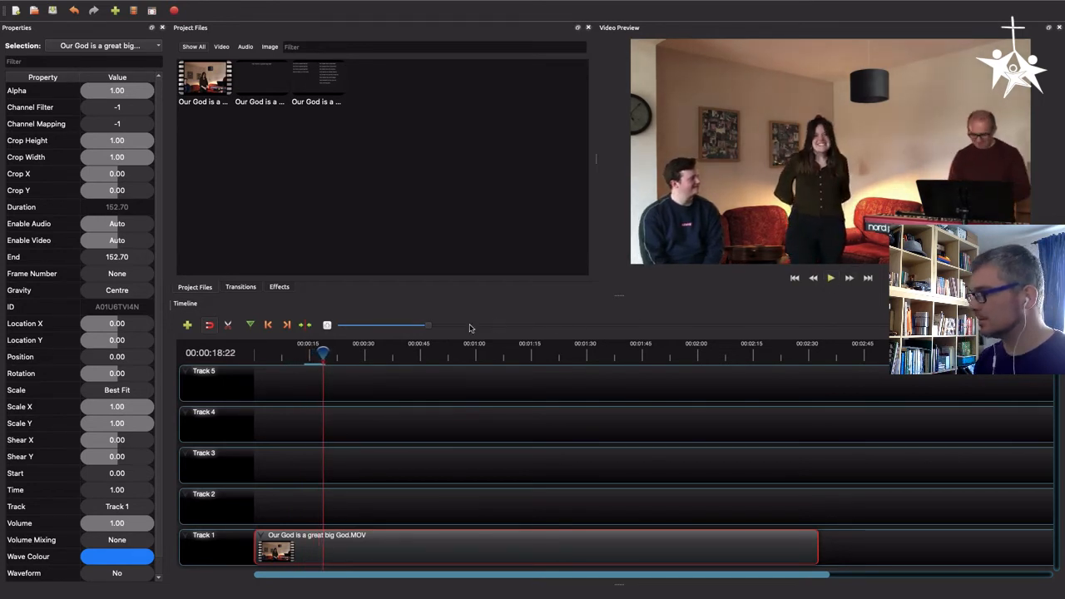
{"action": "left_click", "coordinate": [321, 352]}
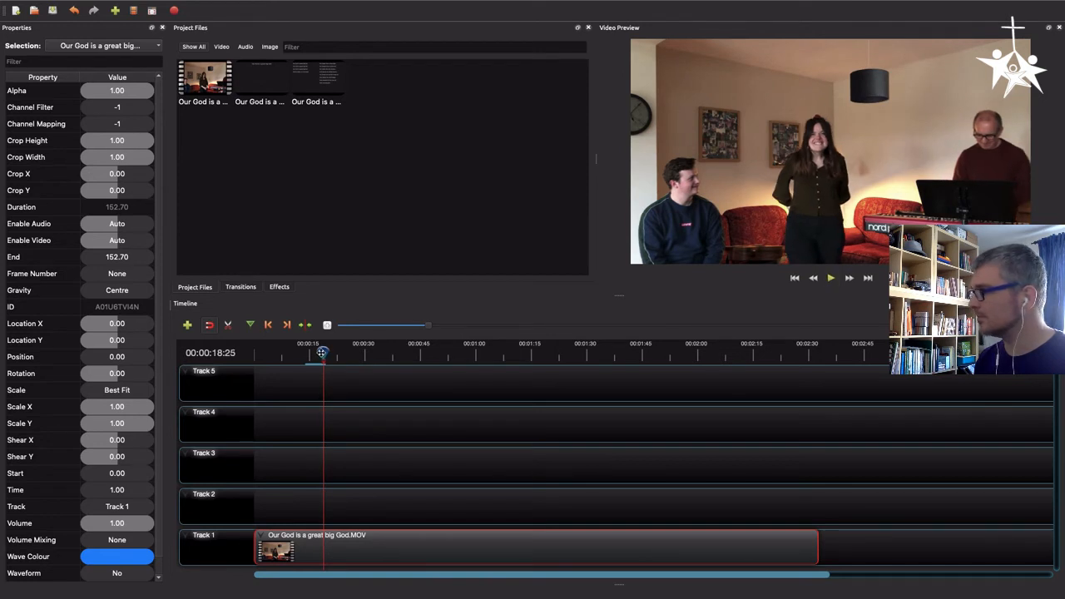
{"action": "left_click_drag", "start_coordinate": [322, 352], "coordinate": [311, 352]}
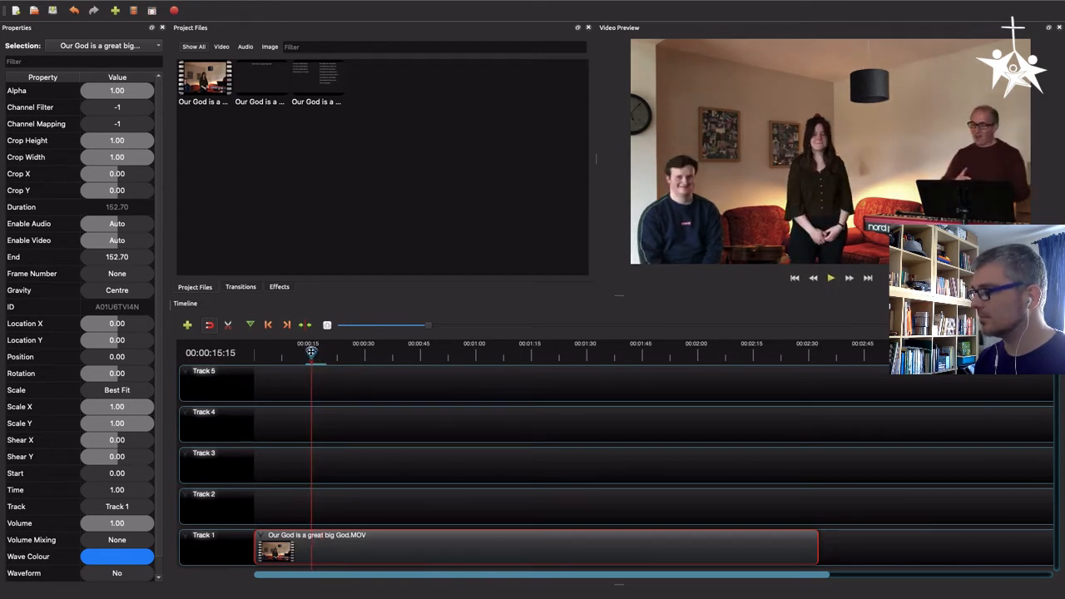
{"action": "key", "text": "space"}
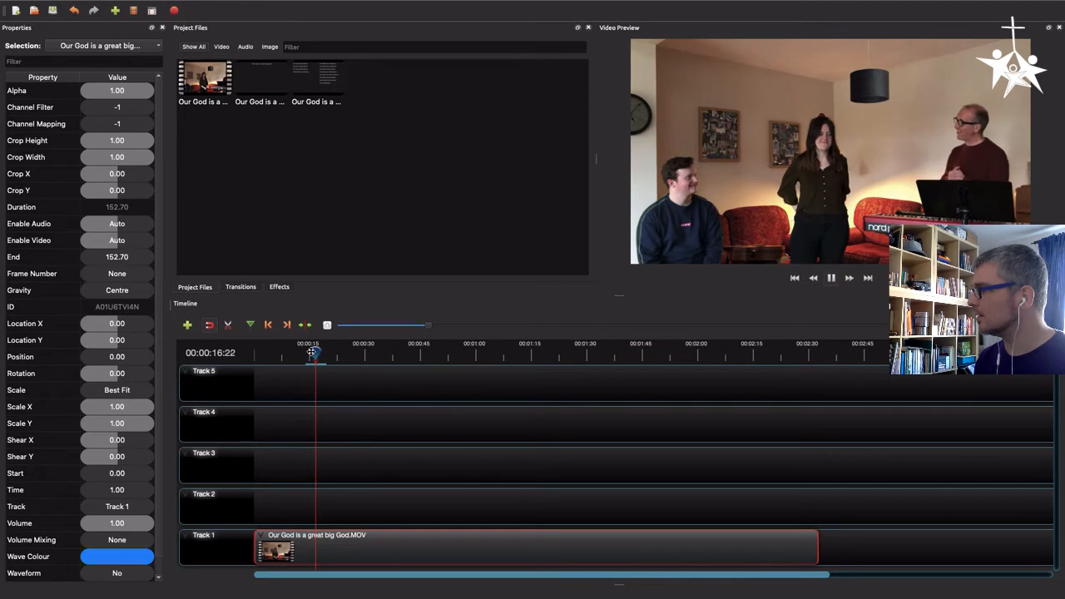
{"action": "key", "text": "space"}
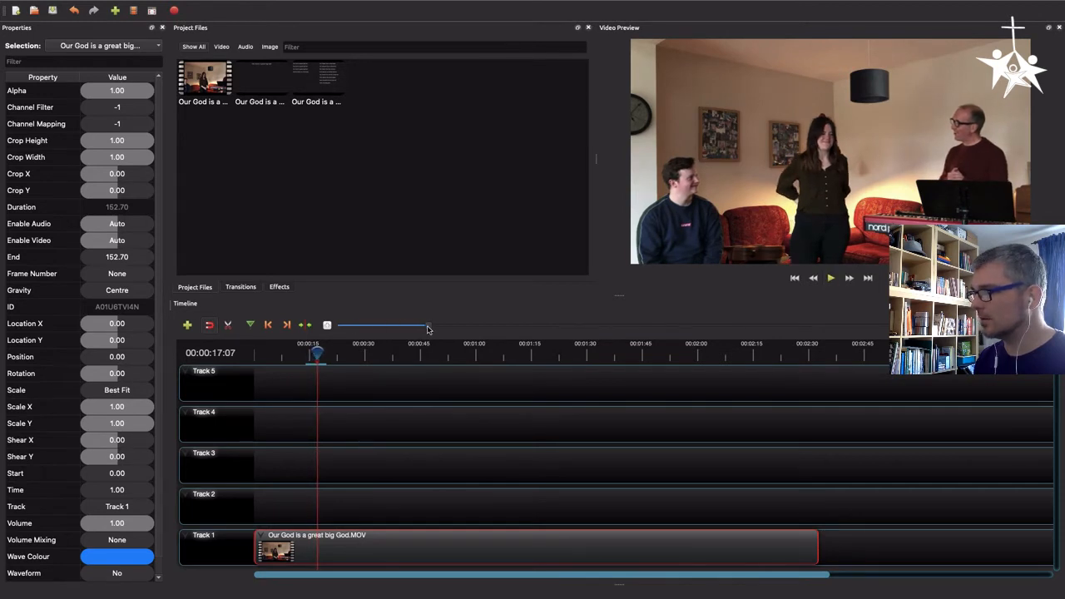
Slice the song clip at 00:00:18:13, keeping only the right side
{"action": "left_click_drag", "start_coordinate": [427, 329], "coordinate": [320, 327]}
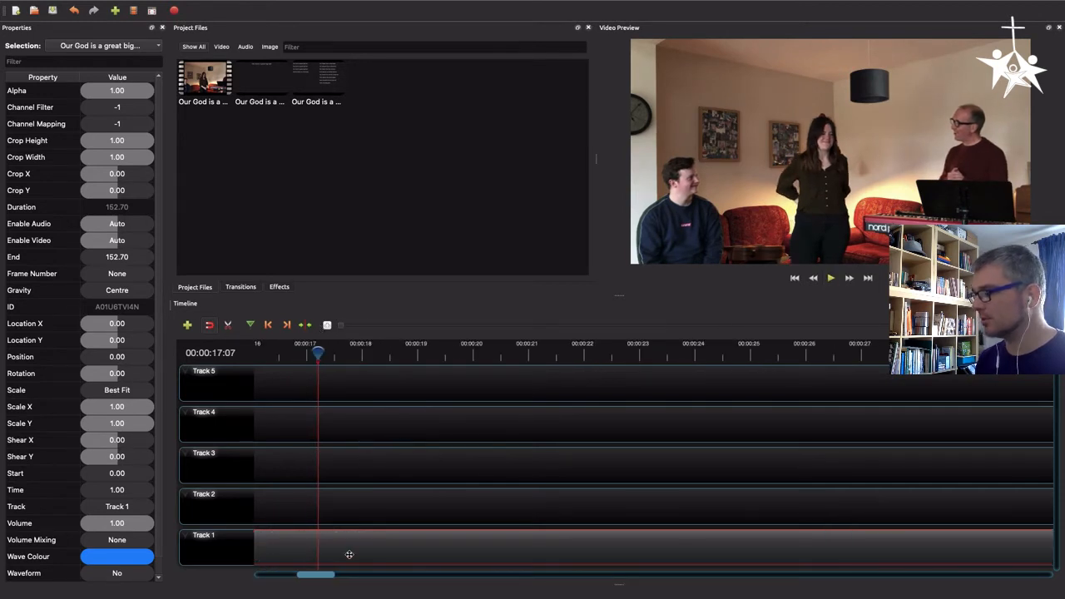
{"action": "left_click", "coordinate": [285, 353]}
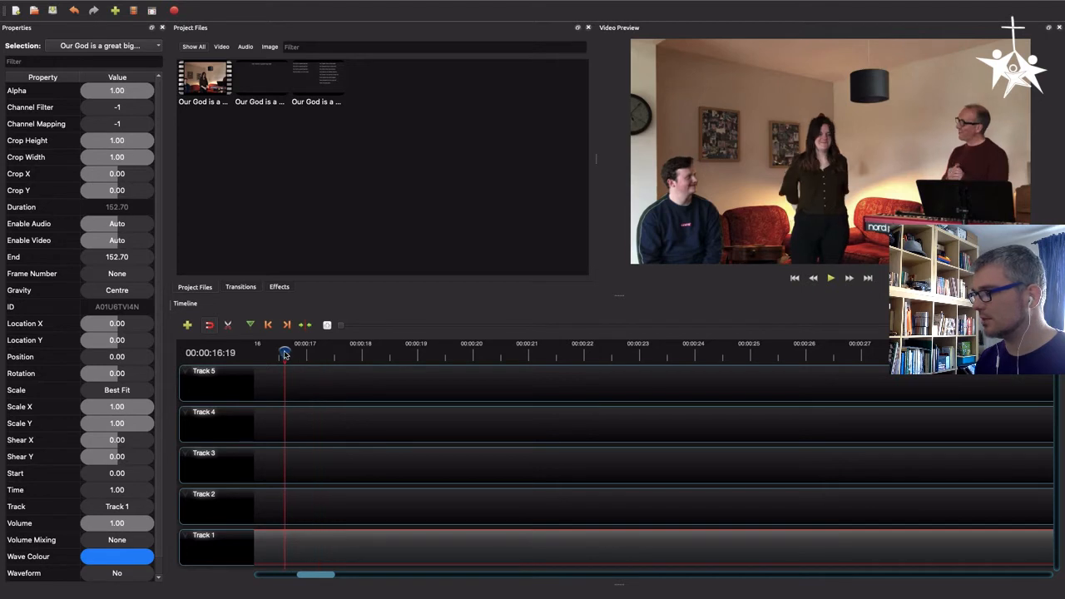
{"action": "key", "text": "space"}
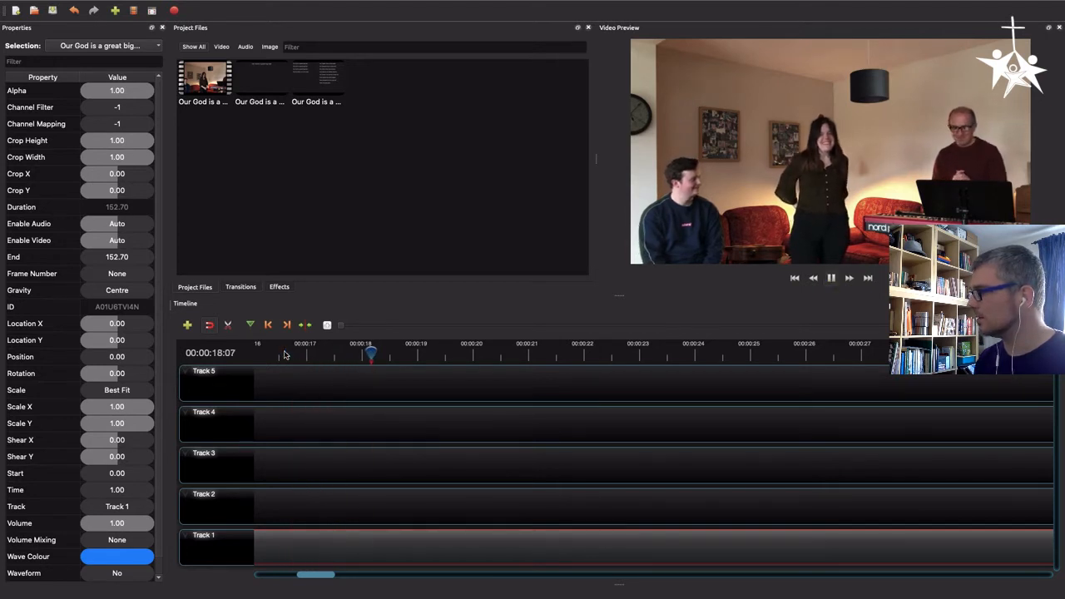
{"action": "key", "text": "space"}
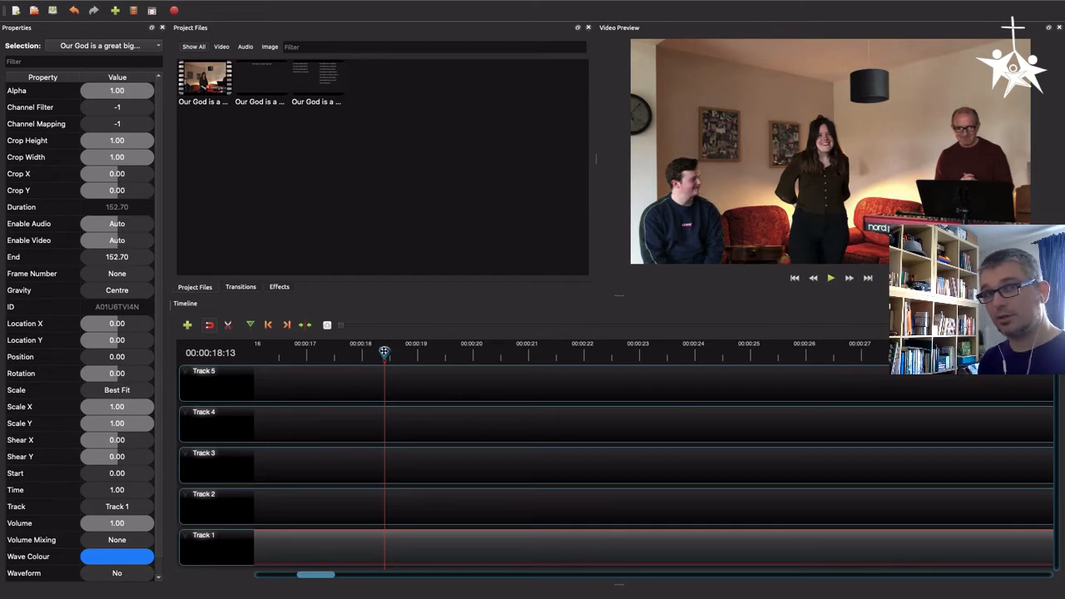
{"action": "right_click", "coordinate": [388, 541]}
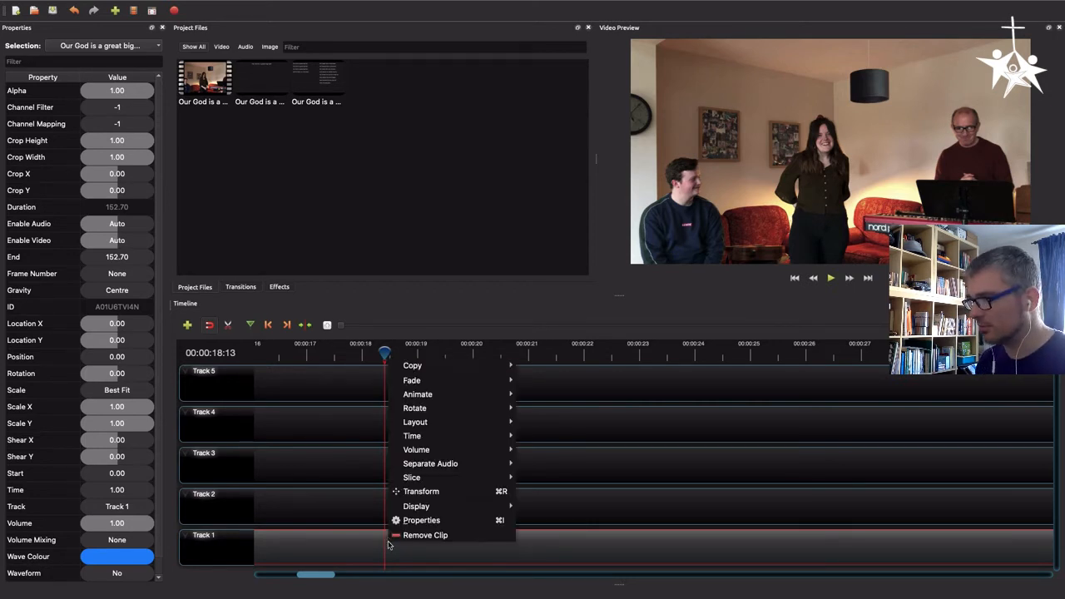
{"action": "mouse_move", "coordinate": [419, 480]}
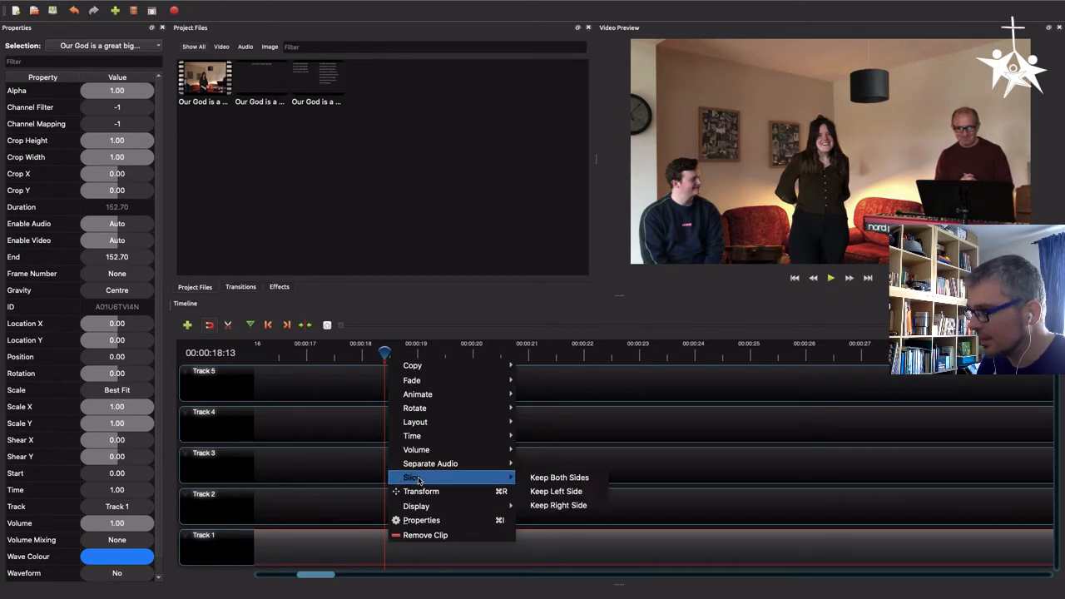
{"action": "left_click", "coordinate": [565, 506]}
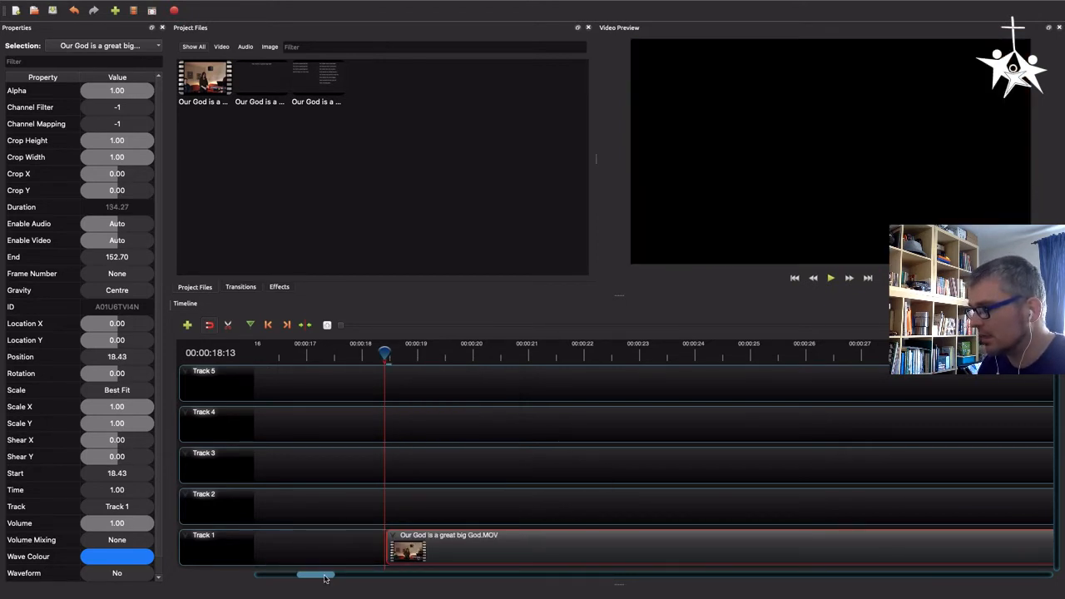
Move the trimmed song clip back to the start of Track 1
{"action": "mouse_move", "coordinate": [324, 578]}
{"action": "left_mouse_down"}
{"action": "mouse_move", "coordinate": [302, 578]}
{"action": "mouse_move", "coordinate": [311, 577]}
{"action": "left_mouse_up"}
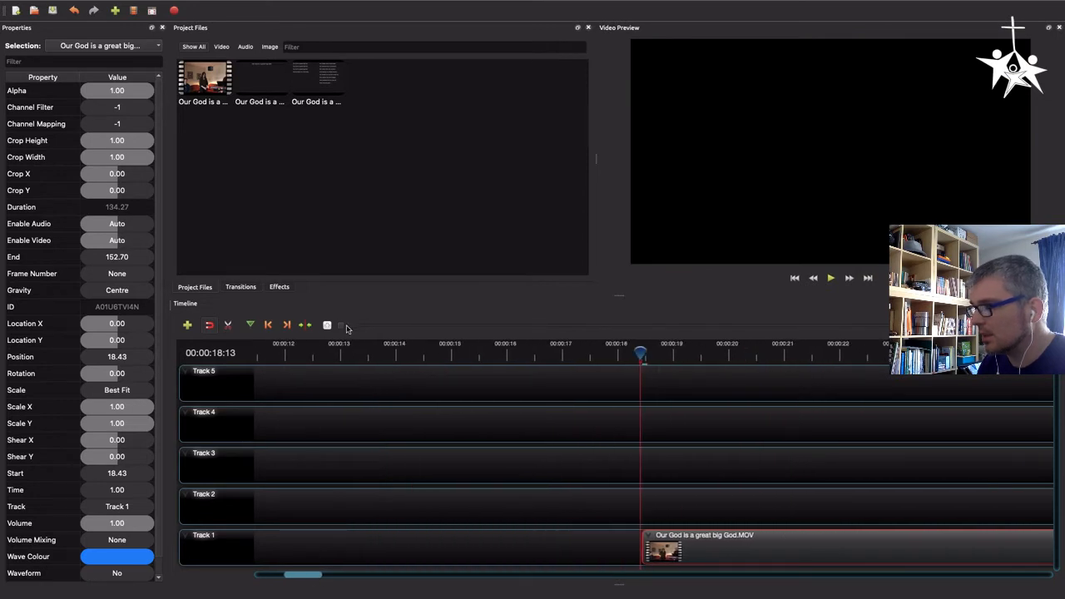
{"action": "left_click_drag", "start_coordinate": [343, 329], "coordinate": [405, 326]}
{"action": "left_click_drag", "start_coordinate": [488, 529], "coordinate": [369, 530]}
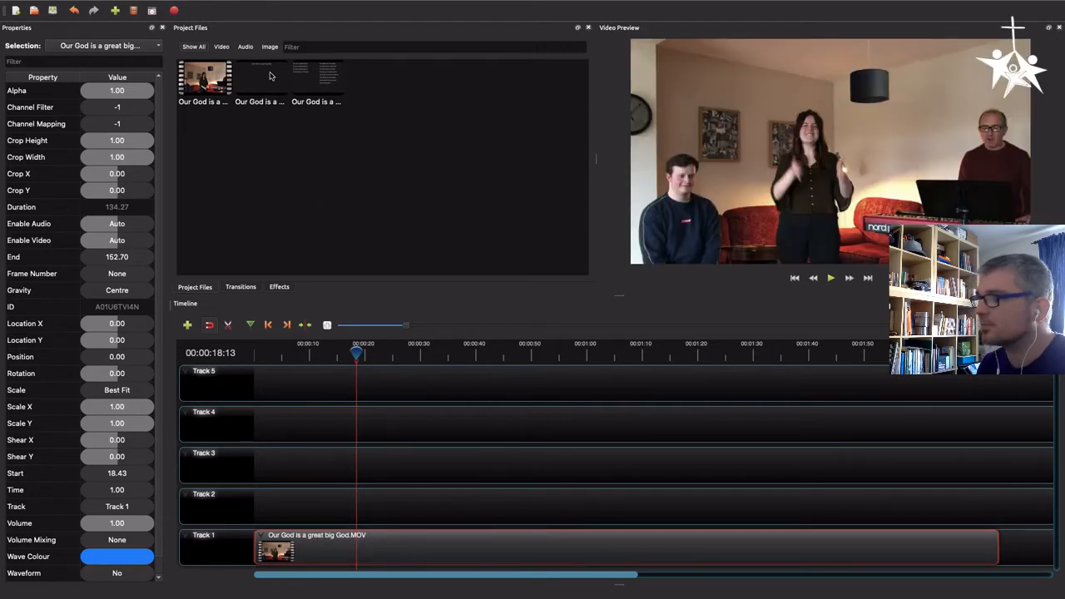
Place the first slide image at the start of Track 2 and extend it to 14.80 seconds
{"action": "left_click_drag", "start_coordinate": [269, 76], "coordinate": [231, 512]}
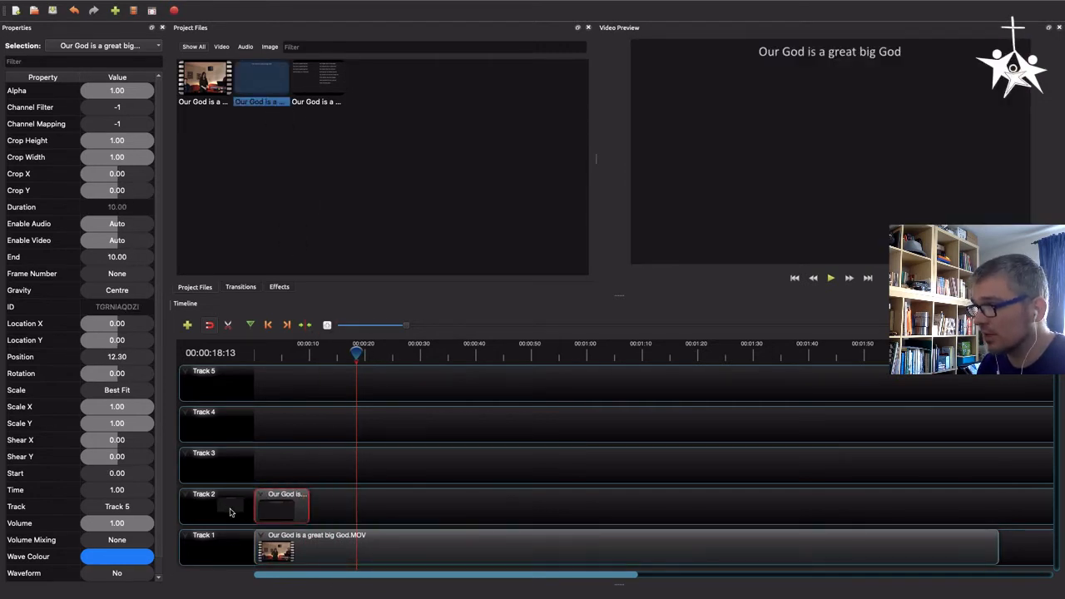
{"action": "left_click", "coordinate": [259, 351]}
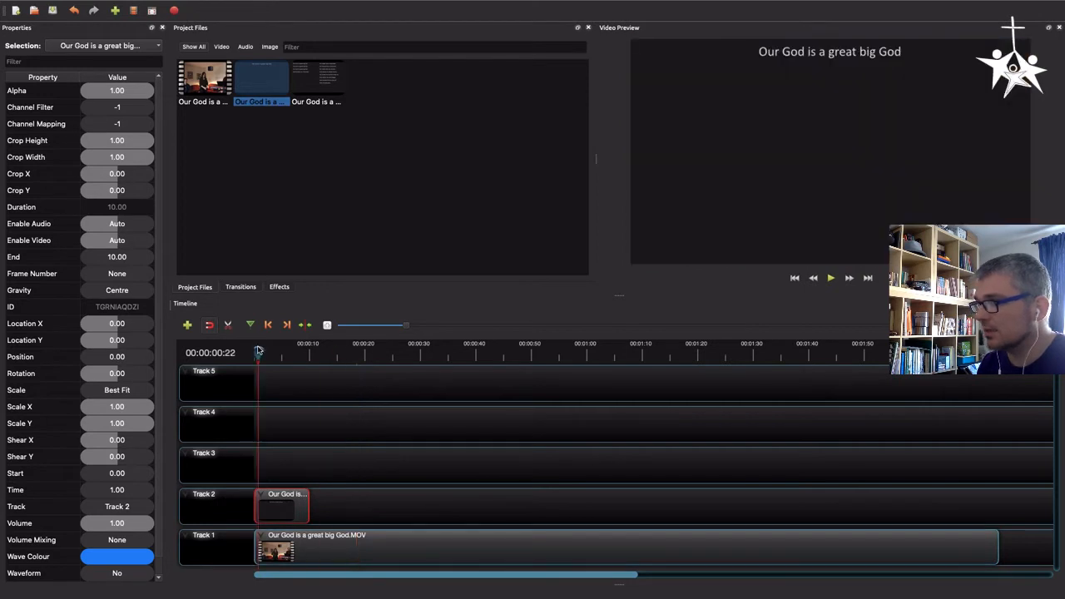
{"action": "left_click_drag", "start_coordinate": [259, 351], "coordinate": [237, 354]}
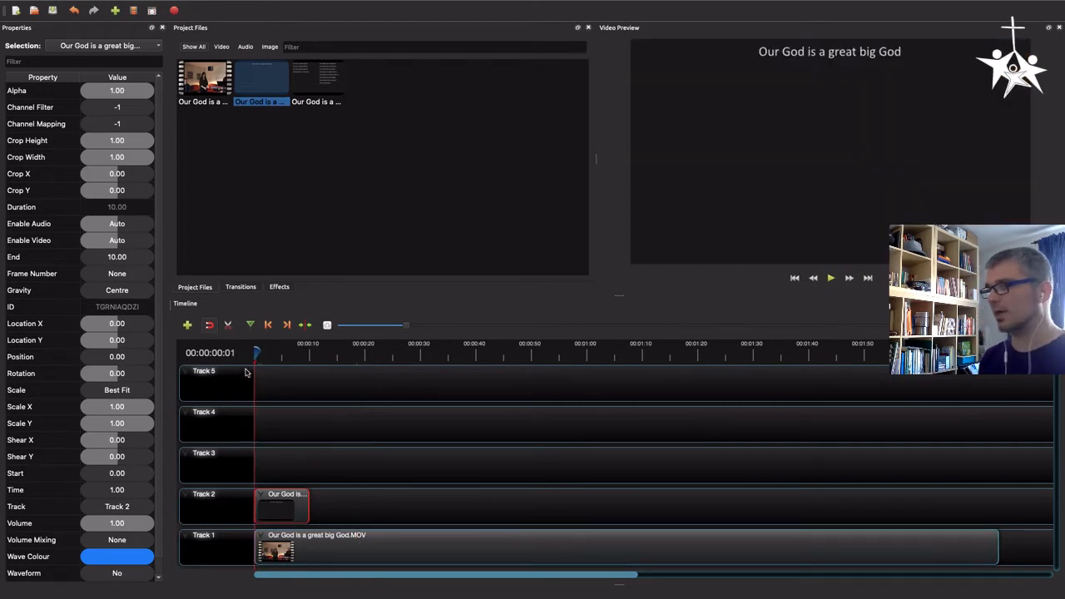
{"action": "key", "text": "space"}
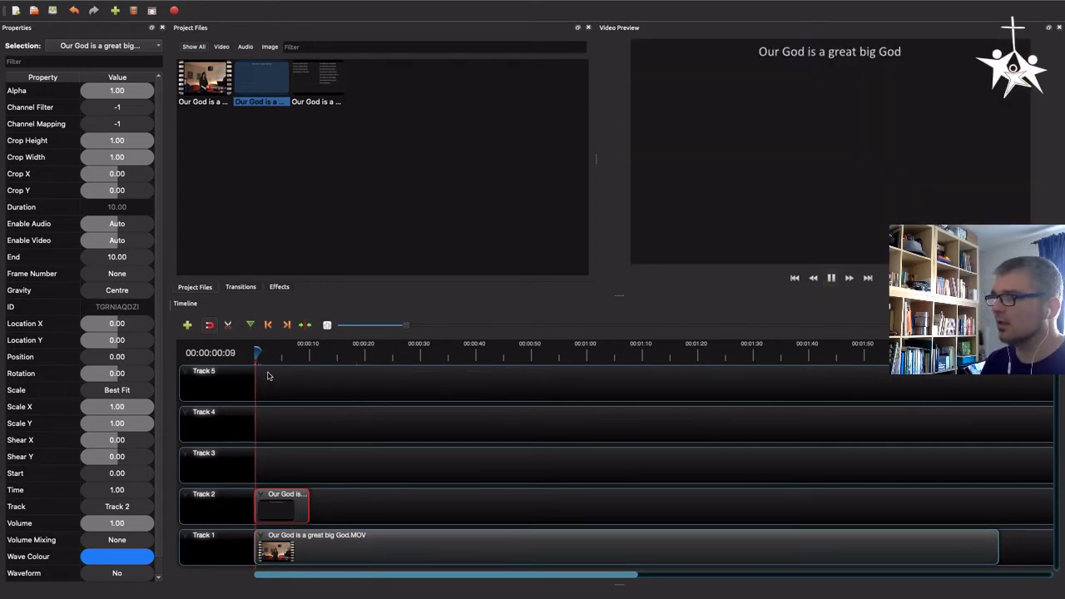
{"action": "left_click", "coordinate": [310, 352]}
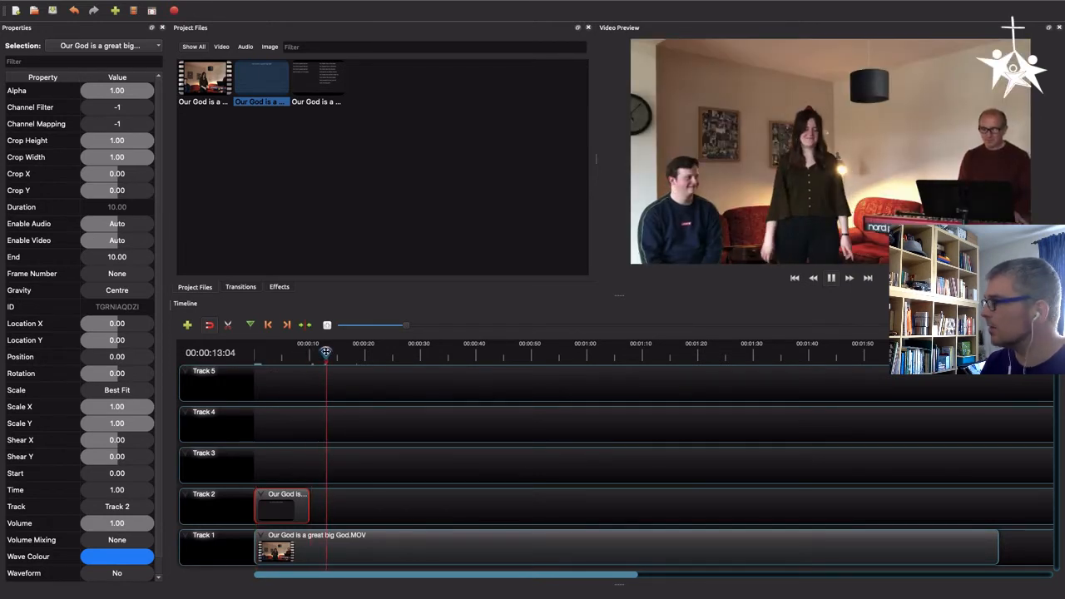
{"action": "key", "text": "space"}
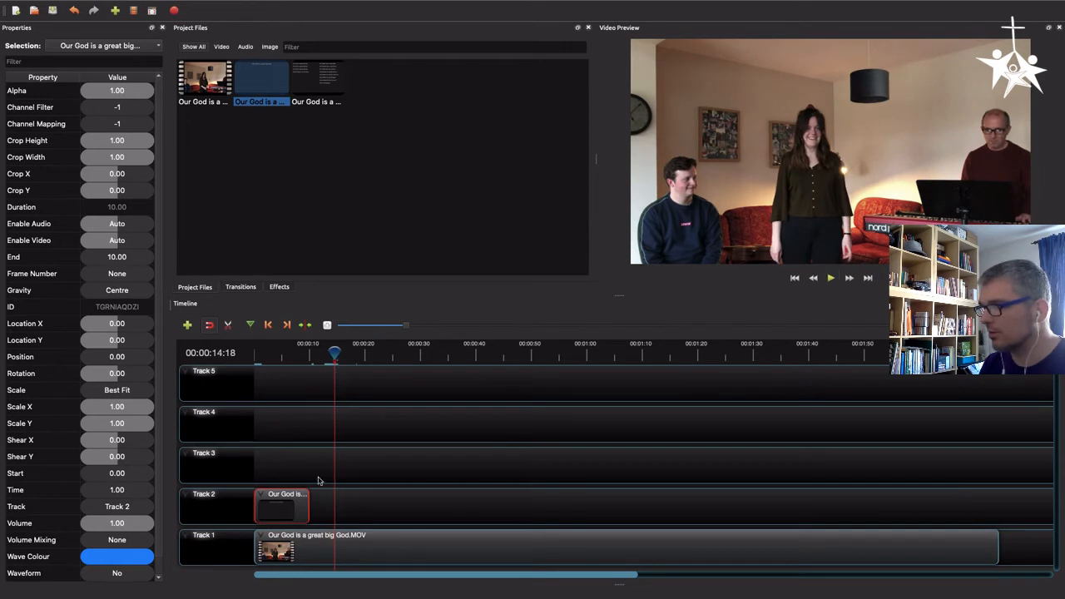
{"action": "left_click_drag", "start_coordinate": [308, 501], "coordinate": [335, 505]}
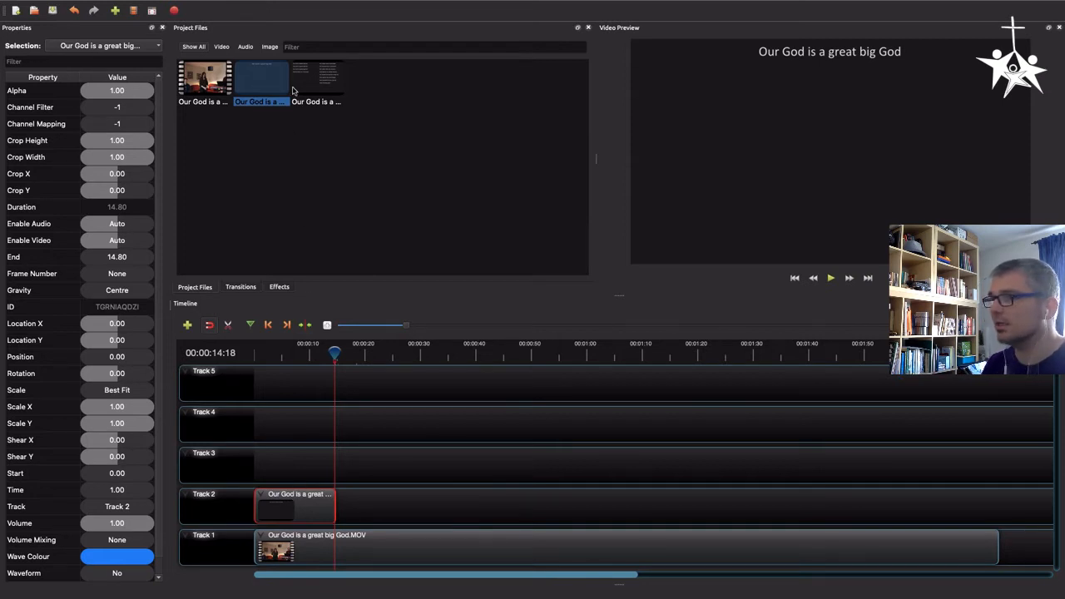
Add the second slide image after the first on Track 2 and extend it to about 108 seconds
{"action": "left_click_drag", "start_coordinate": [317, 83], "coordinate": [464, 507]}
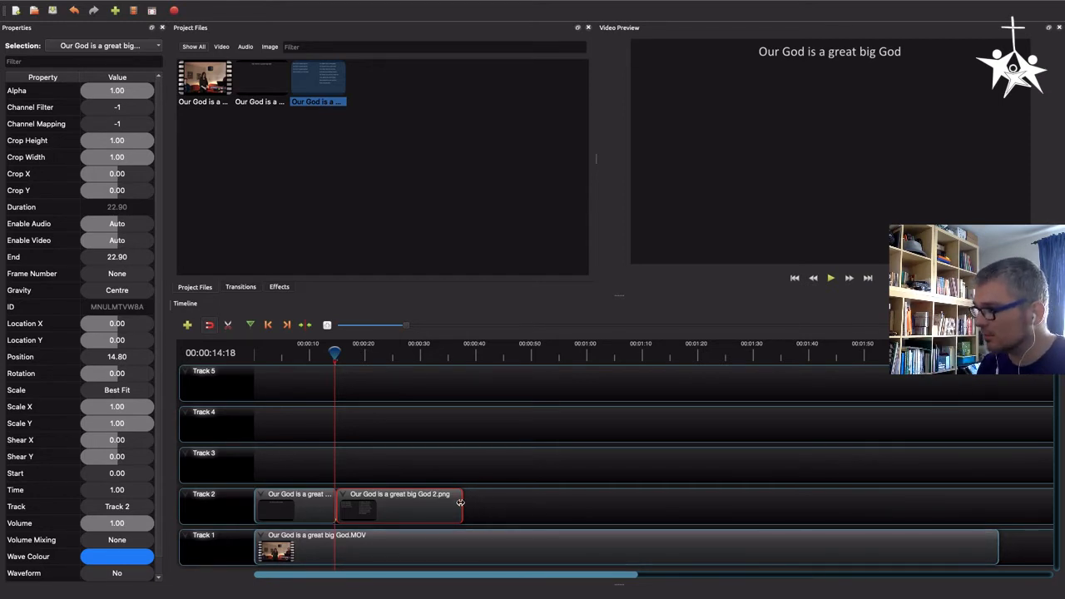
{"action": "left_click_drag", "start_coordinate": [463, 502], "coordinate": [935, 501]}
{"action": "left_click_drag", "start_coordinate": [609, 576], "coordinate": [730, 418]}
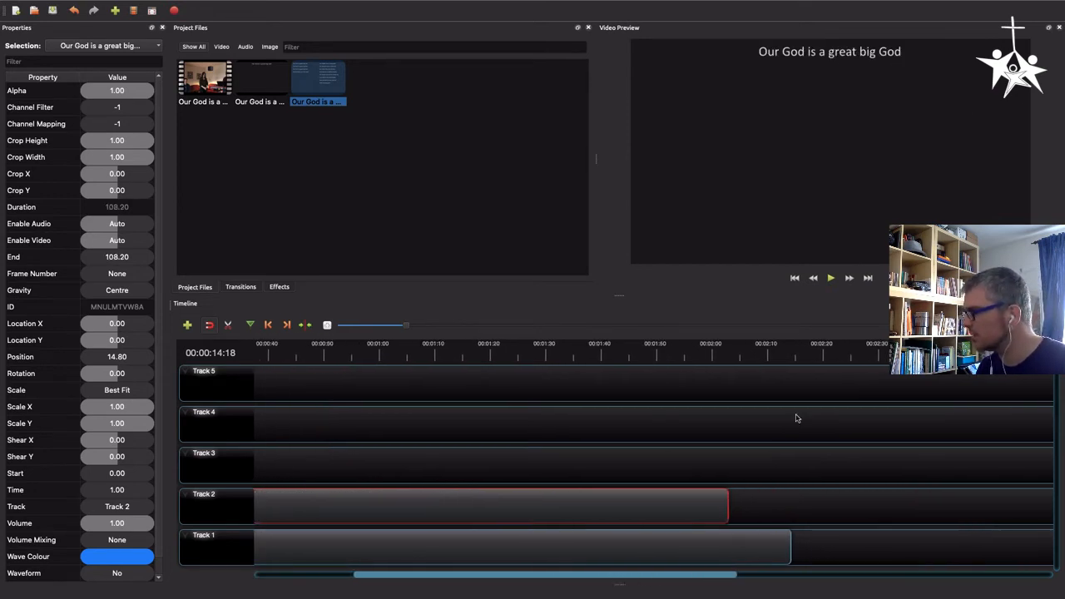
Extend the second slide image on Track 2 so it ends with the song clip, at 119.80 seconds
{"action": "left_click", "coordinate": [767, 355]}
{"action": "key", "text": "space"}
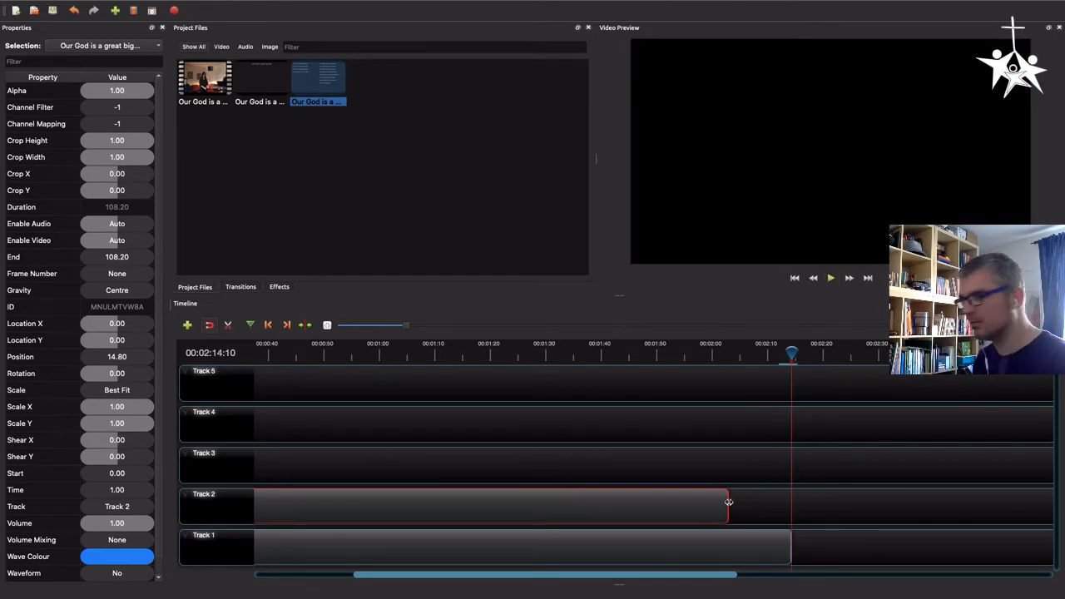
{"action": "left_click_drag", "start_coordinate": [727, 502], "coordinate": [792, 503]}
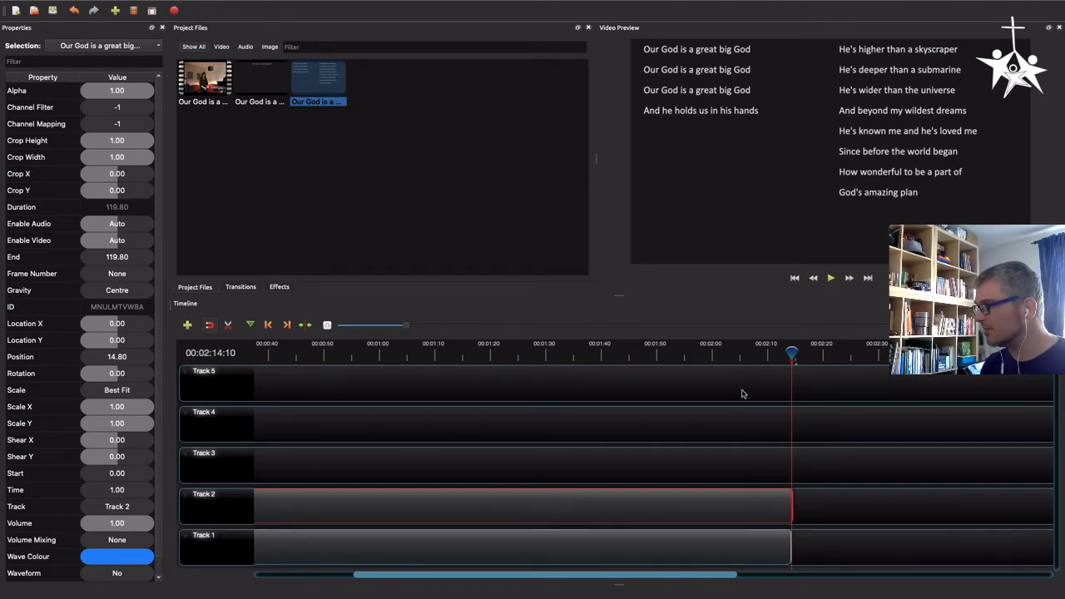
Apply a fast fade in and out across the entire first slide image clip
{"action": "left_click", "coordinate": [736, 355]}
{"action": "left_click_drag", "start_coordinate": [693, 575], "coordinate": [349, 568]}
{"action": "left_click", "coordinate": [353, 550]}
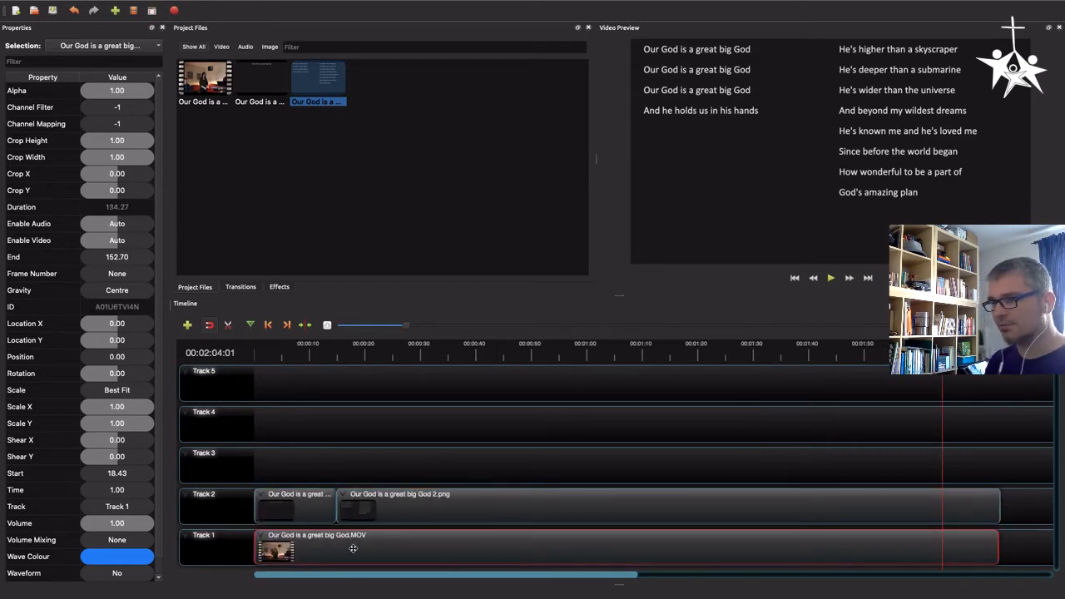
{"action": "left_click", "coordinate": [283, 505]}
{"action": "left_click", "coordinate": [376, 505]}
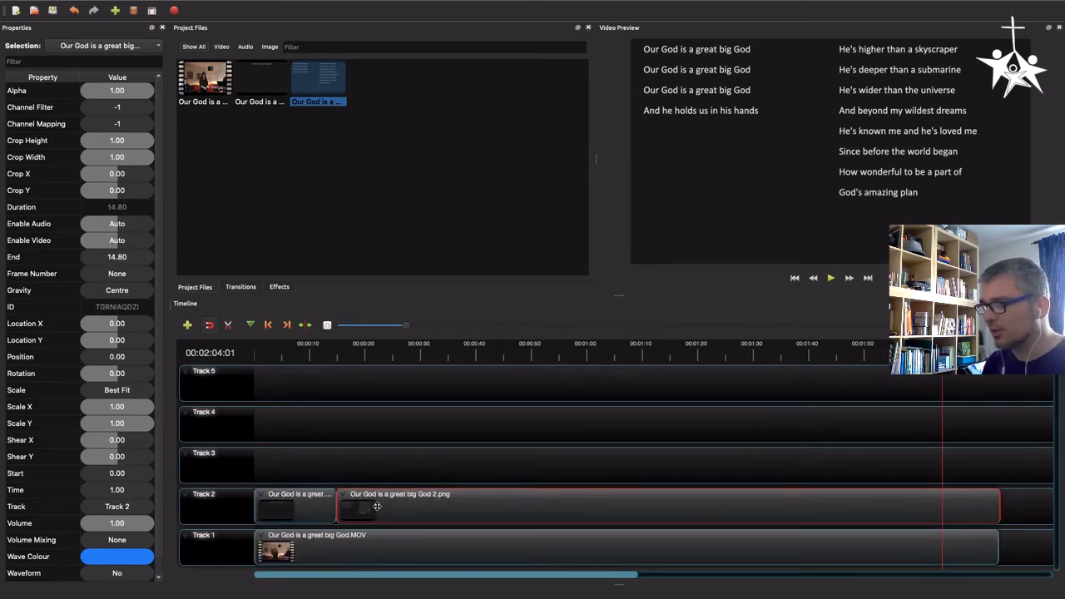
{"action": "left_click", "coordinate": [288, 506]}
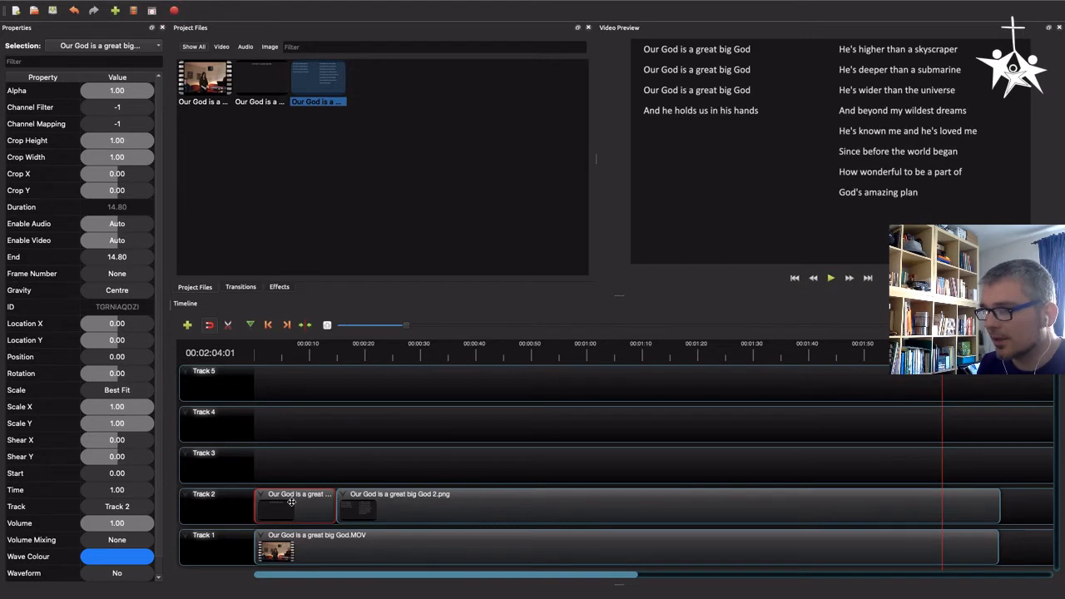
{"action": "right_click", "coordinate": [291, 502]}
{"action": "mouse_move", "coordinate": [364, 357]}
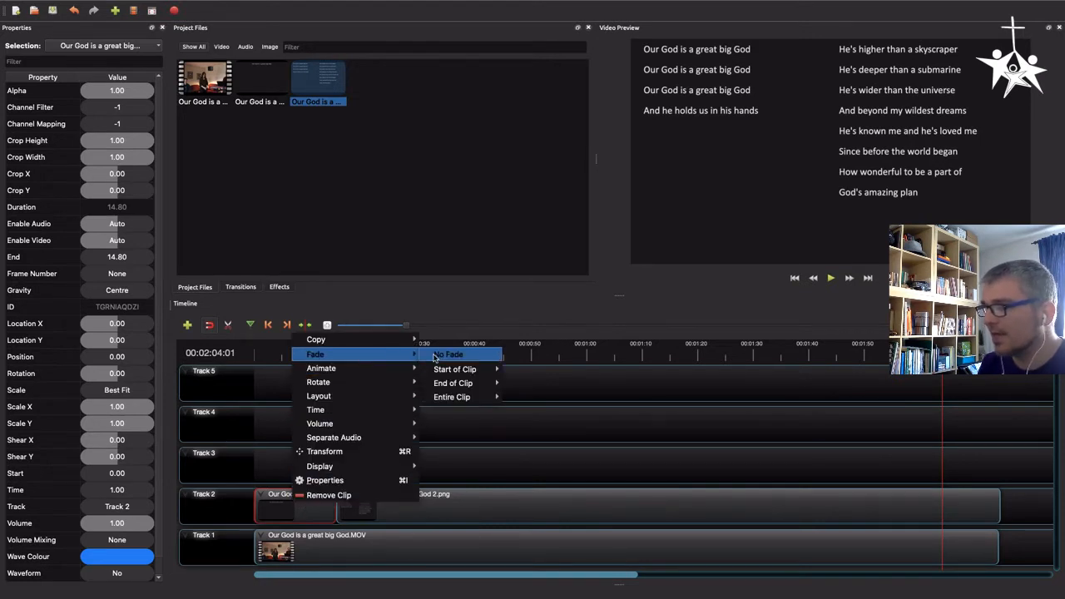
{"action": "mouse_move", "coordinate": [450, 399]}
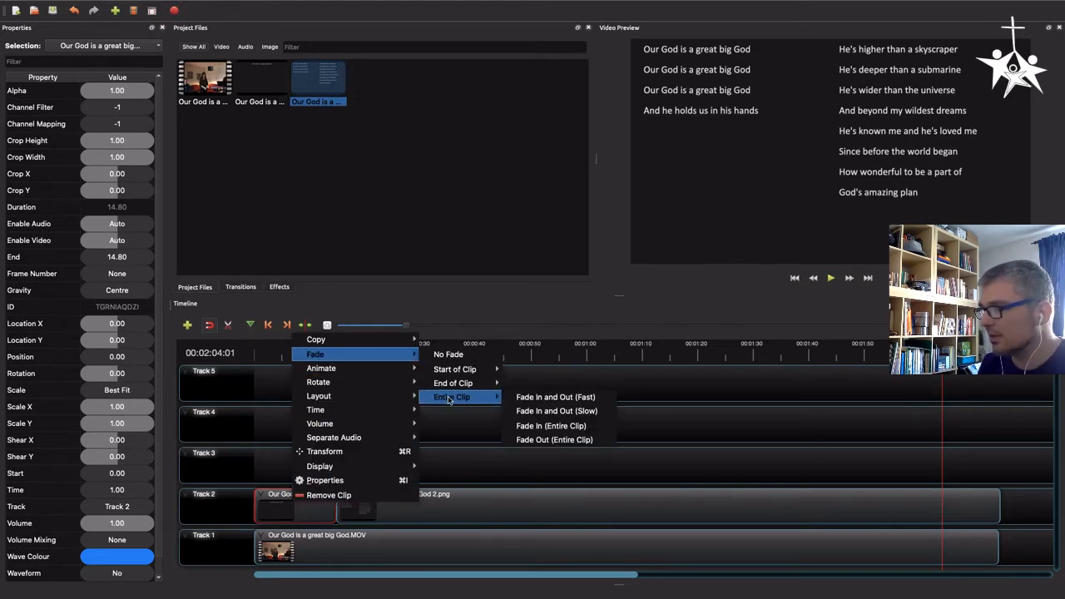
{"action": "left_click", "coordinate": [555, 398]}
Apply a fast fade in and out across the entire second slide image clip
{"action": "right_click", "coordinate": [293, 513]}
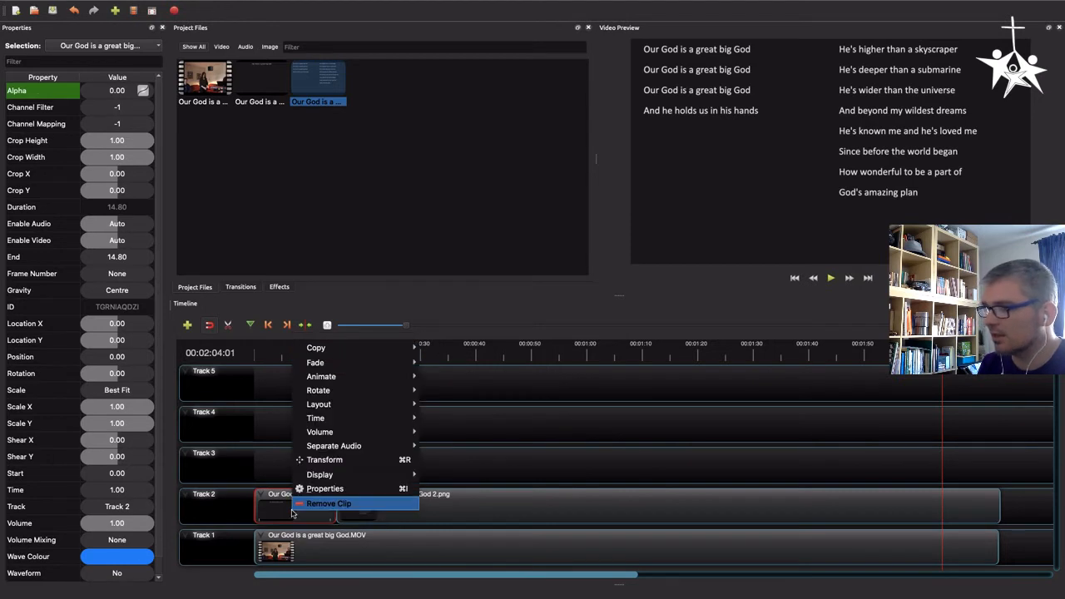
{"action": "right_click", "coordinate": [492, 499]}
{"action": "right_click", "coordinate": [493, 499]}
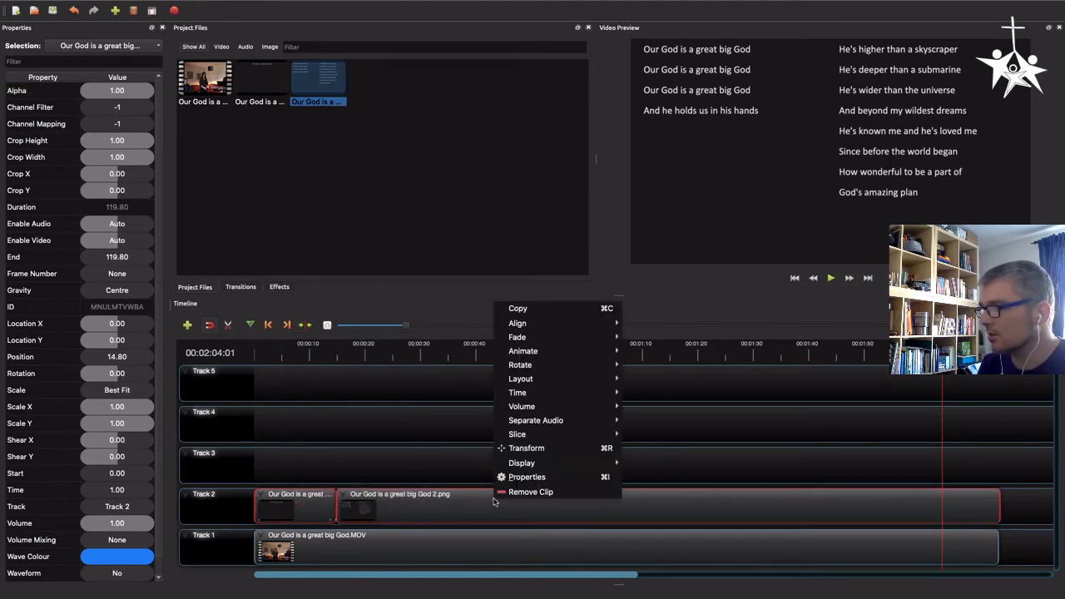
{"action": "left_click", "coordinate": [309, 502]}
{"action": "left_click", "coordinate": [380, 461]}
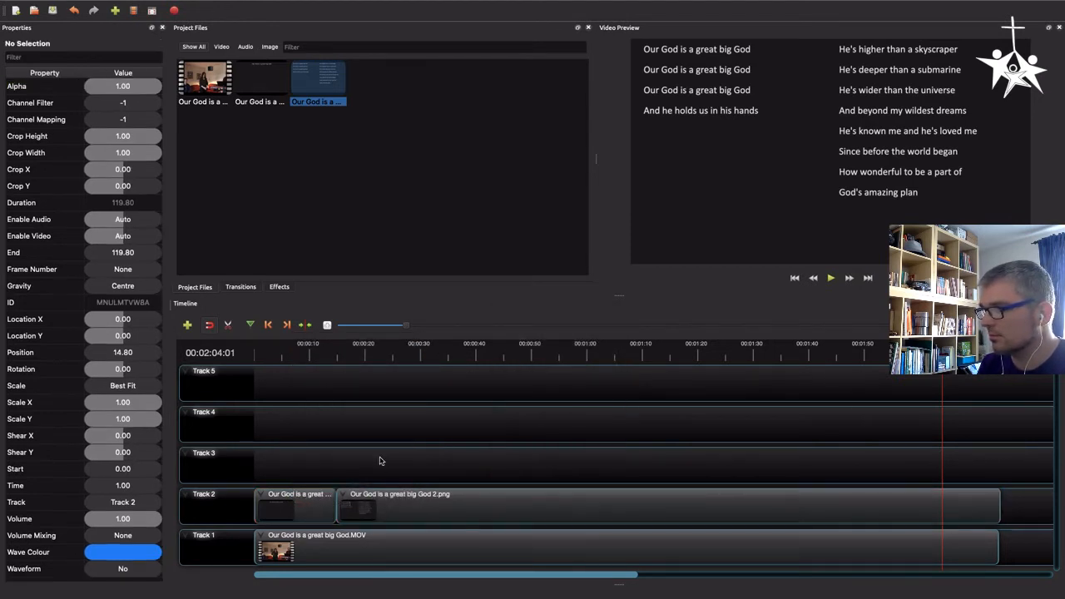
{"action": "right_click", "coordinate": [380, 501]}
{"action": "mouse_move", "coordinate": [441, 346]}
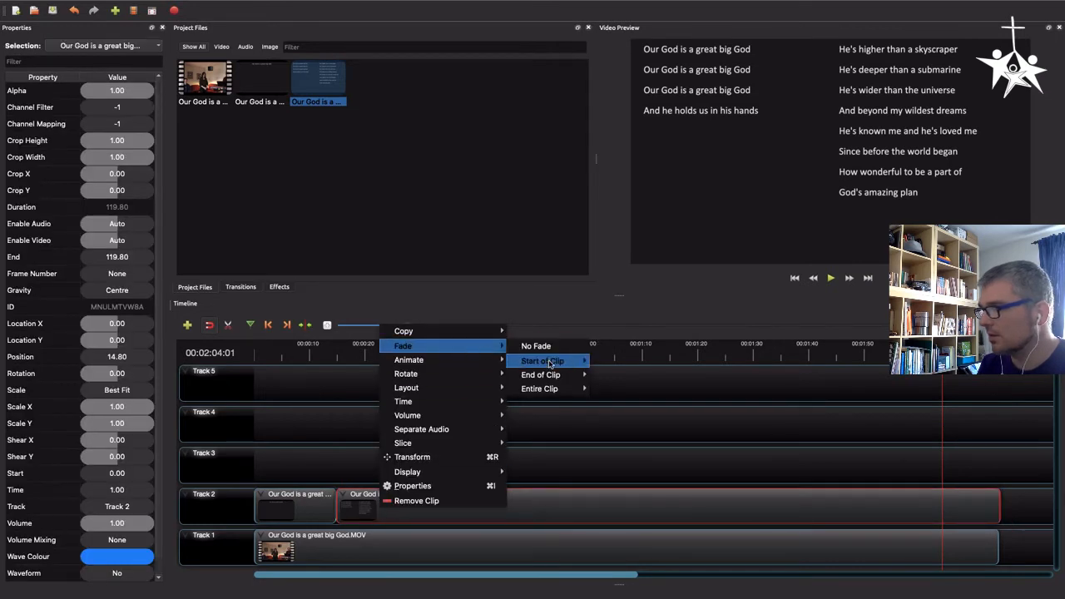
{"action": "mouse_move", "coordinate": [552, 389]}
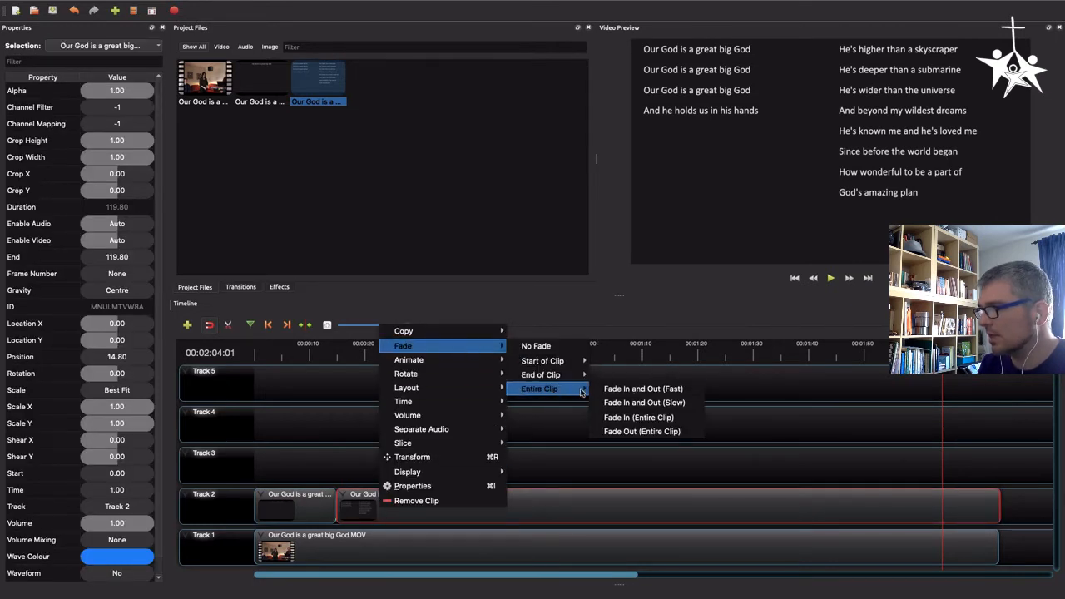
{"action": "left_click", "coordinate": [630, 389]}
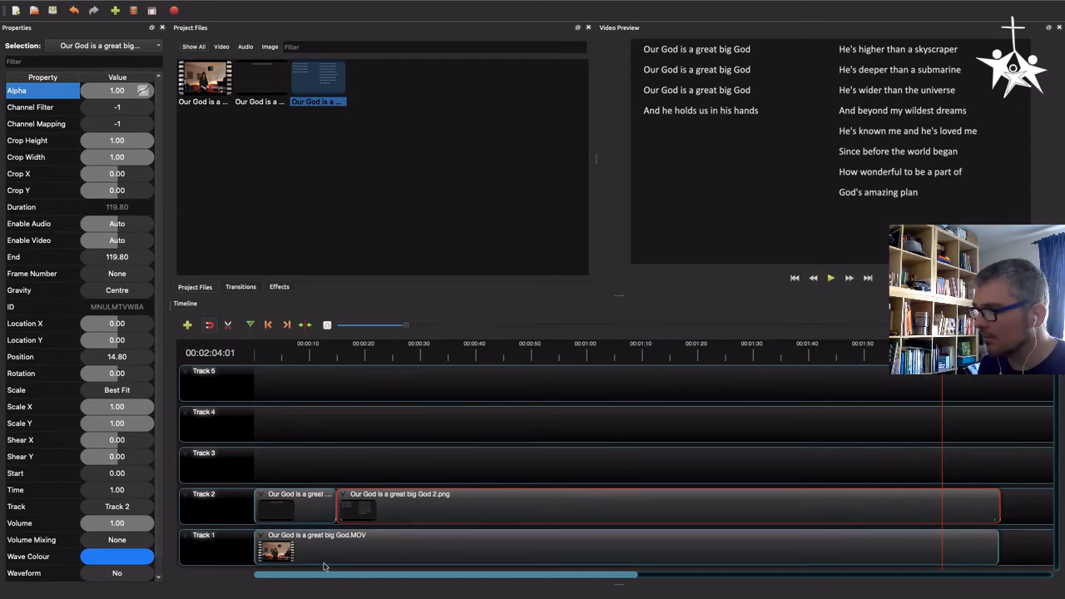
Zoom into the timeline start and scrub the playhead through the first slide's fade-in to preview it
{"action": "left_click", "coordinate": [291, 507]}
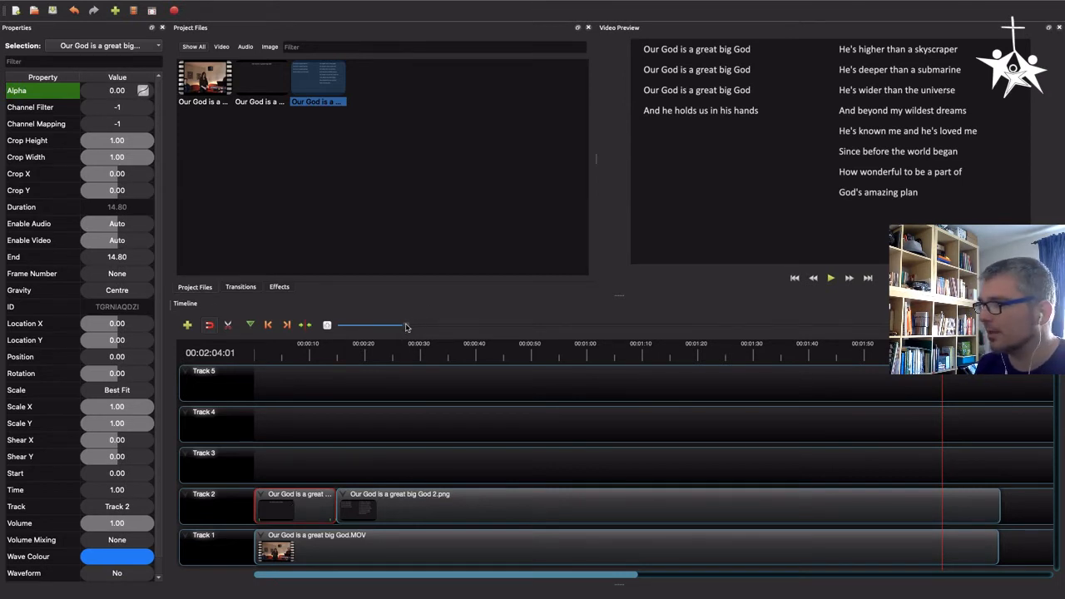
{"action": "left_click_drag", "start_coordinate": [405, 329], "coordinate": [327, 326]}
{"action": "left_click_drag", "start_coordinate": [566, 577], "coordinate": [275, 574]}
{"action": "left_click", "coordinate": [308, 353]}
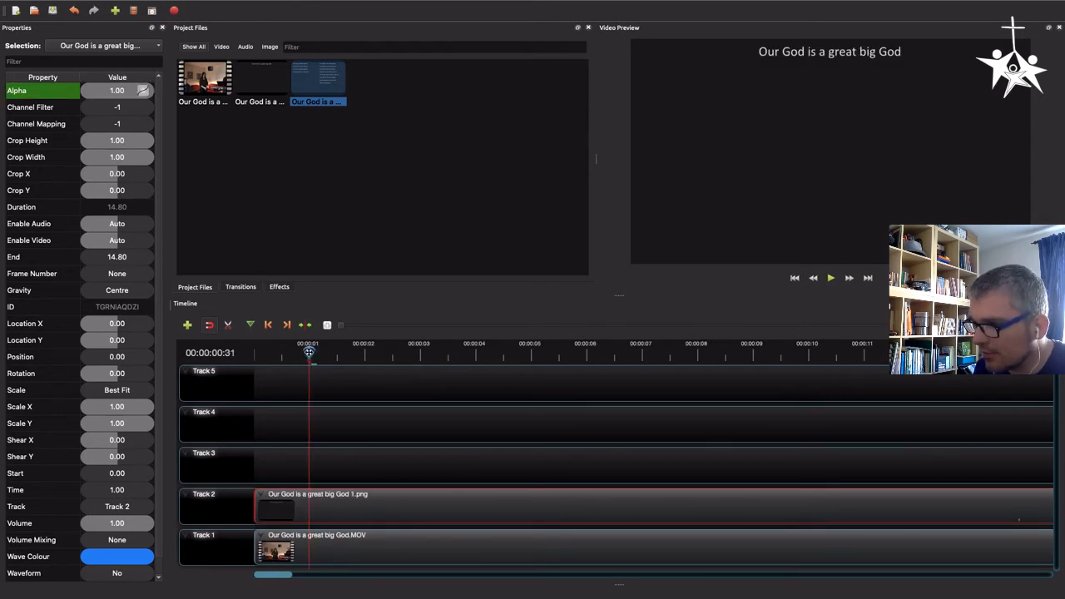
{"action": "left_click_drag", "start_coordinate": [309, 353], "coordinate": [290, 352]}
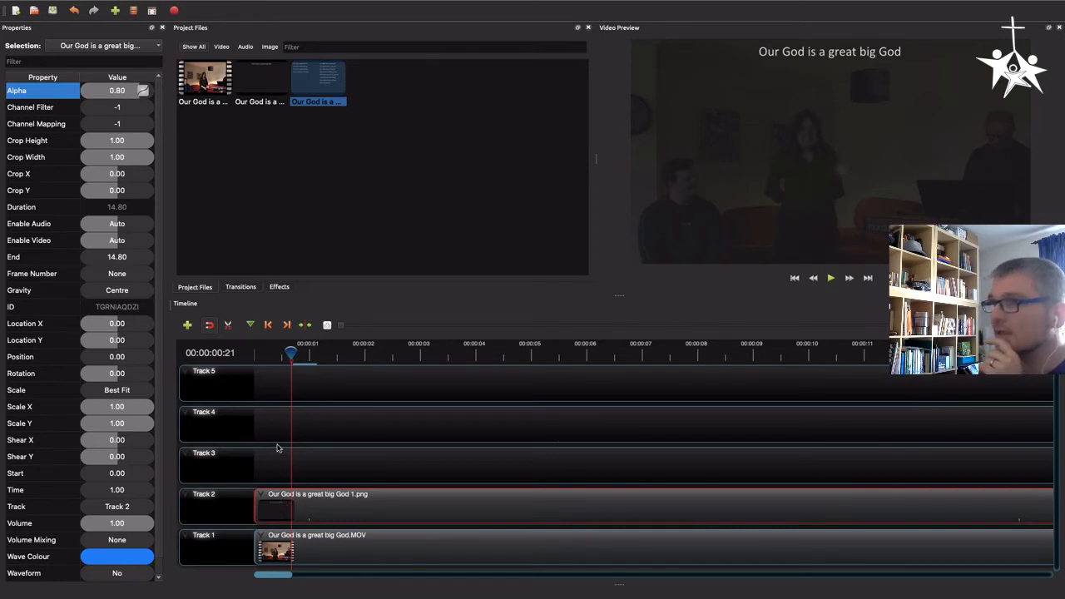
{"action": "mouse_move", "coordinate": [123, 5]}
{"action": "left_click", "coordinate": [208, 6]}
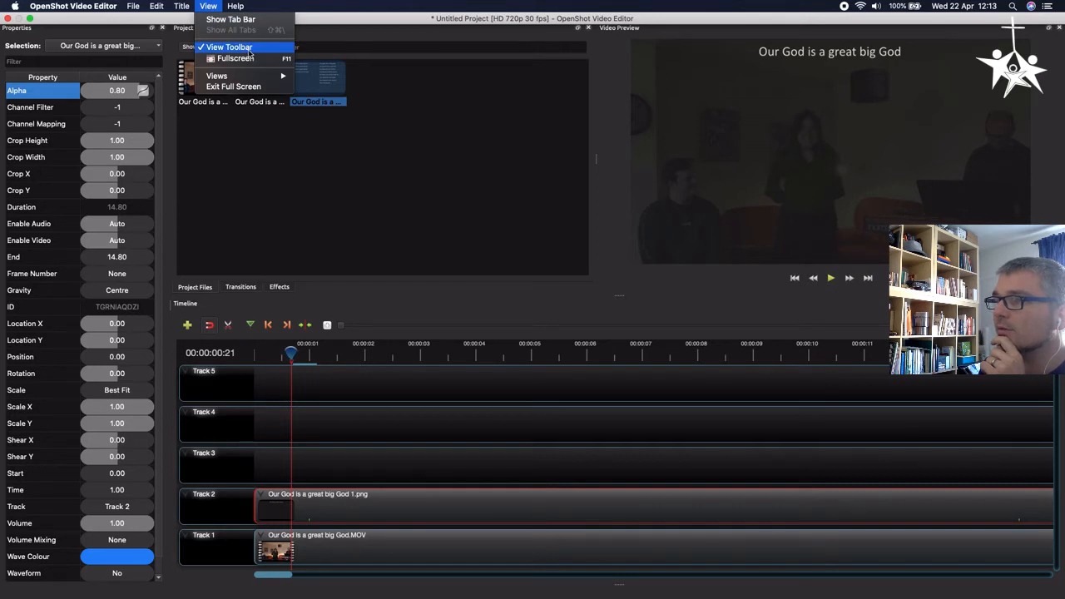
{"action": "left_click", "coordinate": [249, 49]}
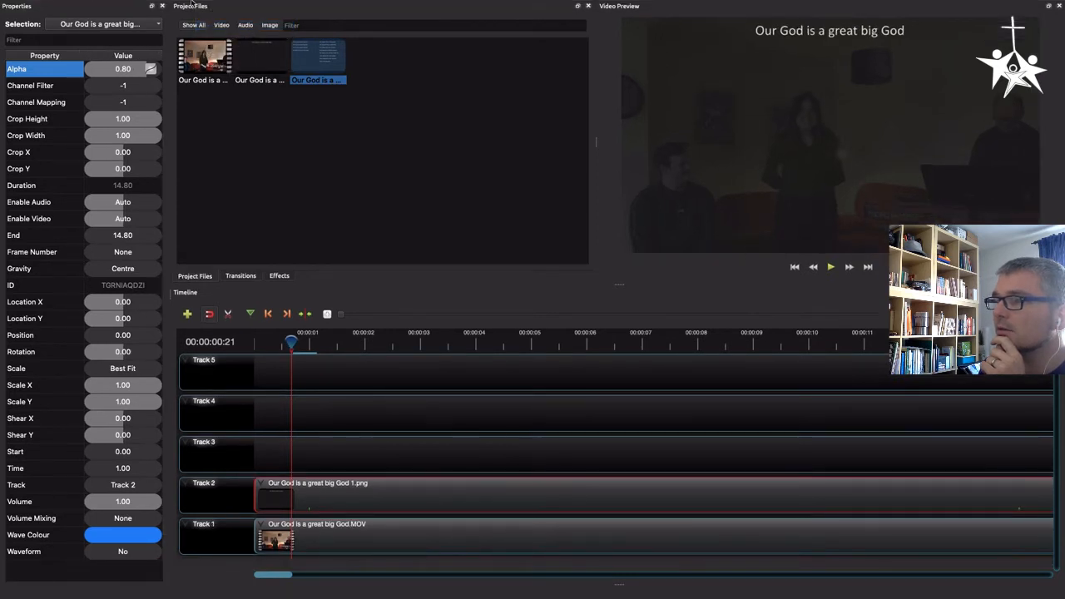
{"action": "left_click", "coordinate": [207, 6]}
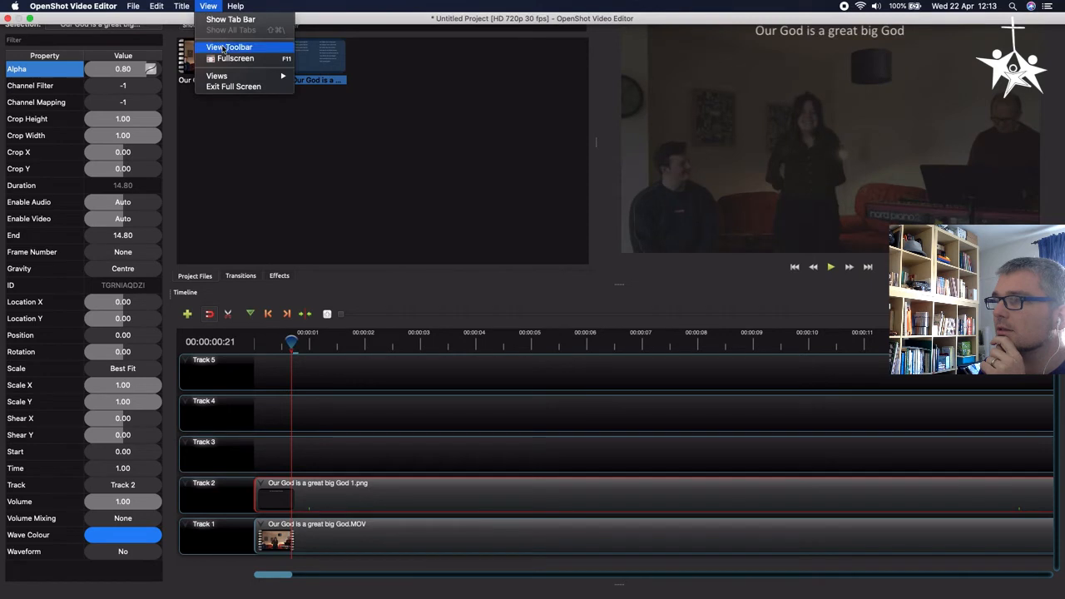
{"action": "left_click", "coordinate": [225, 48]}
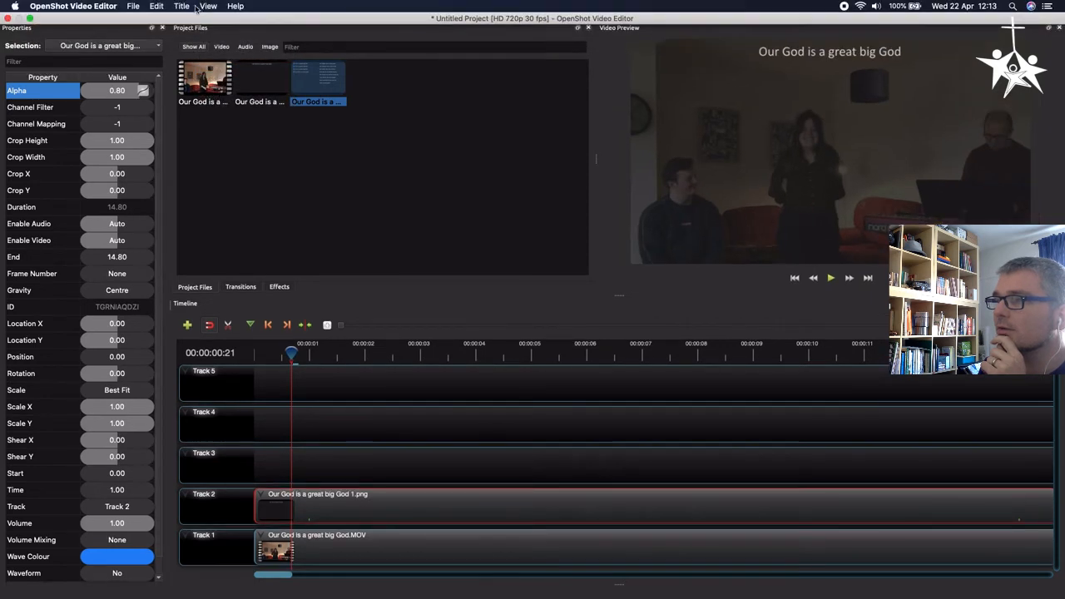
Switch the window layout to Advanced View and enlarge the timeline panel
{"action": "left_click", "coordinate": [209, 6]}
{"action": "mouse_move", "coordinate": [268, 78]}
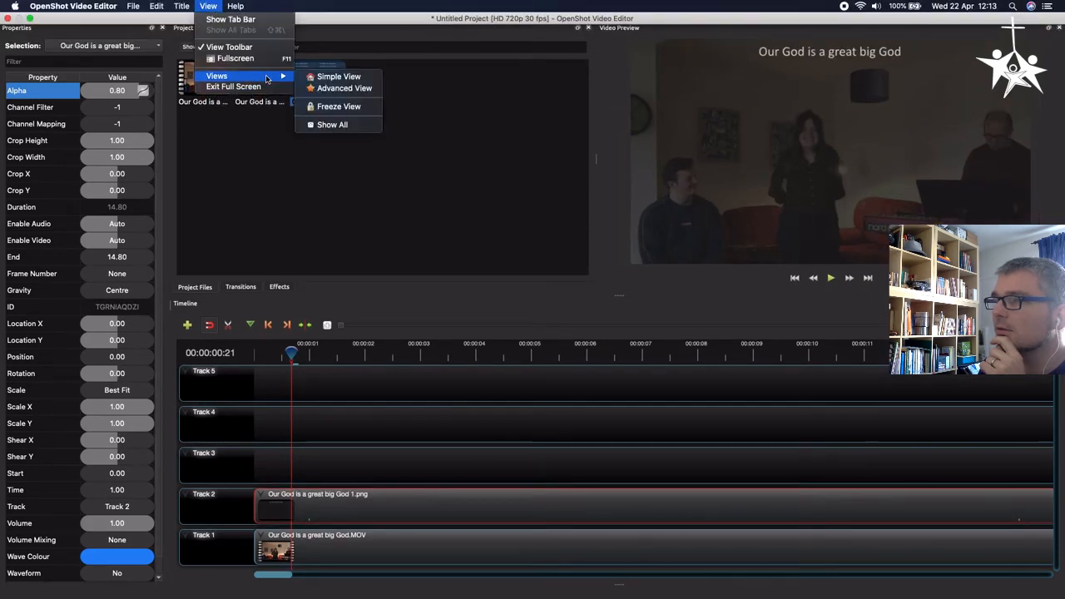
{"action": "left_click", "coordinate": [337, 77]}
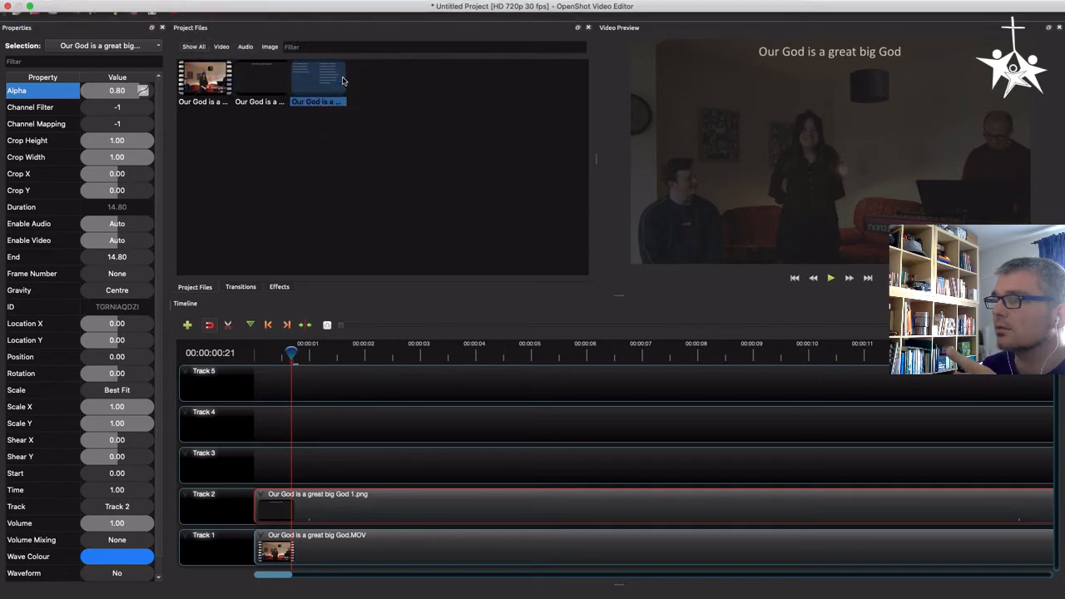
{"action": "mouse_move", "coordinate": [140, 4]}
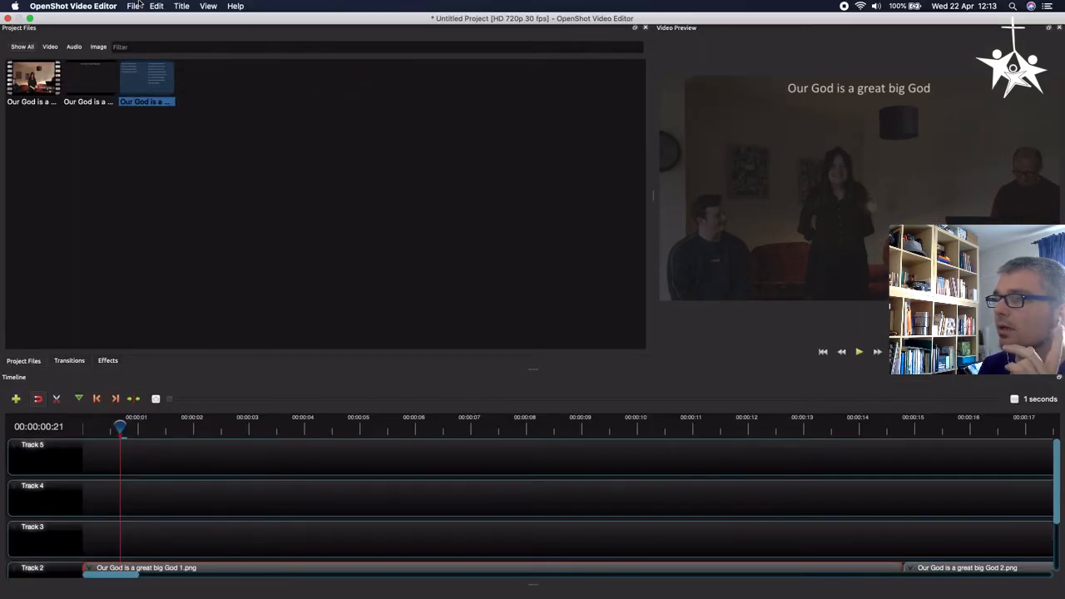
{"action": "left_click", "coordinate": [208, 6]}
{"action": "mouse_move", "coordinate": [270, 80]}
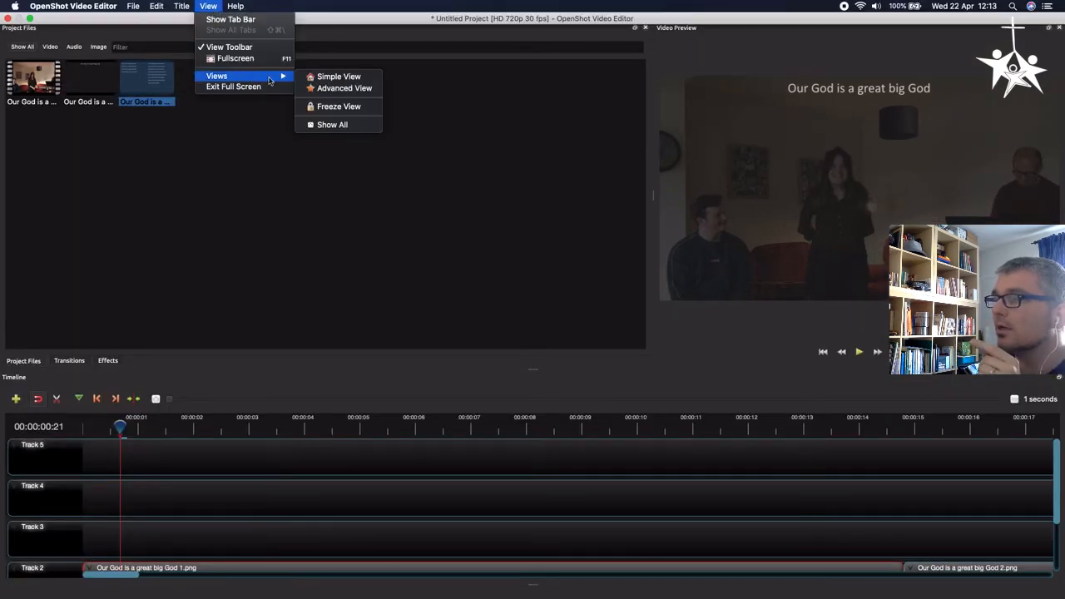
{"action": "left_click", "coordinate": [326, 87]}
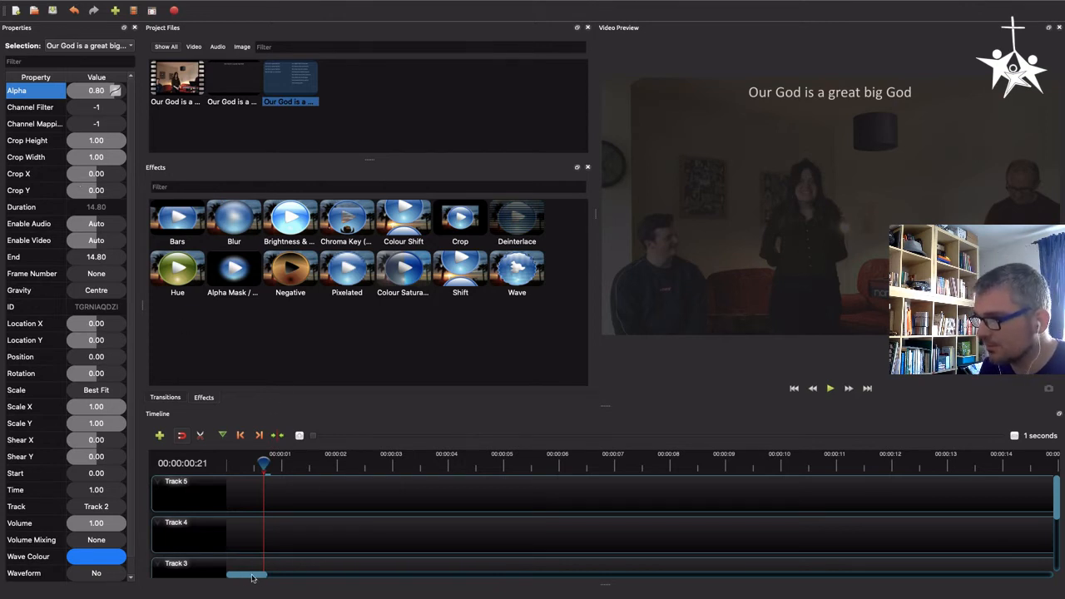
{"action": "scroll", "coordinate": [327, 511], "scroll_direction": "down", "scroll_amount": 5}
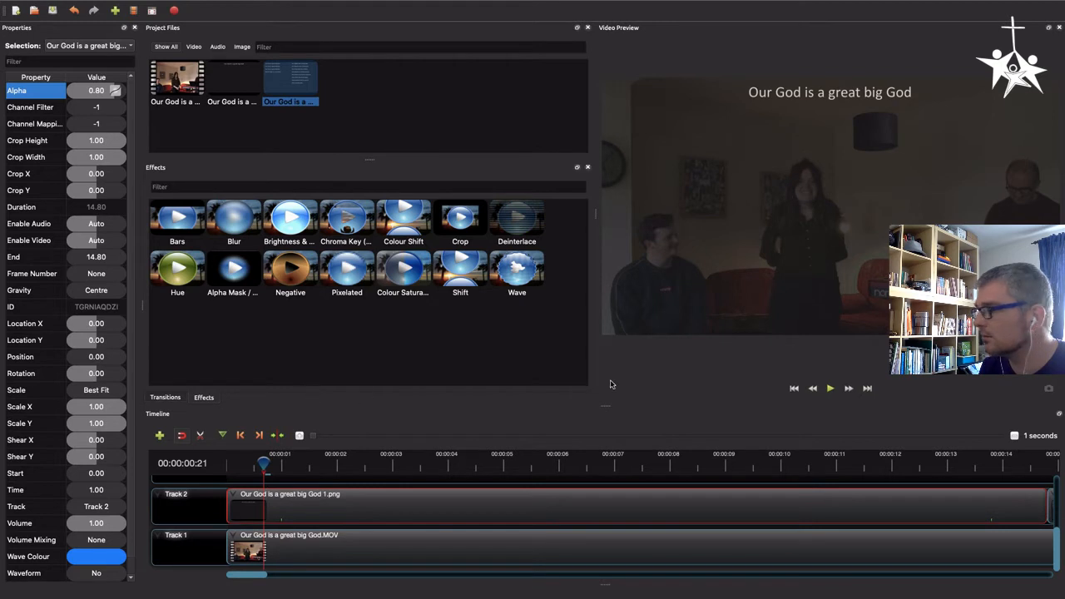
{"action": "left_click_drag", "start_coordinate": [605, 407], "coordinate": [595, 283]}
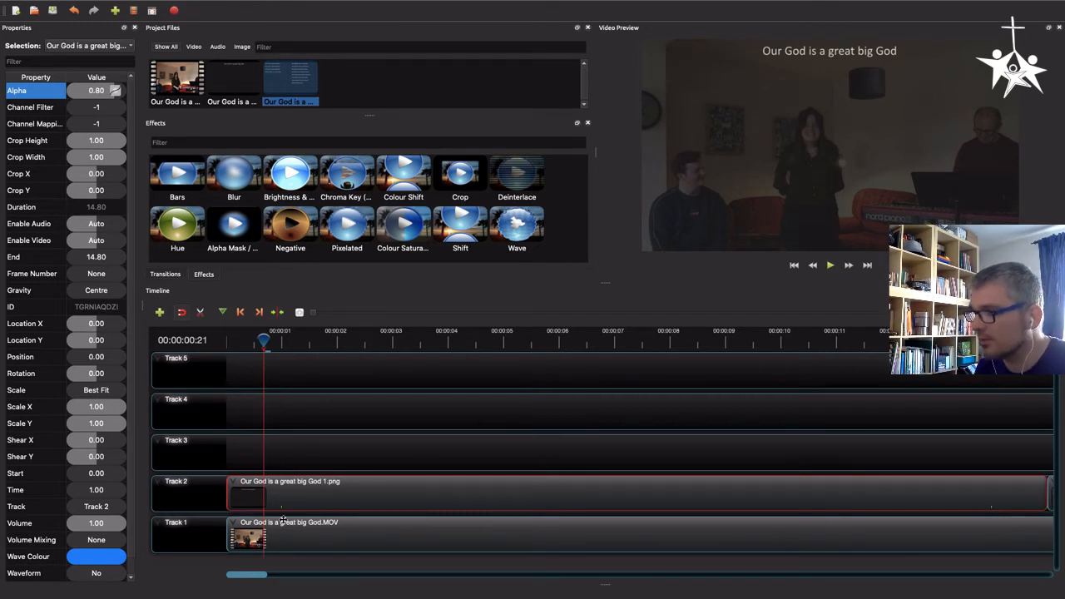
Scrub the playhead across the first second of the timeline to preview the first slide's fade-in
{"action": "left_click", "coordinate": [281, 339]}
{"action": "left_click", "coordinate": [281, 341]}
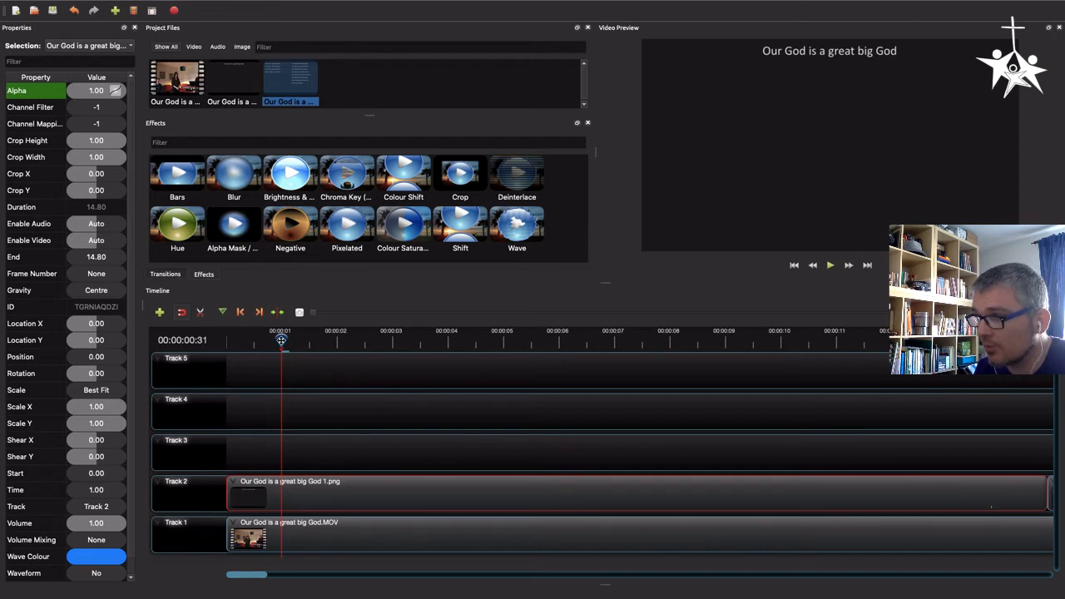
{"action": "mouse_move", "coordinate": [281, 342]}
{"action": "left_mouse_down"}
{"action": "mouse_move", "coordinate": [216, 346]}
{"action": "mouse_move", "coordinate": [283, 351]}
{"action": "left_mouse_up"}
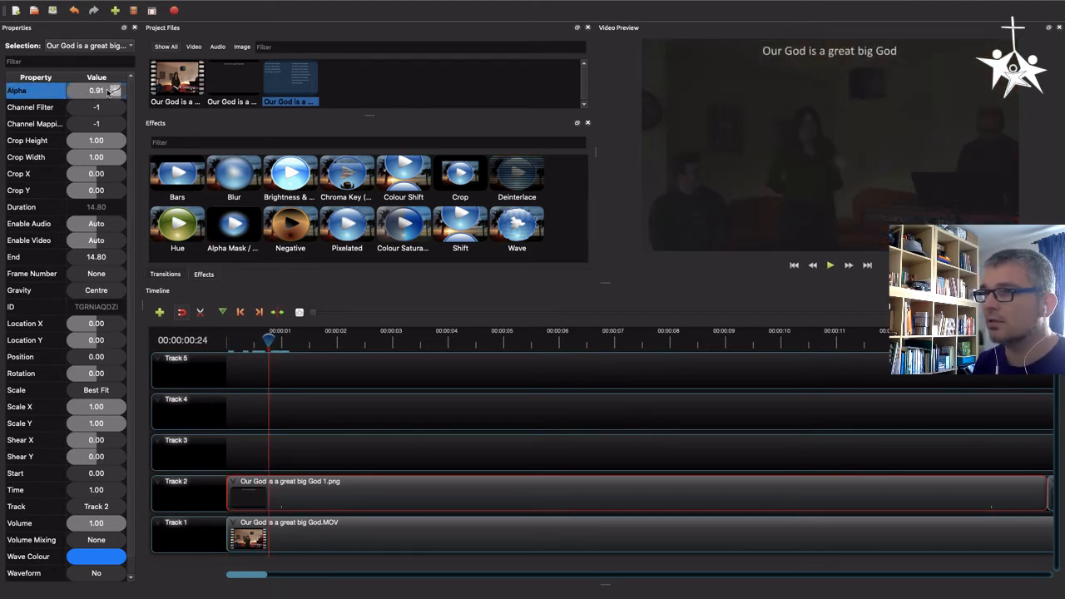
{"action": "left_click", "coordinate": [260, 339]}
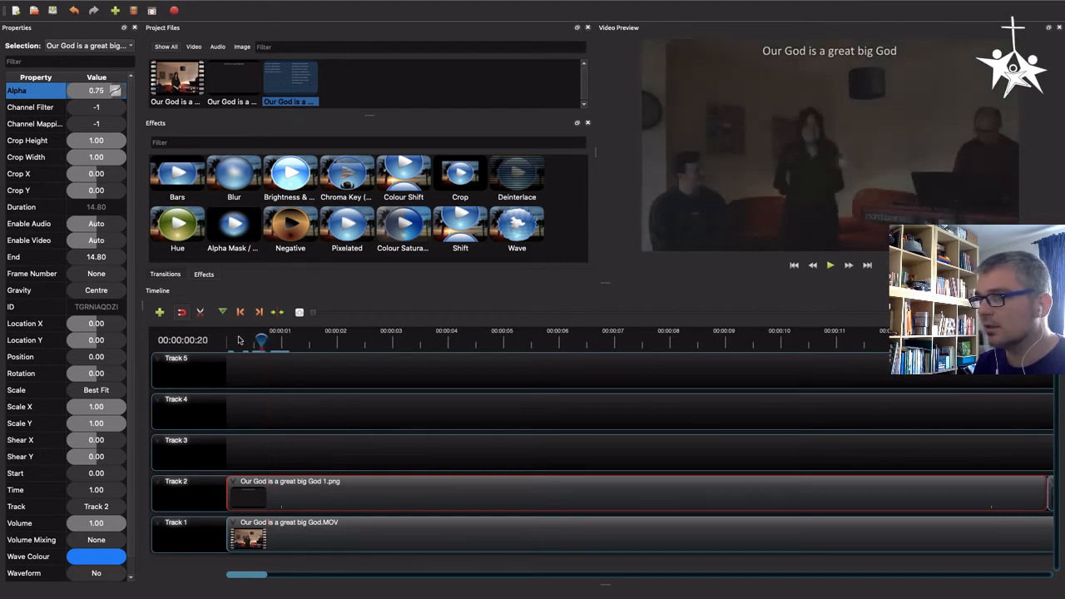
{"action": "left_click_drag", "start_coordinate": [238, 339], "coordinate": [220, 340]}
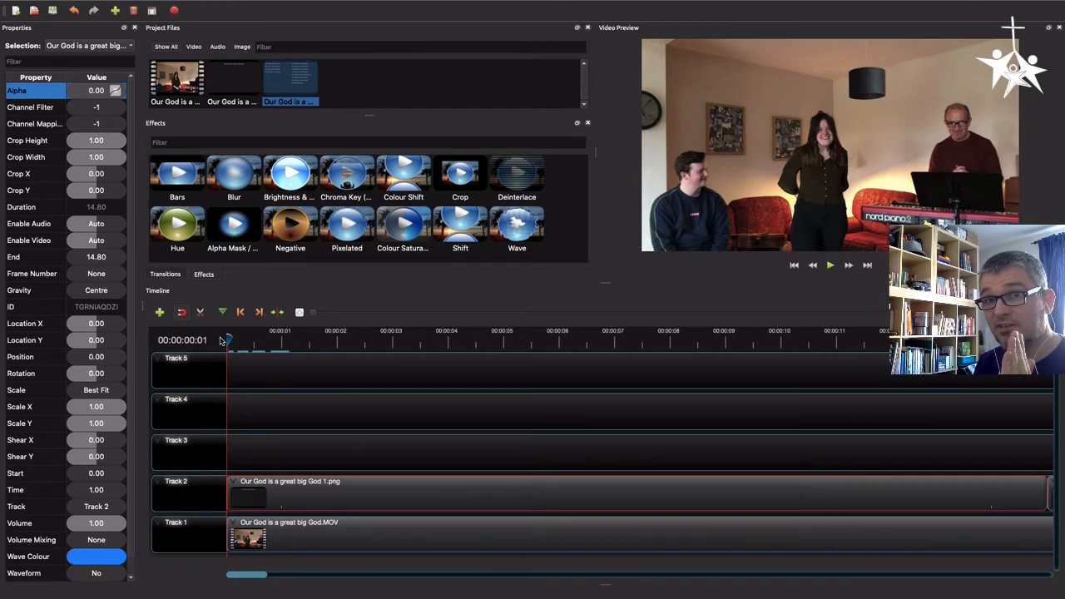
{"action": "left_click_drag", "start_coordinate": [227, 339], "coordinate": [281, 349]}
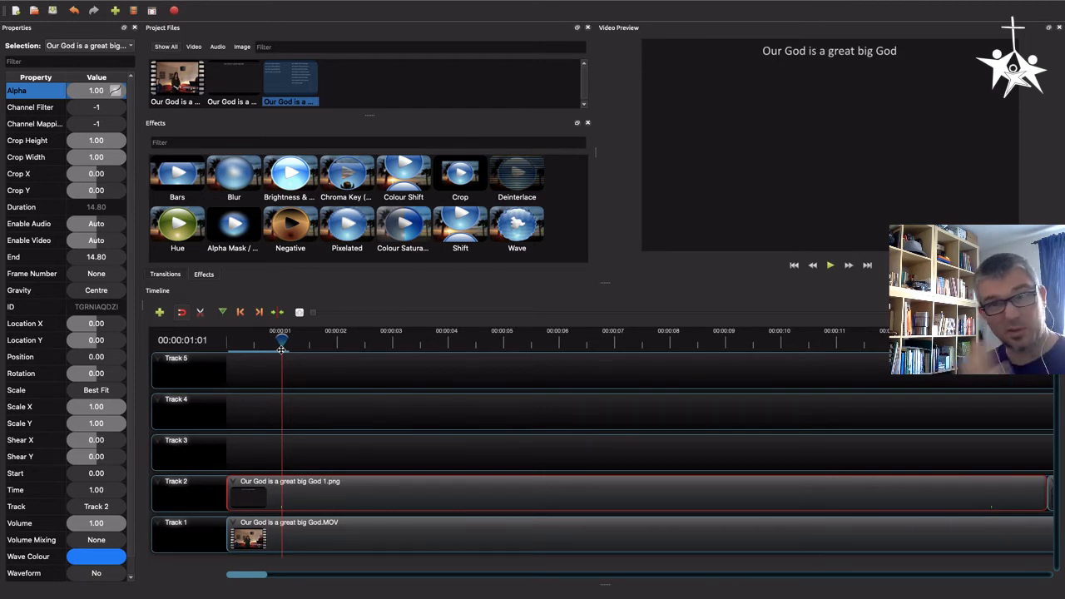
{"action": "left_click_drag", "start_coordinate": [281, 349], "coordinate": [282, 342]}
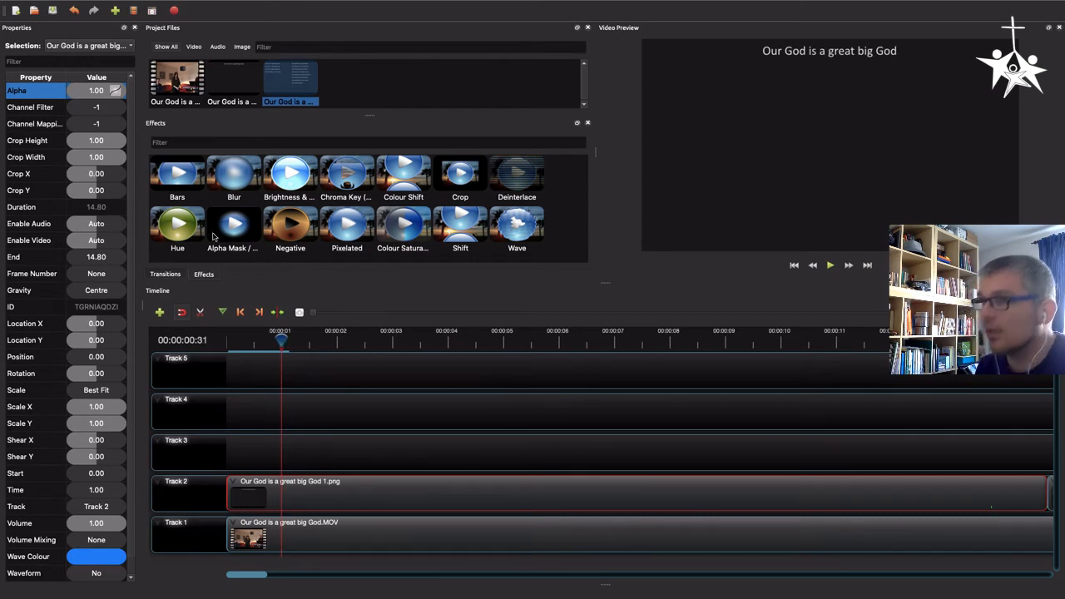
Set the first slide clip's alpha to 0.5 at the playhead position near the start of the timeline
{"action": "double_click", "coordinate": [98, 92]}
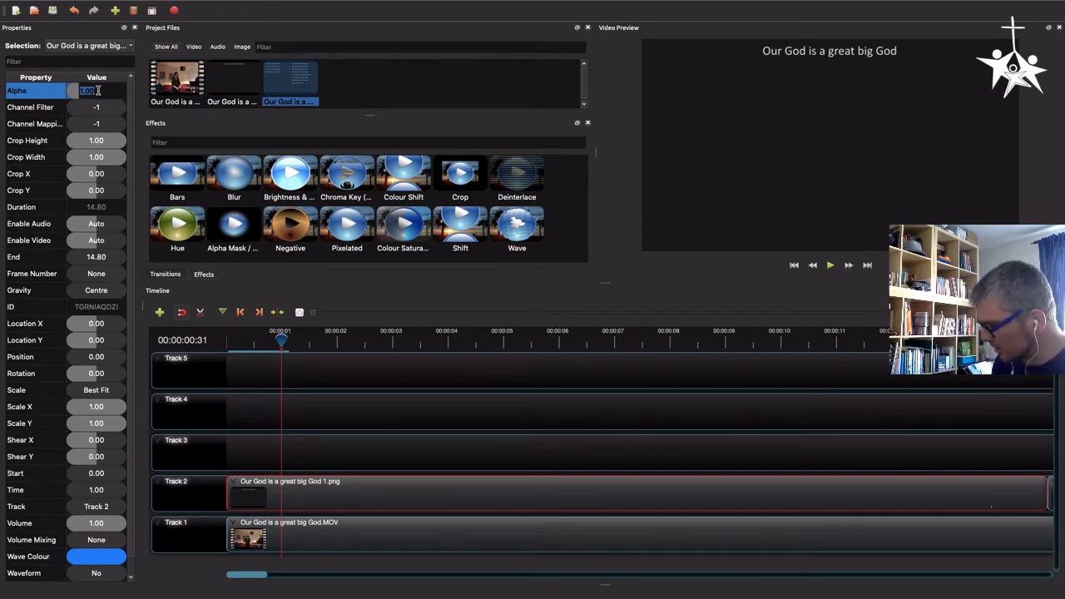
{"action": "key", "text": "BackSpace"}
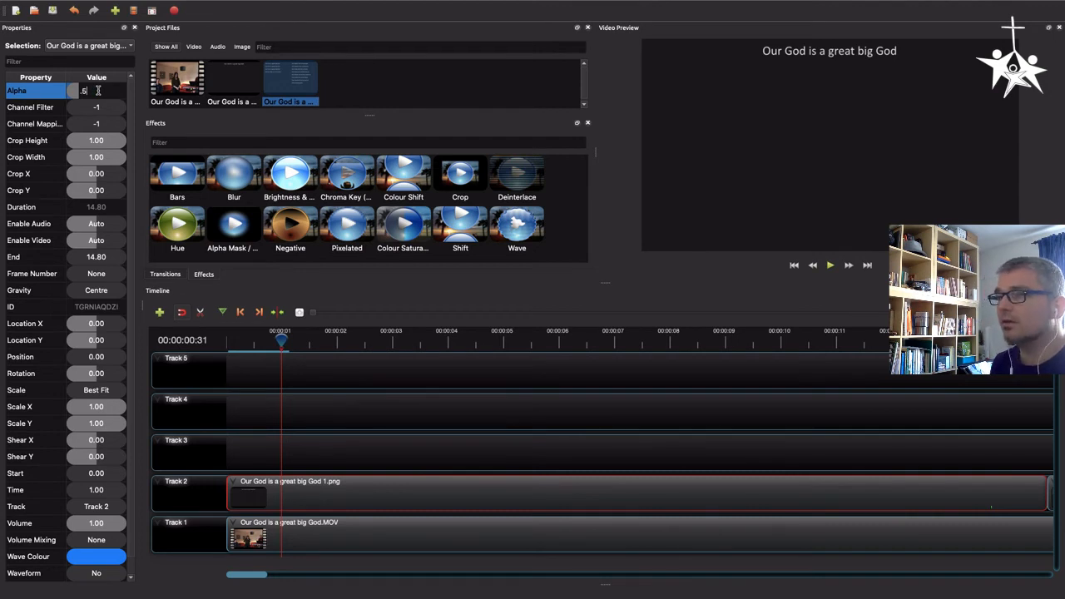
{"action": "type", "text": ".5"}
{"action": "key", "text": "Return"}
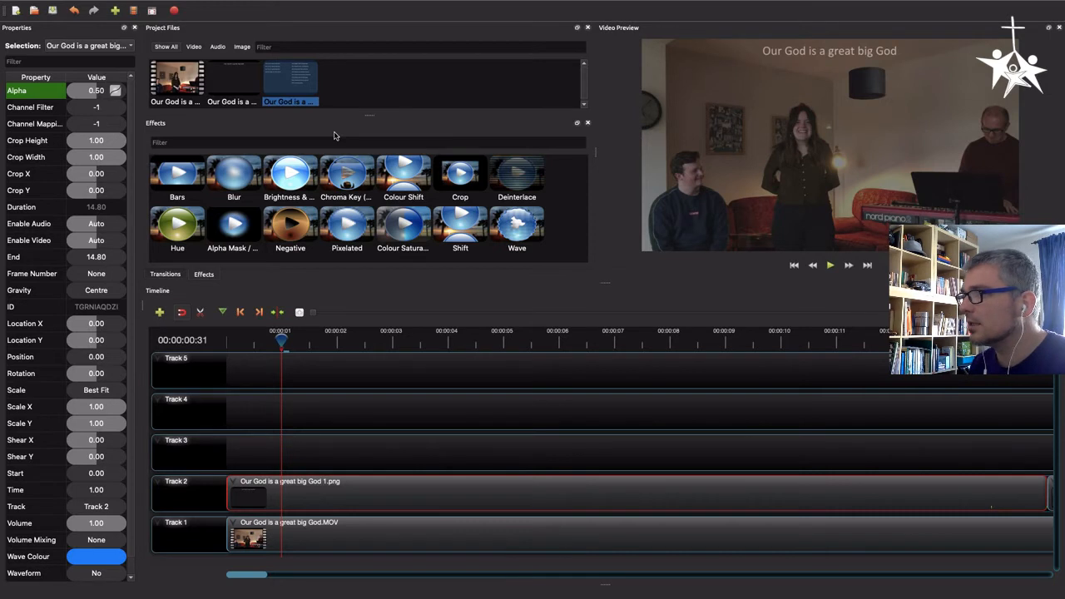
Move the playhead to about 00:00:13:25, near the first slide's end, and set that clip's alpha to 0.5 there
{"action": "left_click", "coordinate": [273, 339]}
{"action": "left_click_drag", "start_coordinate": [273, 338], "coordinate": [307, 341]}
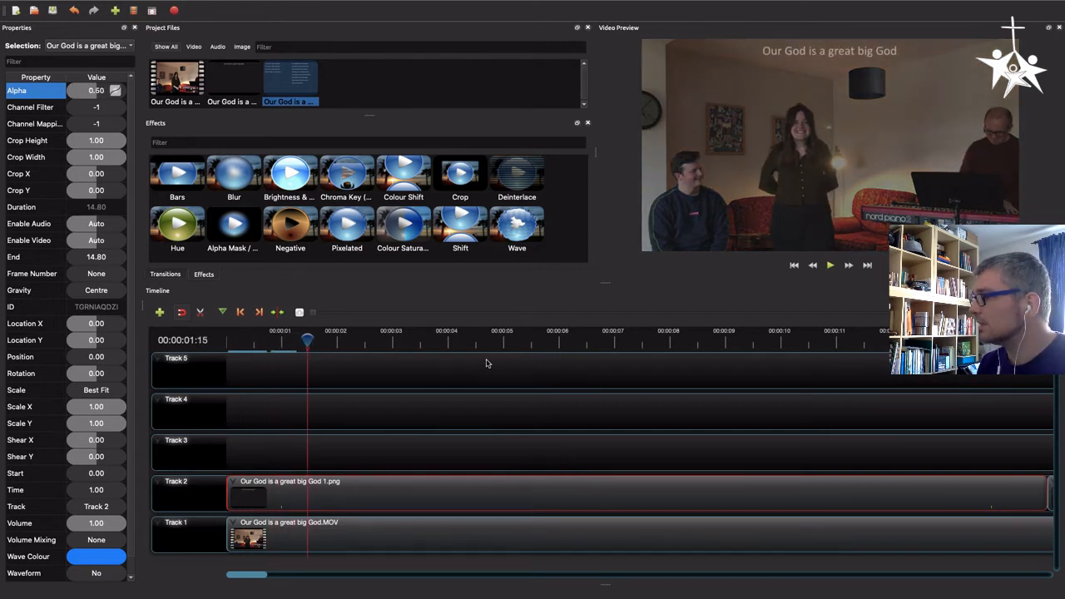
{"action": "left_click", "coordinate": [523, 333]}
{"action": "left_click_drag", "start_coordinate": [523, 334], "coordinate": [552, 341]}
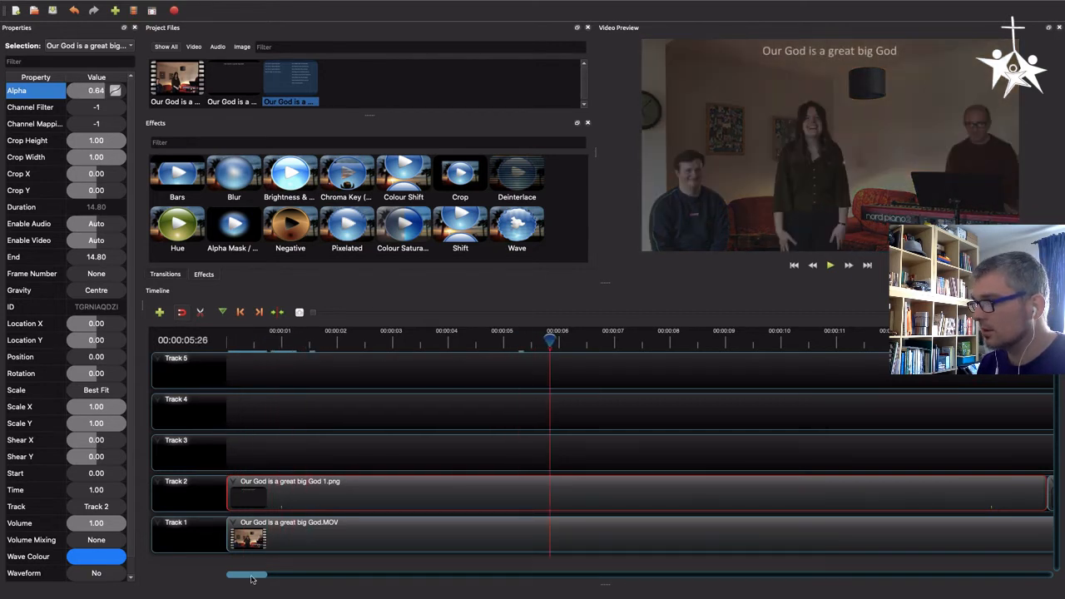
{"action": "left_click_drag", "start_coordinate": [256, 576], "coordinate": [282, 576]}
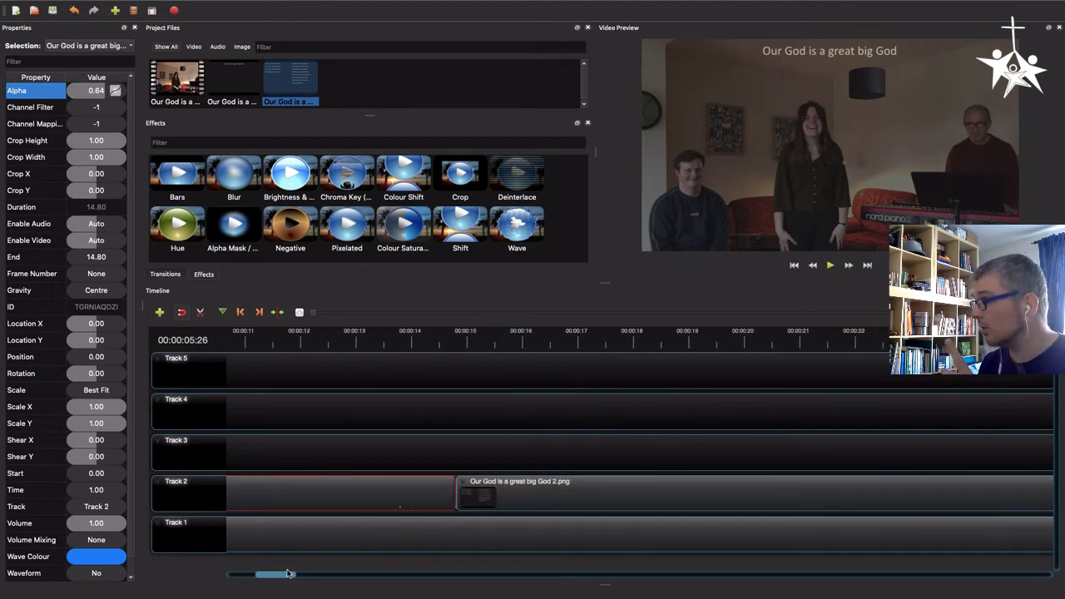
{"action": "left_click", "coordinate": [367, 341]}
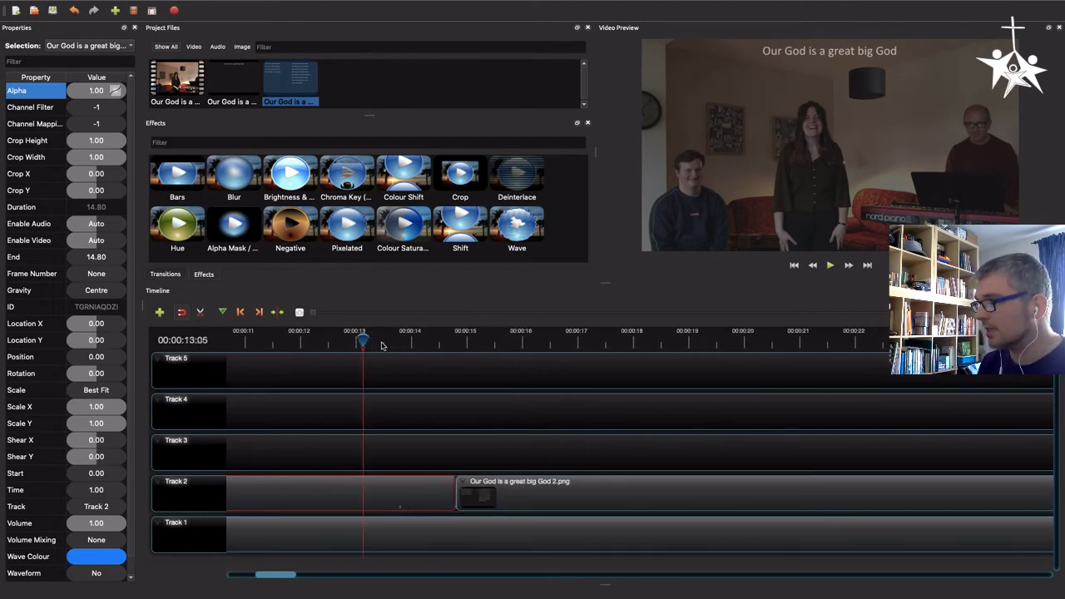
{"action": "left_click_drag", "start_coordinate": [383, 333], "coordinate": [401, 339]}
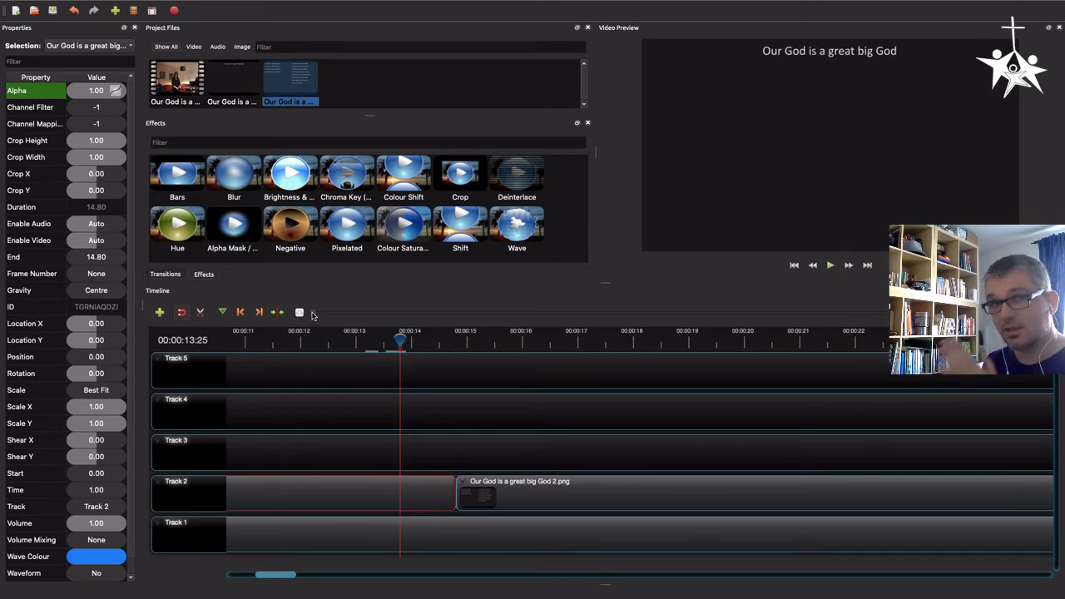
{"action": "left_click", "coordinate": [410, 342]}
{"action": "left_click_drag", "start_coordinate": [412, 344], "coordinate": [415, 342]}
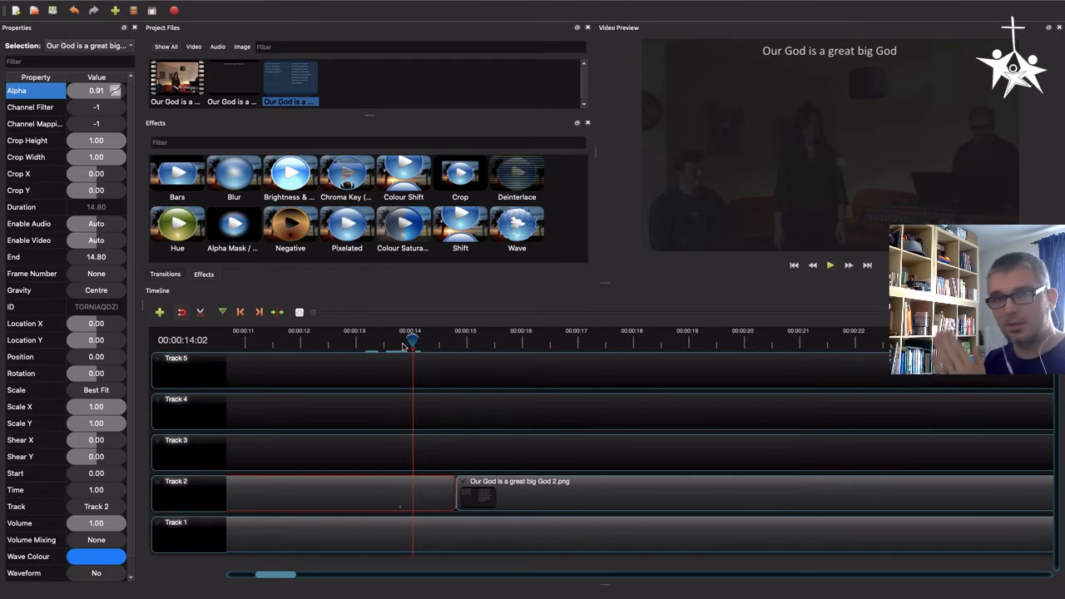
{"action": "left_click_drag", "start_coordinate": [413, 337], "coordinate": [400, 338]}
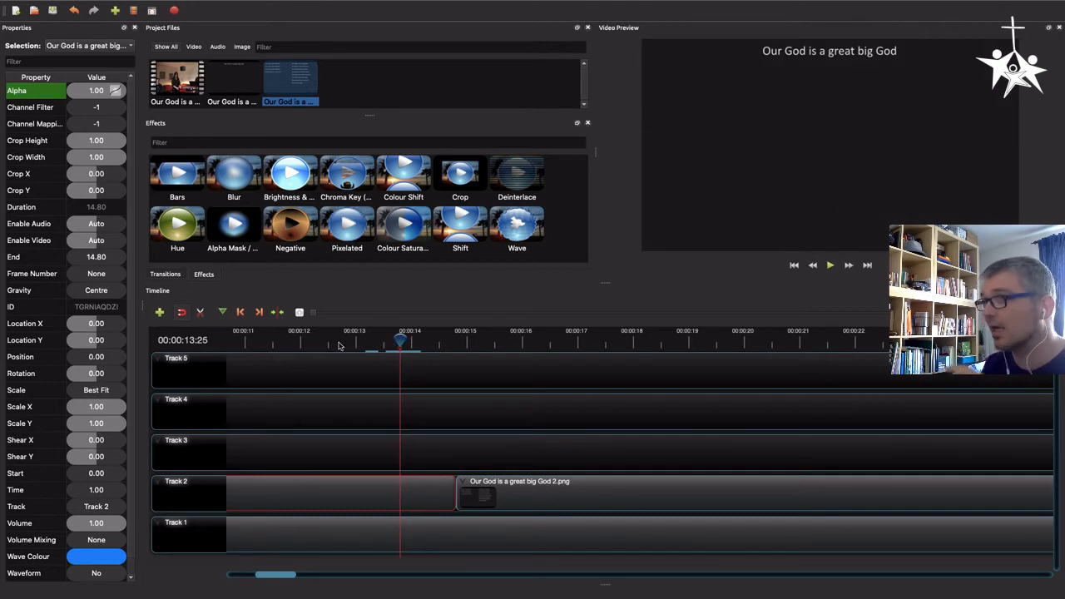
{"action": "double_click", "coordinate": [94, 93]}
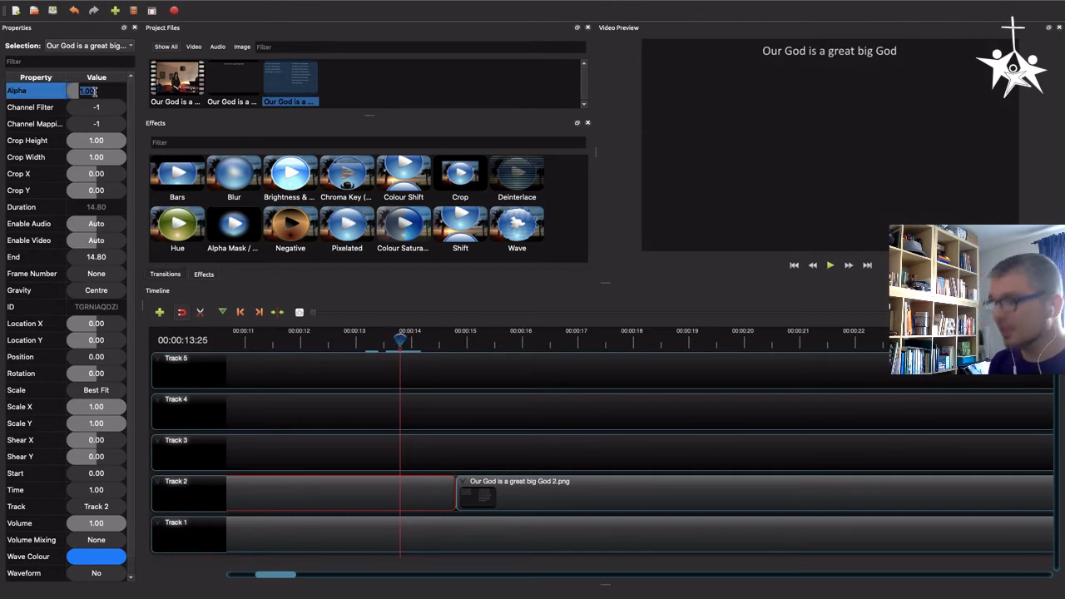
{"action": "type", "text": "0.5"}
{"action": "key", "text": "Return"}
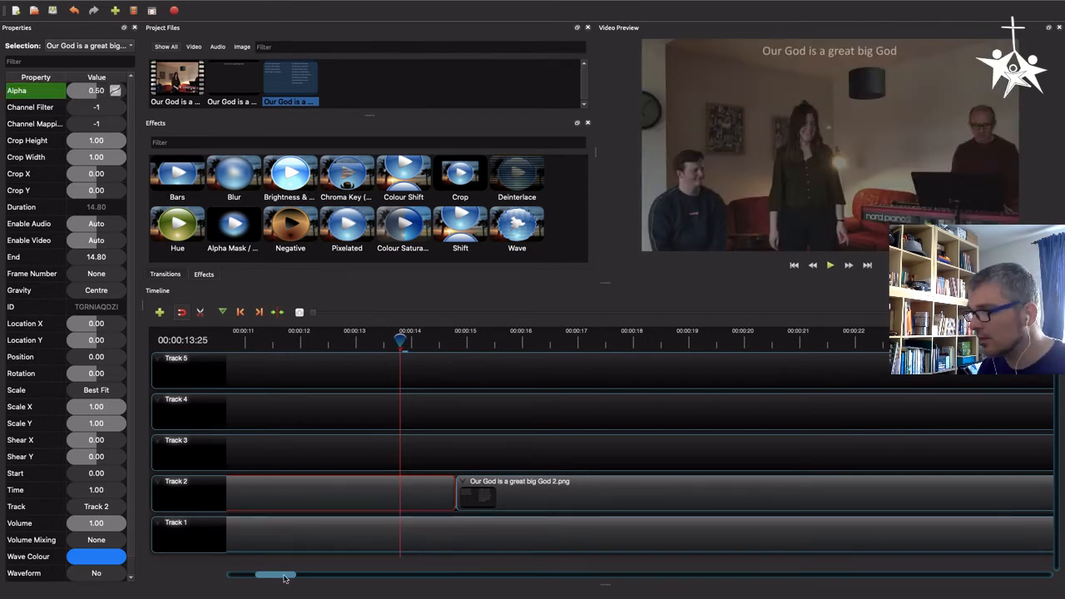
Play the project from the beginning to preview the slide fades over the video, then pause
{"action": "left_click_drag", "start_coordinate": [275, 575], "coordinate": [213, 576]}
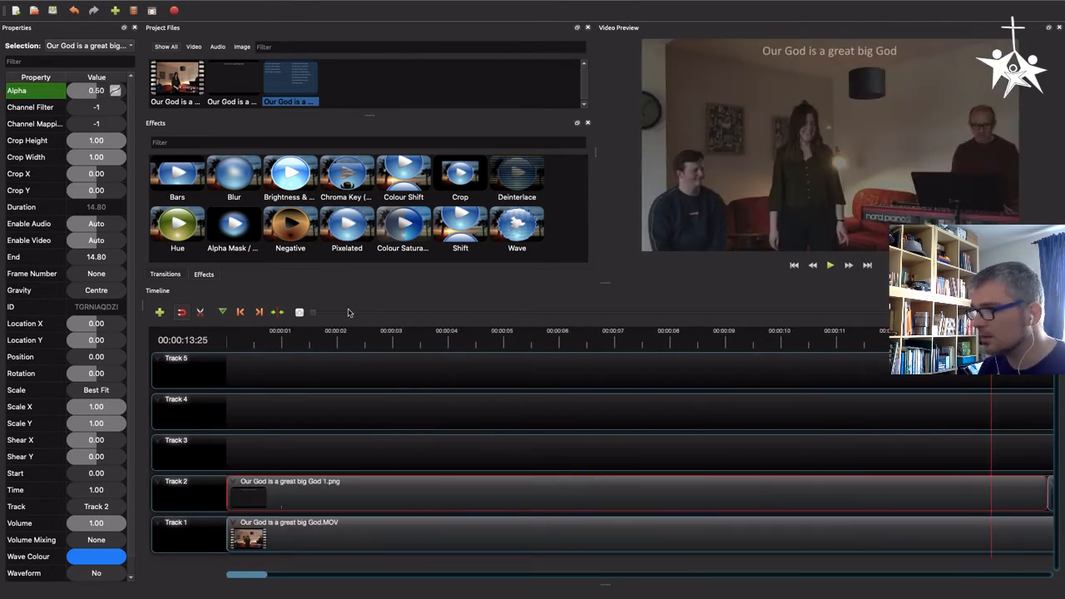
{"action": "left_click", "coordinate": [388, 316]}
{"action": "left_click", "coordinate": [387, 316]}
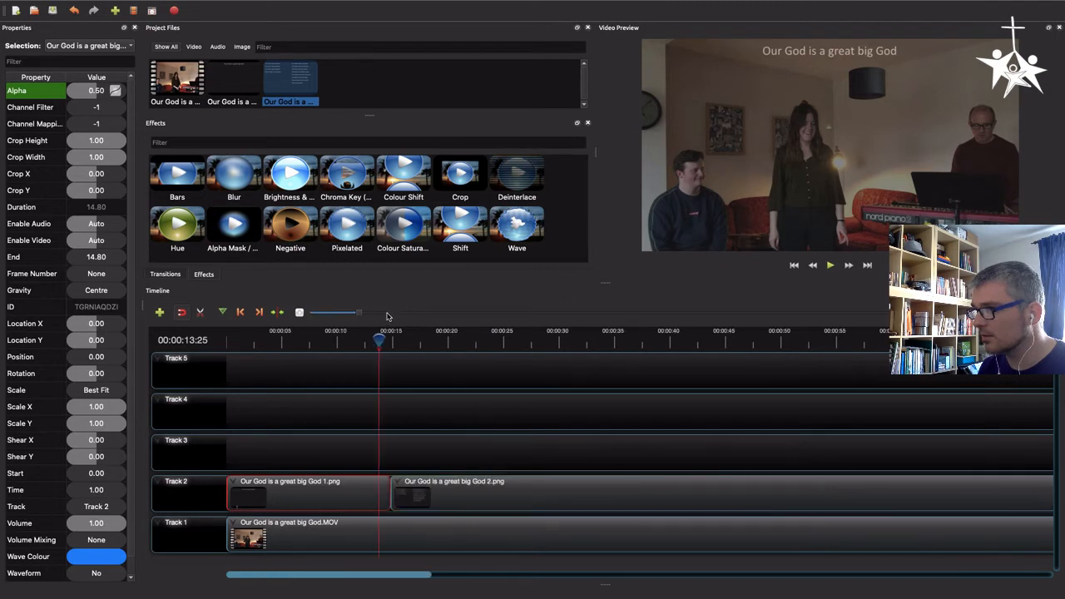
{"action": "left_click", "coordinate": [388, 316]}
{"action": "left_click_drag", "start_coordinate": [301, 337], "coordinate": [232, 340]}
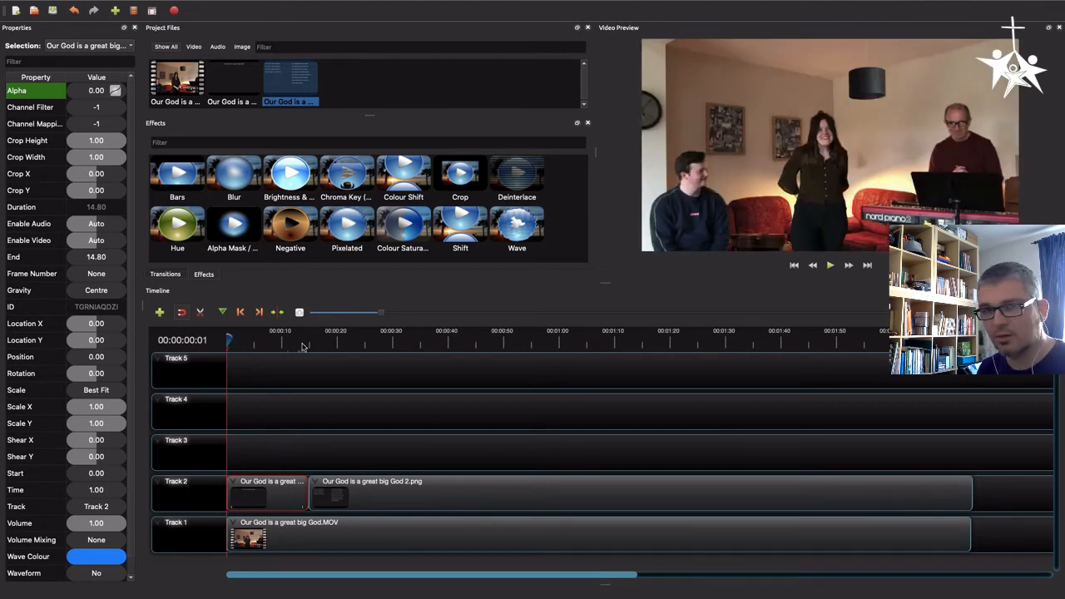
{"action": "key", "text": "space"}
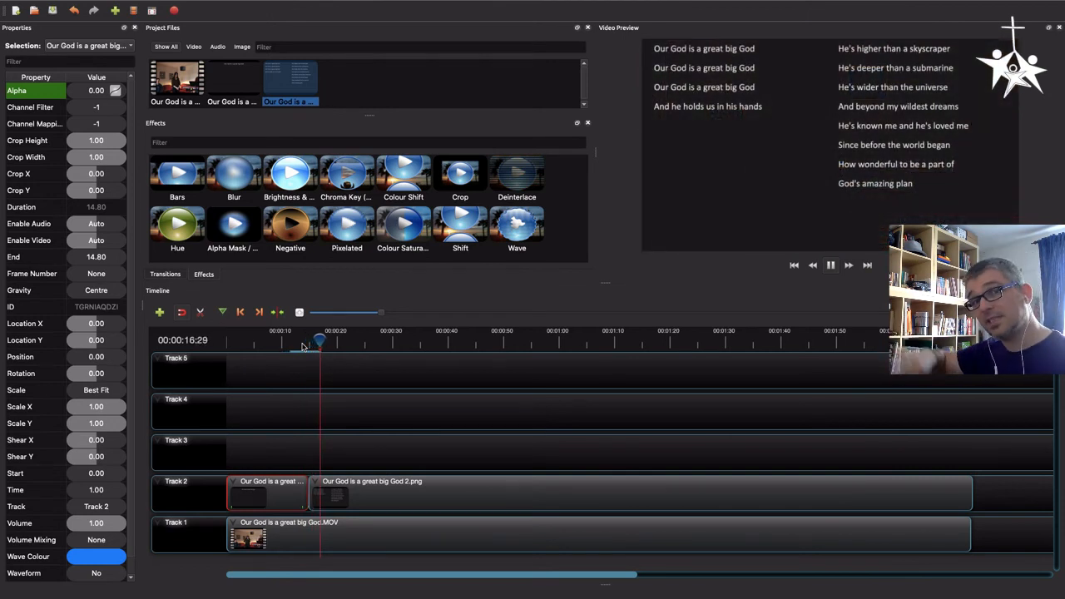
{"action": "left_click", "coordinate": [830, 265]}
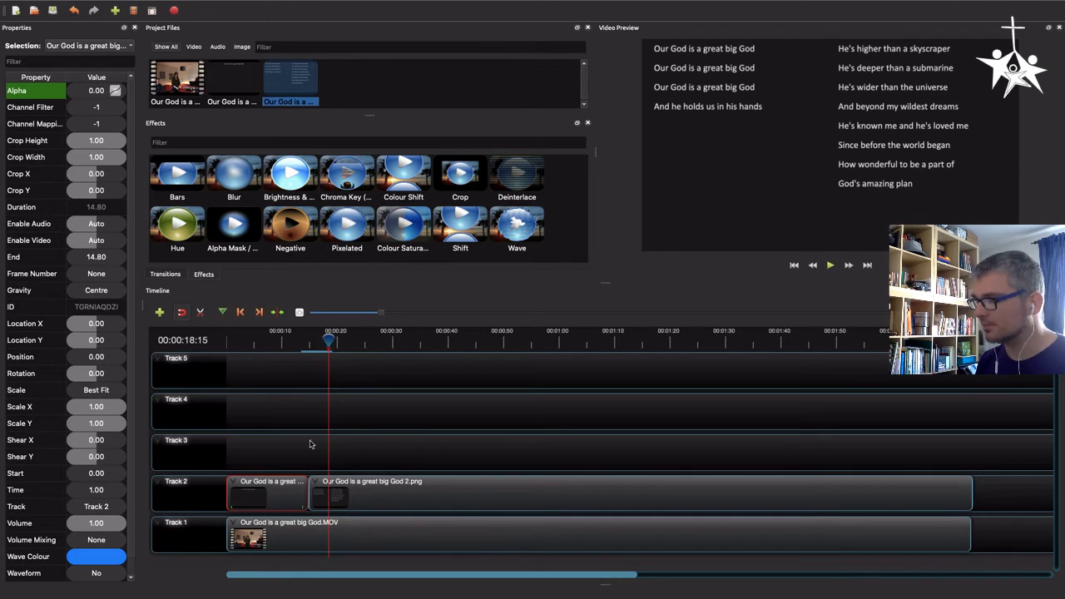
Select the second slide clip and set its alpha to 0.5 at its start, around 00:00:15:25
{"action": "left_click", "coordinate": [341, 485]}
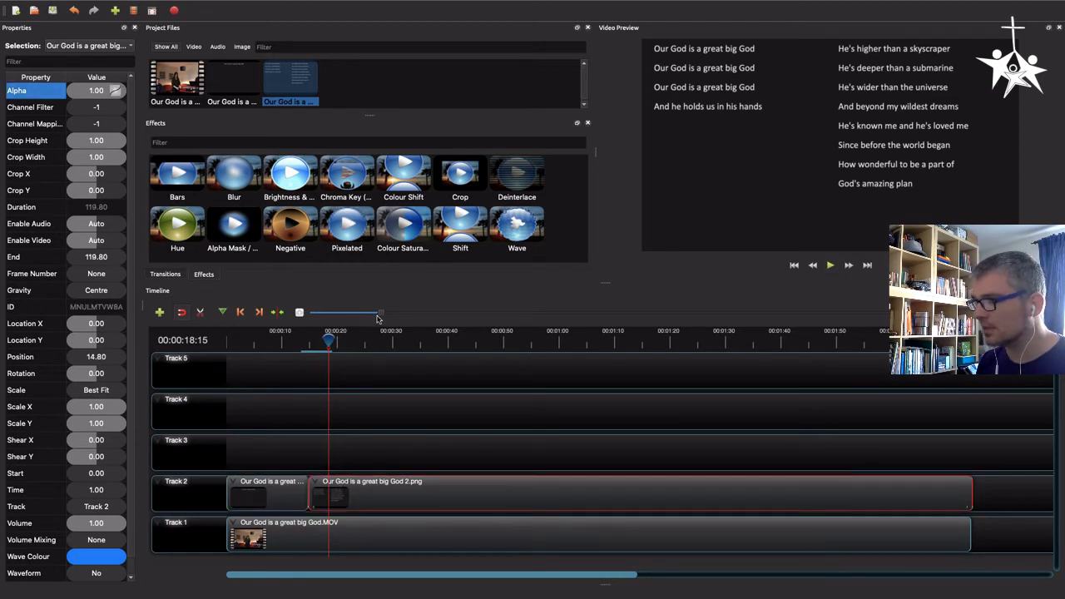
{"action": "left_click_drag", "start_coordinate": [329, 340], "coordinate": [314, 340]}
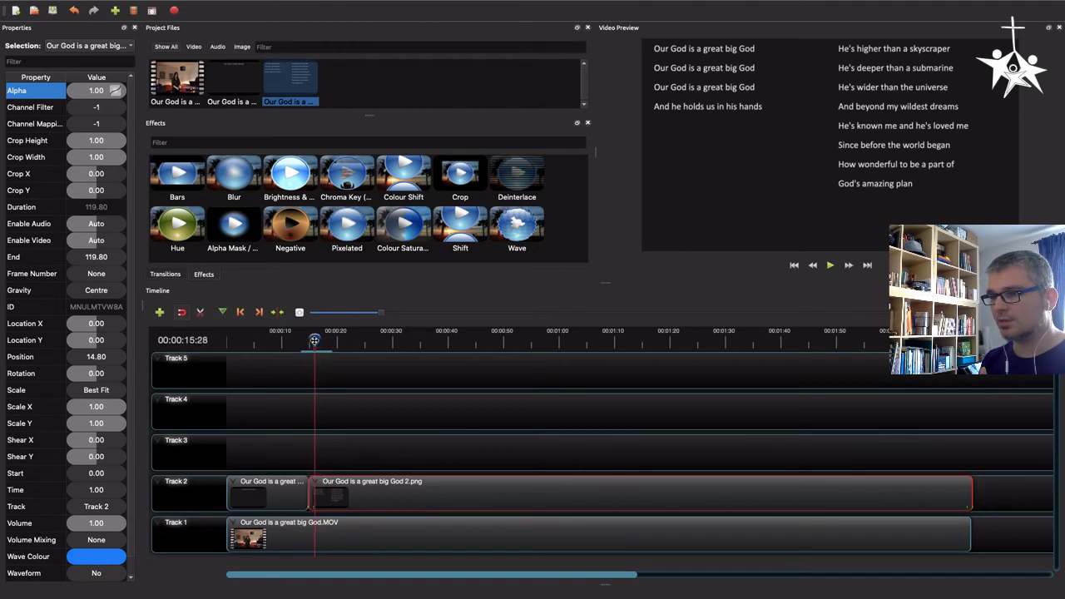
{"action": "left_click_drag", "start_coordinate": [379, 316], "coordinate": [307, 338]}
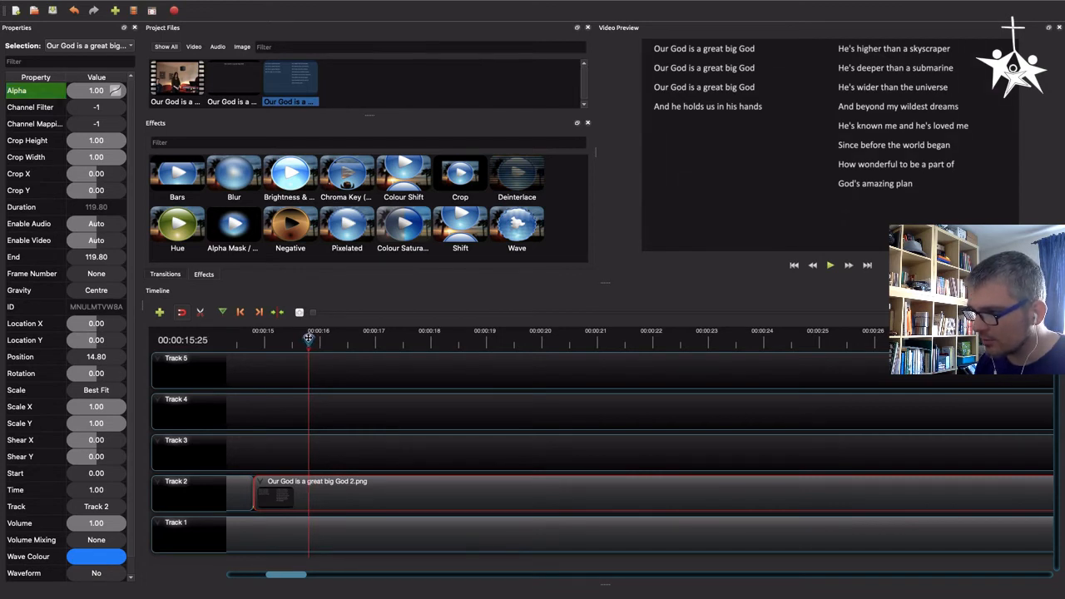
{"action": "double_click", "coordinate": [101, 92]}
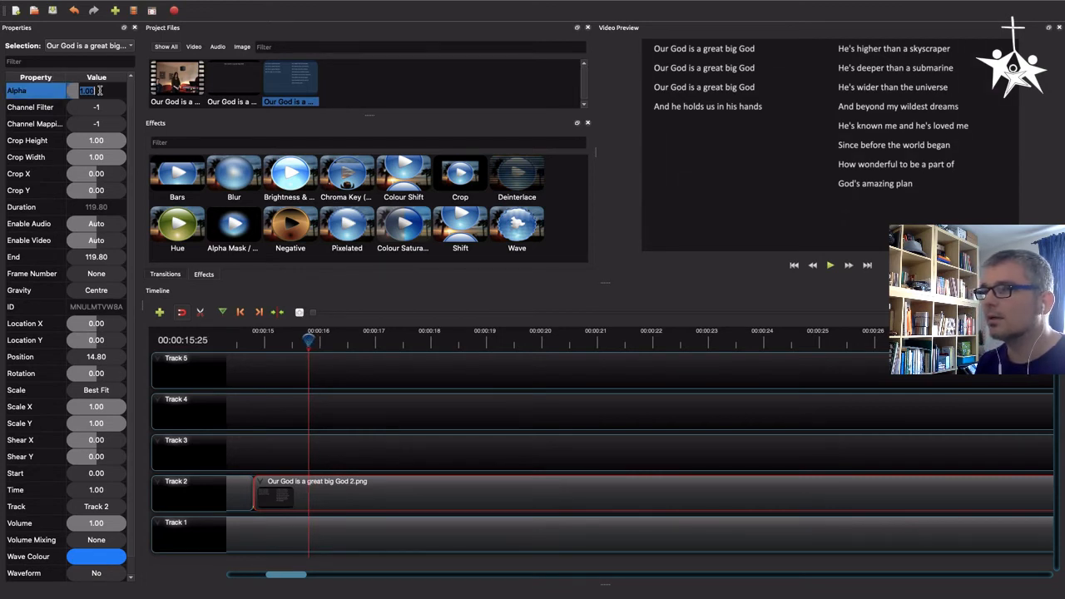
{"action": "type", "text": "0.5"}
{"action": "key", "text": "Return"}
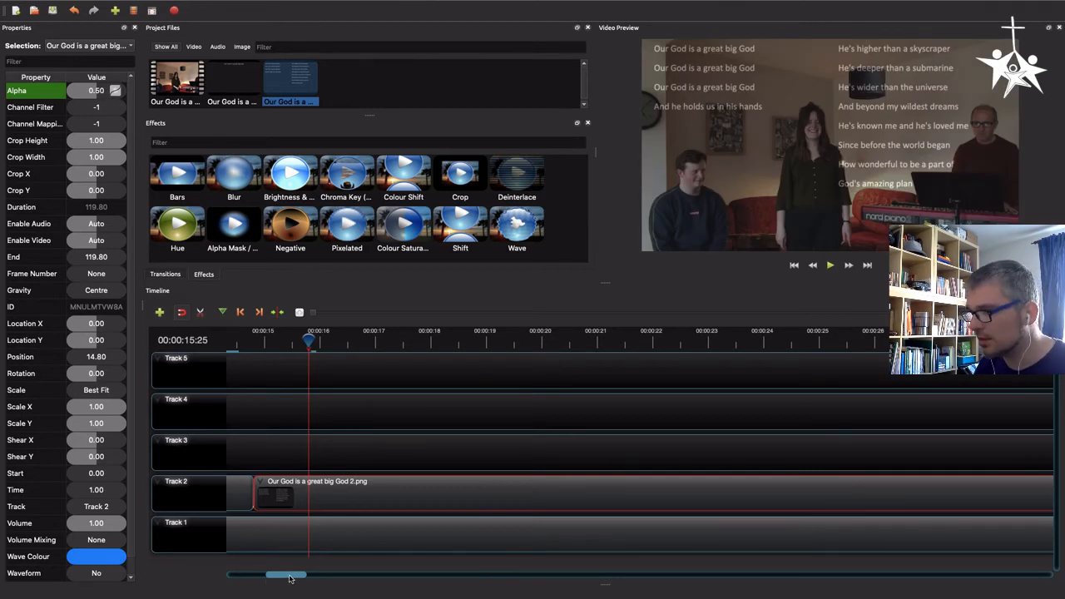
Extend the end of the second slide clip past the end of the video clip
{"action": "left_click_drag", "start_coordinate": [293, 575], "coordinate": [604, 593]}
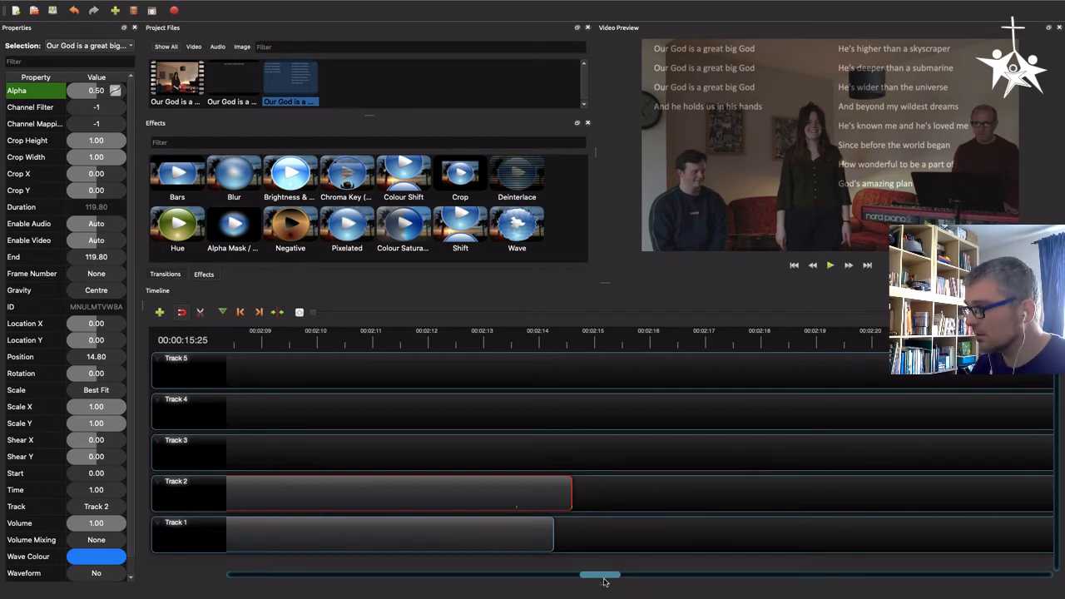
{"action": "left_click", "coordinate": [505, 341]}
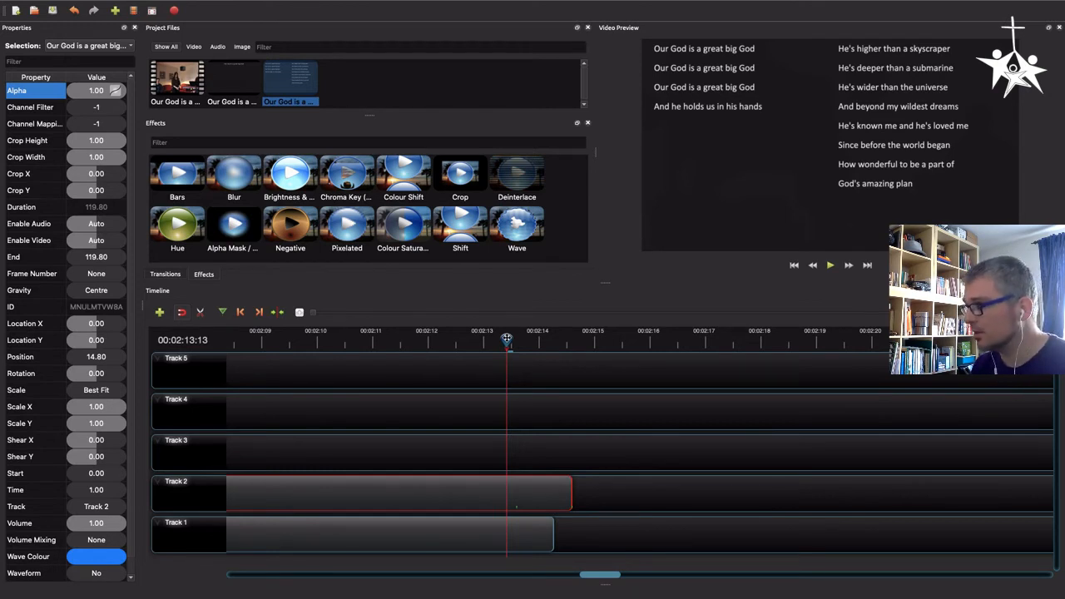
{"action": "left_click_drag", "start_coordinate": [505, 339], "coordinate": [512, 340]}
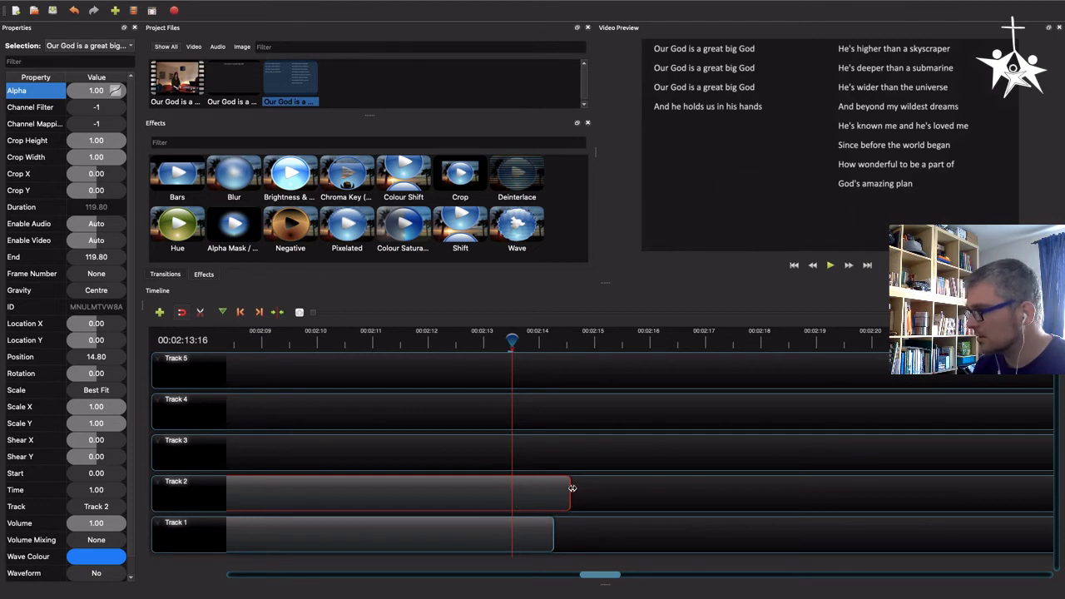
{"action": "left_click_drag", "start_coordinate": [573, 488], "coordinate": [636, 493]}
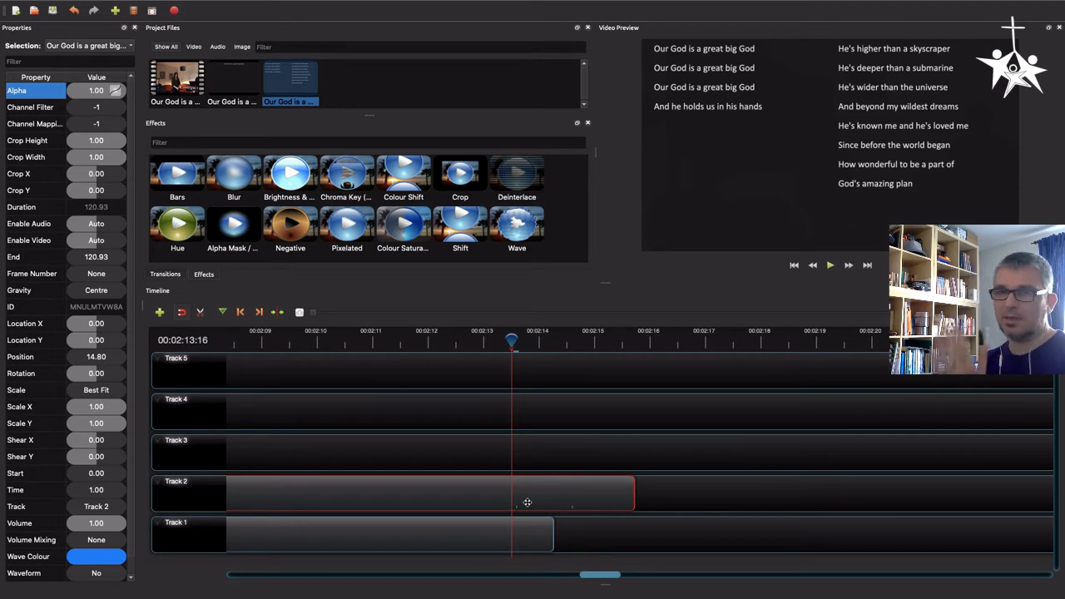
Apply a fast fade in and out across the entire video clip on Track 1
{"action": "left_click", "coordinate": [539, 537]}
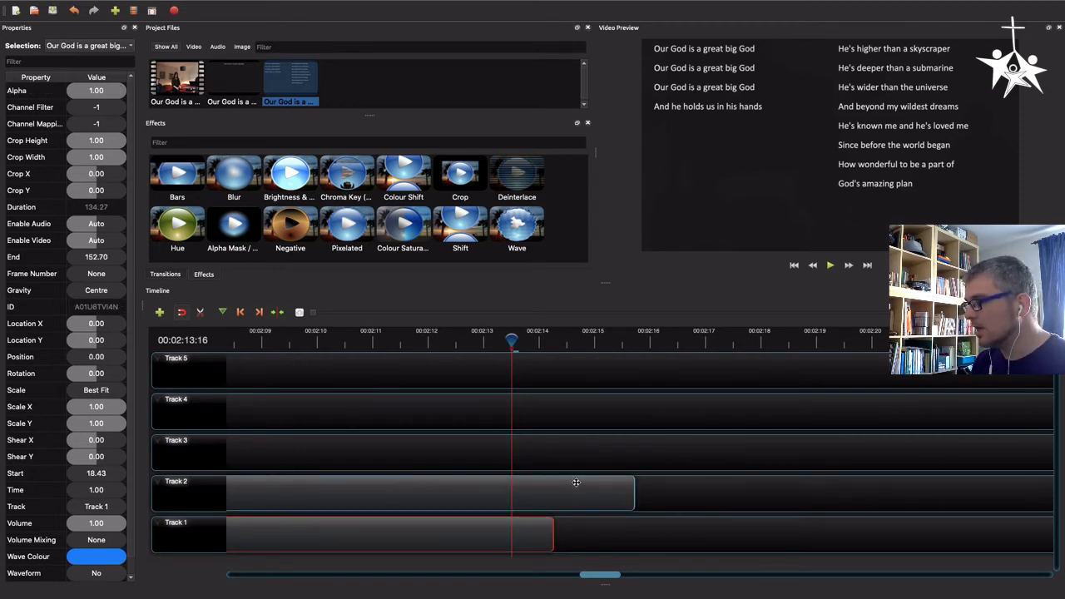
{"action": "right_click", "coordinate": [531, 528]}
{"action": "mouse_move", "coordinate": [584, 366]}
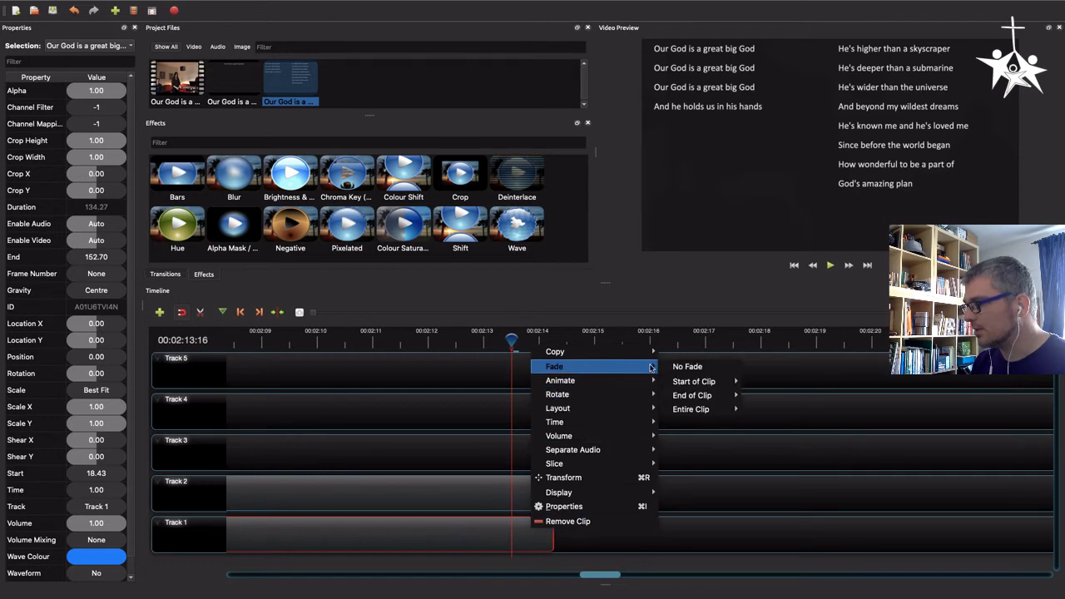
{"action": "mouse_move", "coordinate": [708, 410]}
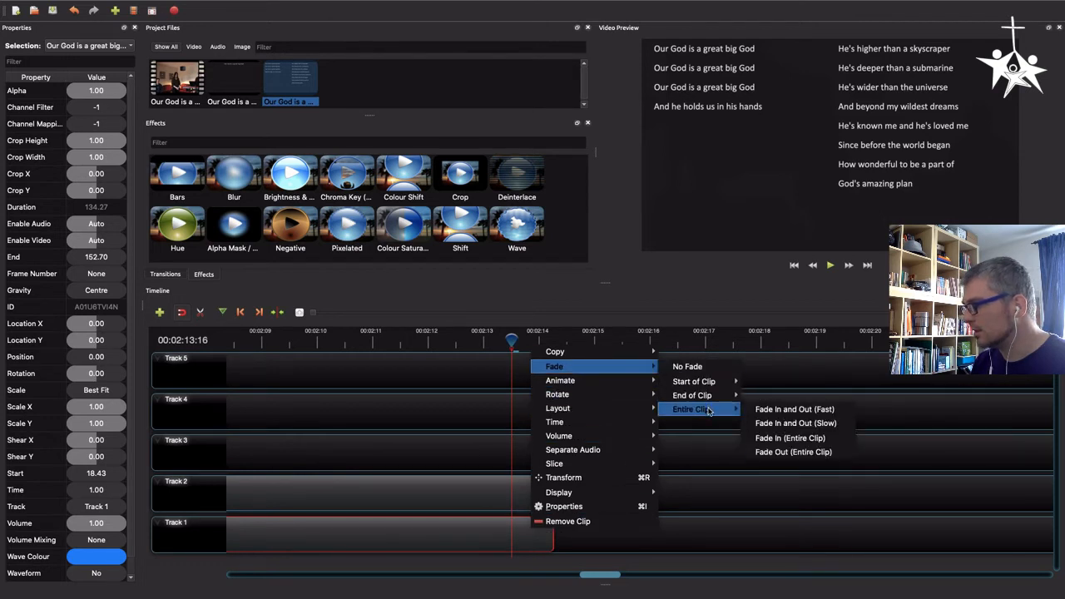
{"action": "left_click", "coordinate": [778, 411]}
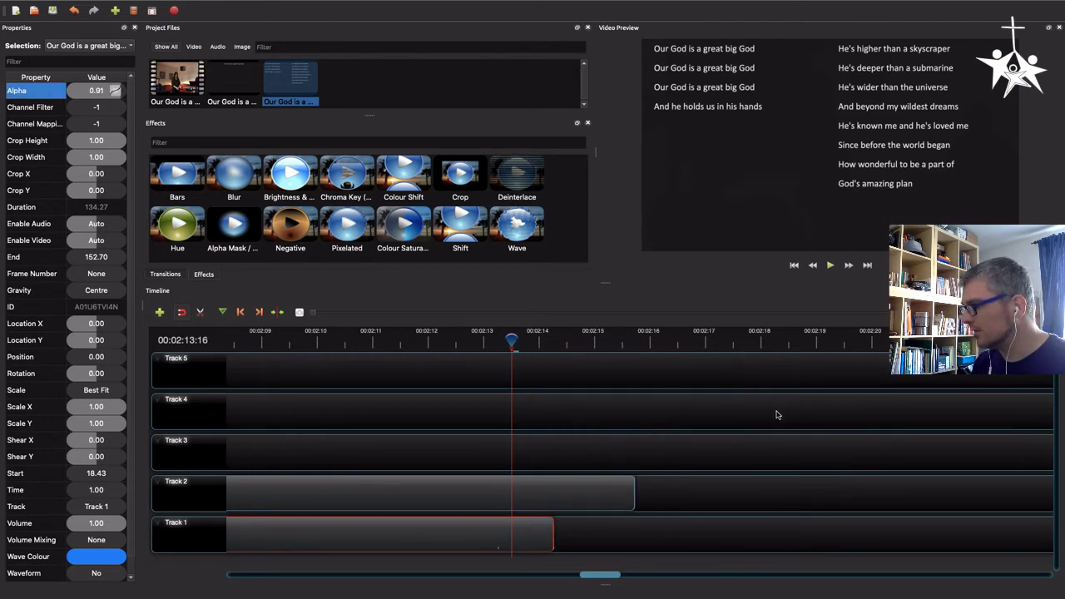
Apply a fast volume fade in and out across the entire video clip
{"action": "right_click", "coordinate": [488, 532]}
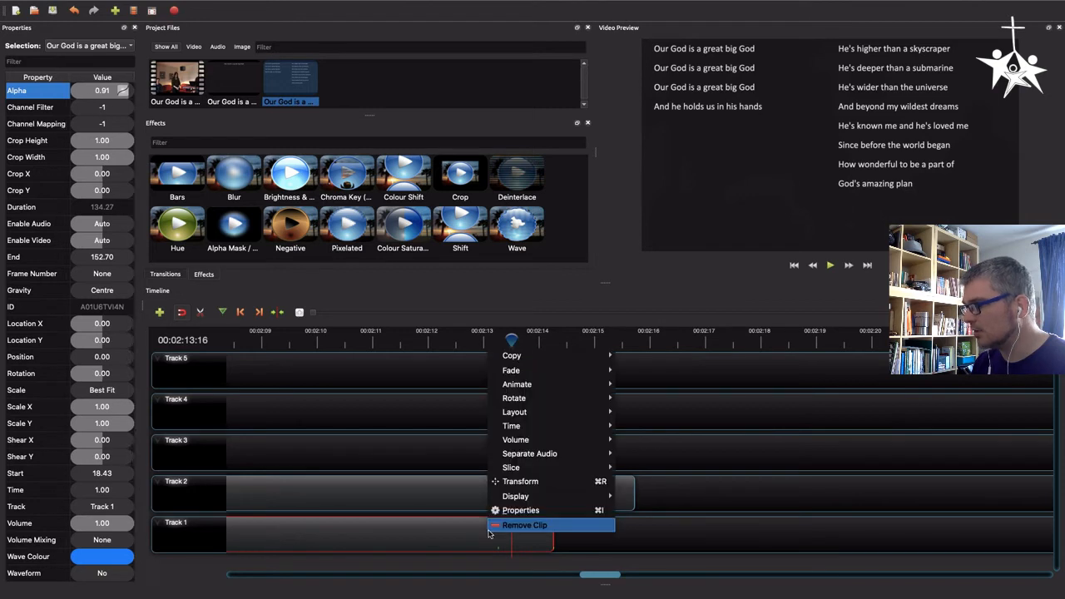
{"action": "left_click", "coordinate": [446, 532]}
{"action": "right_click", "coordinate": [445, 533]}
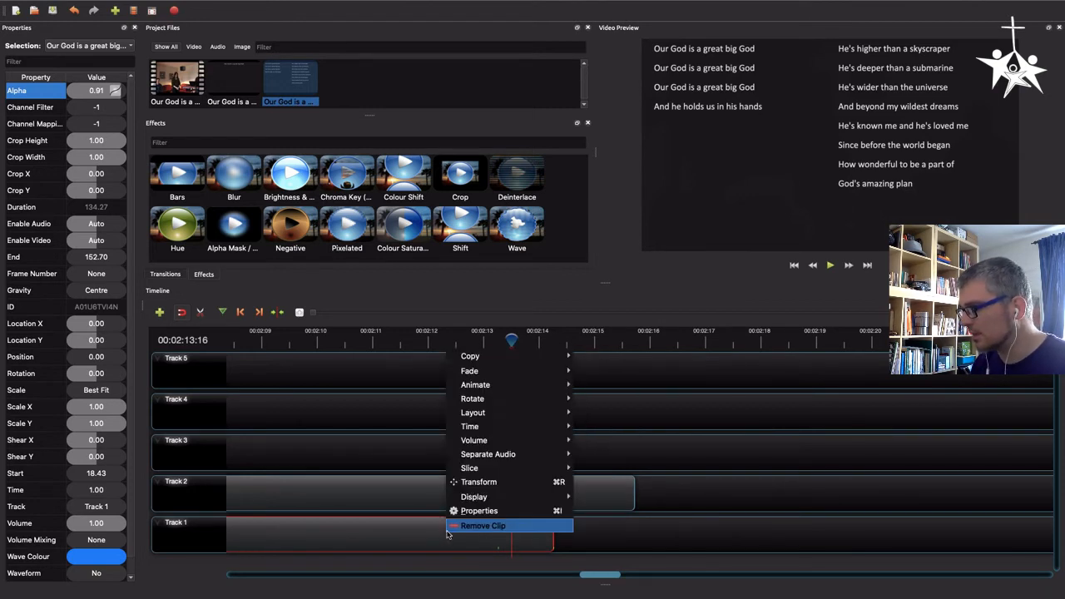
{"action": "mouse_move", "coordinate": [523, 443]}
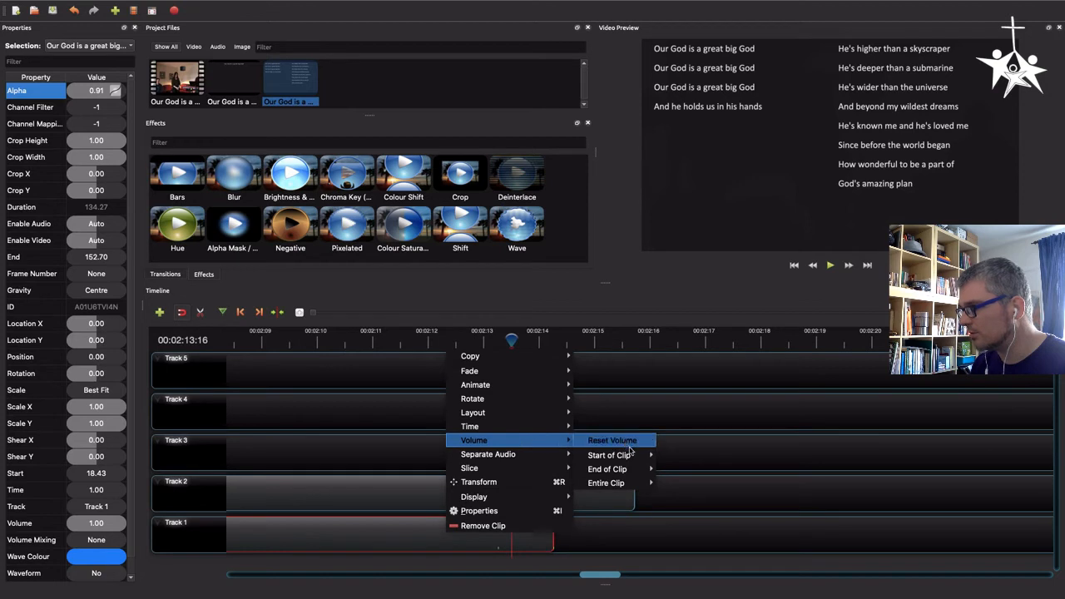
{"action": "mouse_move", "coordinate": [620, 484]}
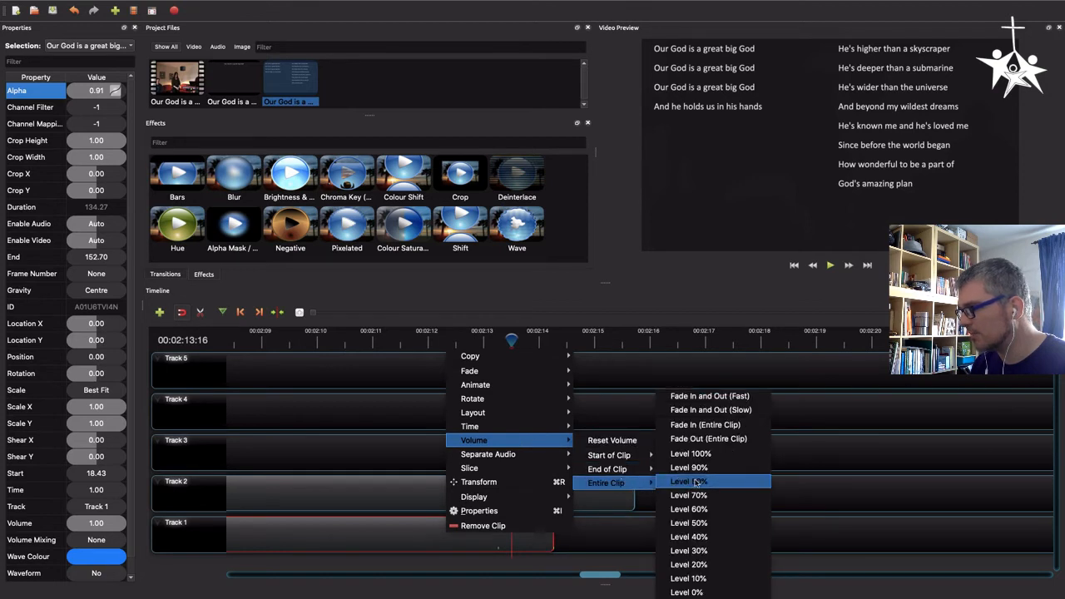
{"action": "left_click", "coordinate": [728, 396]}
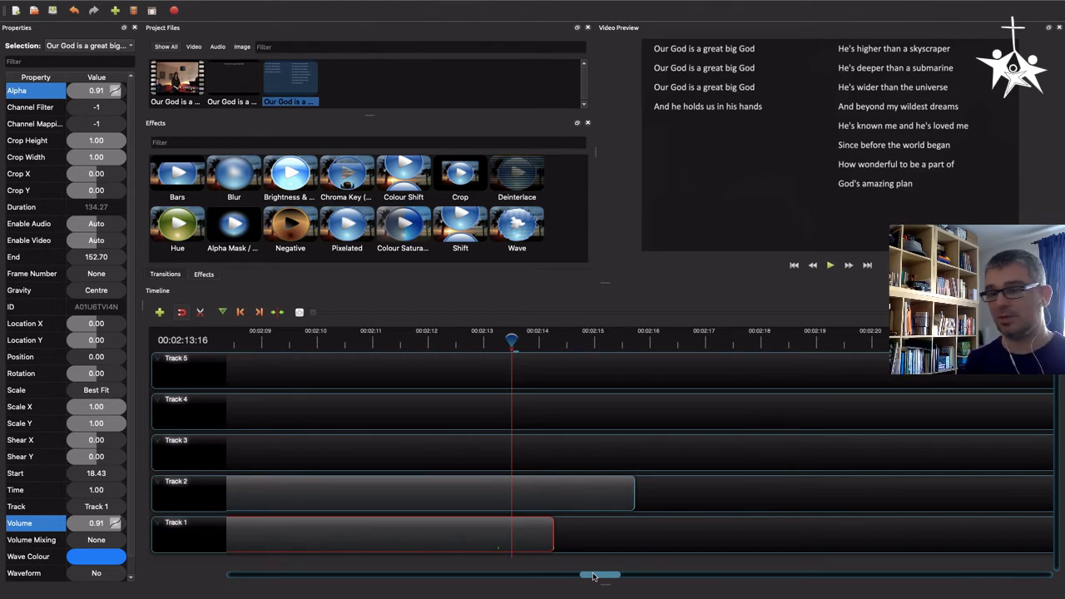
Trim the end of the second slide clip back to line up with the end of the video clip
{"action": "left_click", "coordinate": [556, 480]}
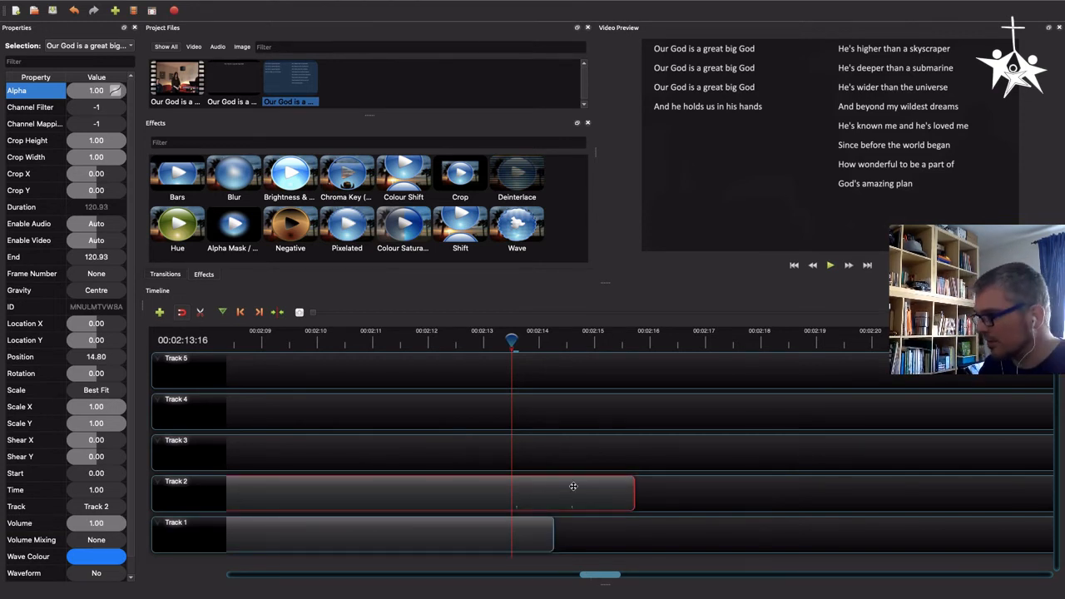
{"action": "left_click_drag", "start_coordinate": [635, 494], "coordinate": [557, 495]}
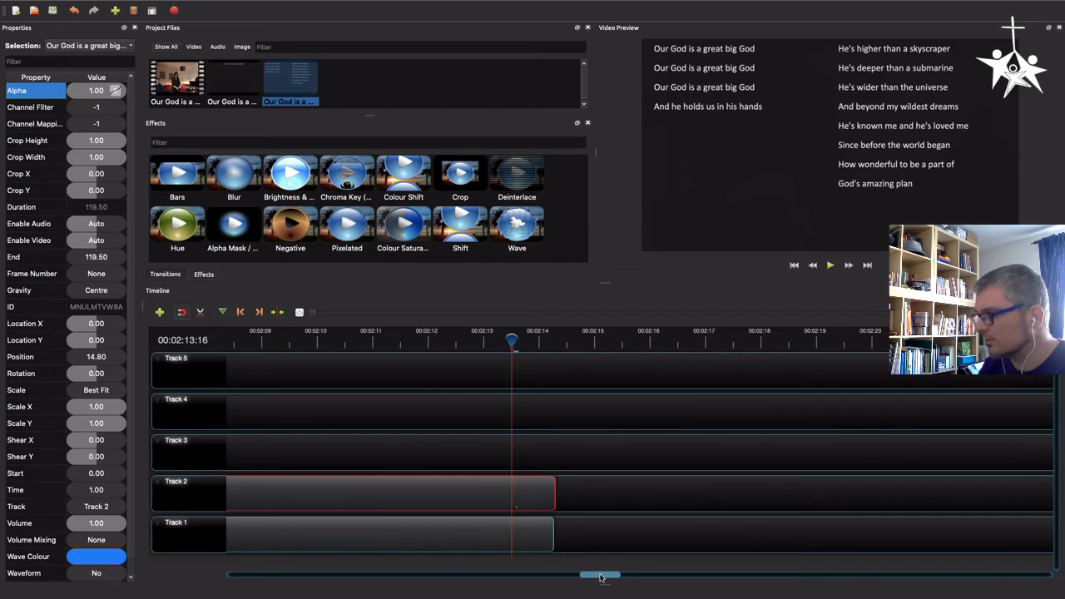
{"action": "left_click_drag", "start_coordinate": [555, 492], "coordinate": [553, 491]}
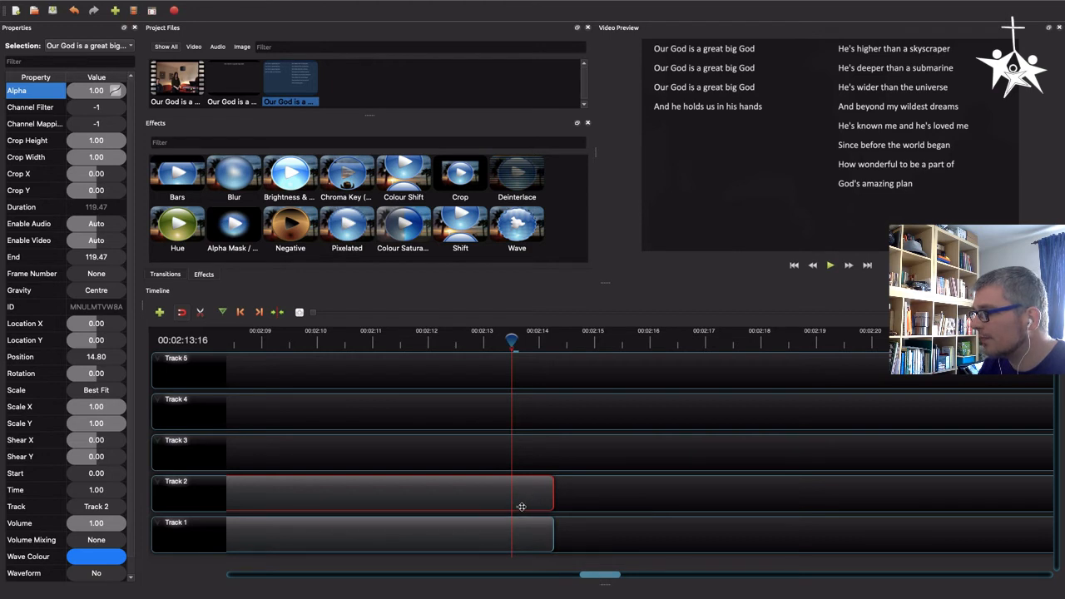
Remove any existing fade from the second slide clip
{"action": "left_click_drag", "start_coordinate": [596, 578], "coordinate": [269, 572]}
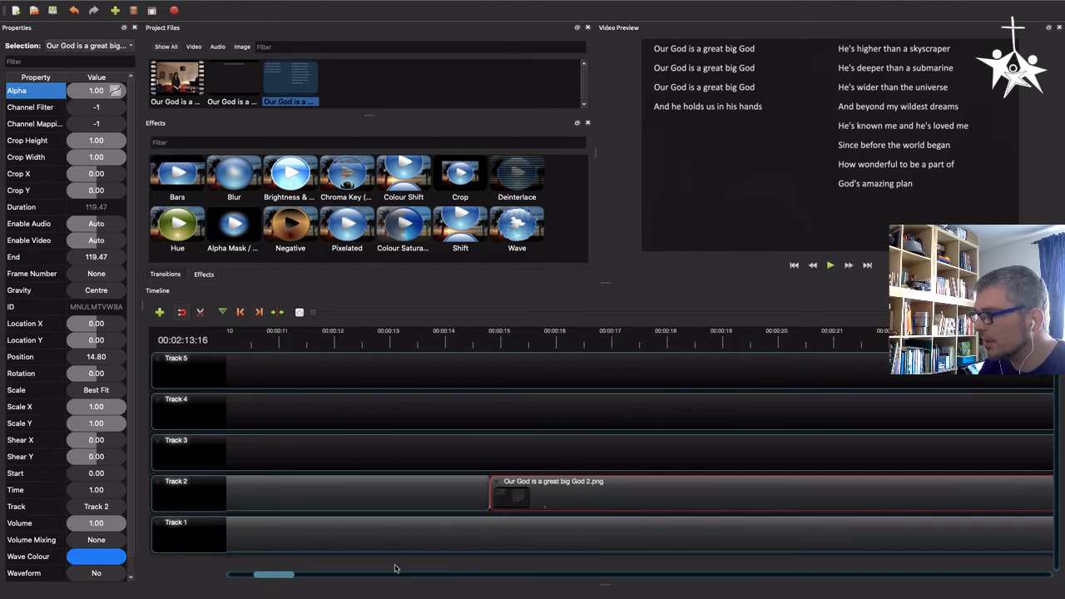
{"action": "right_click", "coordinate": [589, 492]}
{"action": "mouse_move", "coordinate": [657, 333]}
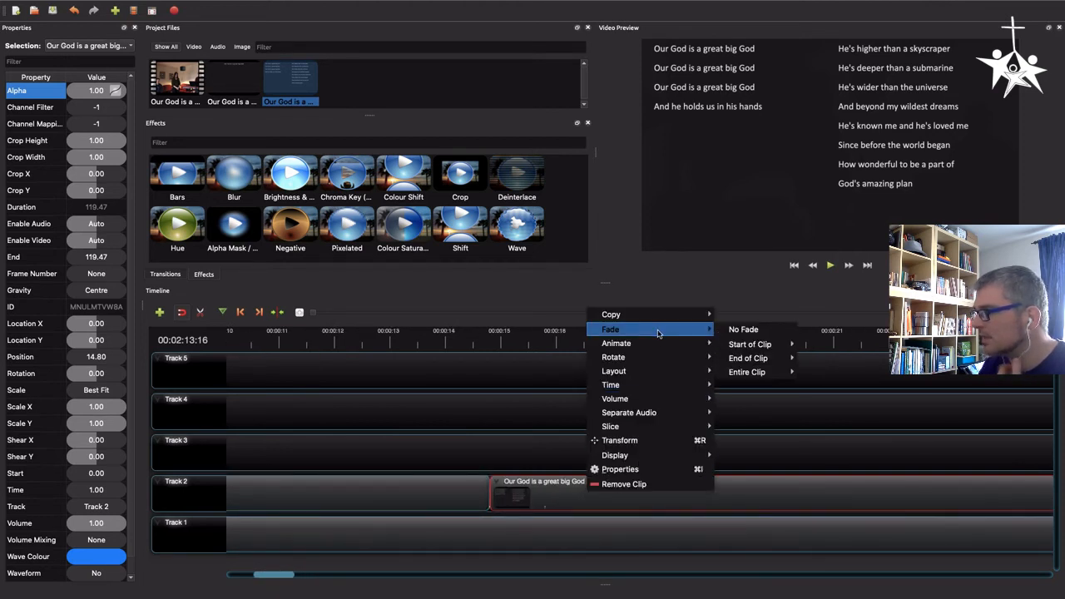
{"action": "left_click", "coordinate": [733, 333]}
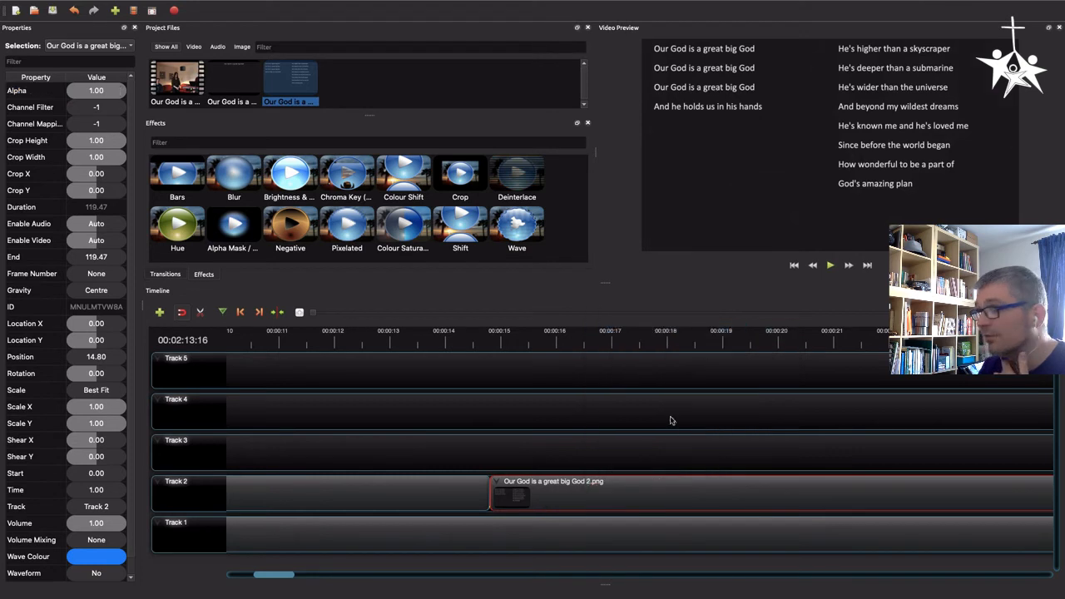
Apply a fade in and out across the entire second slide clip
{"action": "right_click", "coordinate": [565, 490]}
{"action": "mouse_move", "coordinate": [632, 323]}
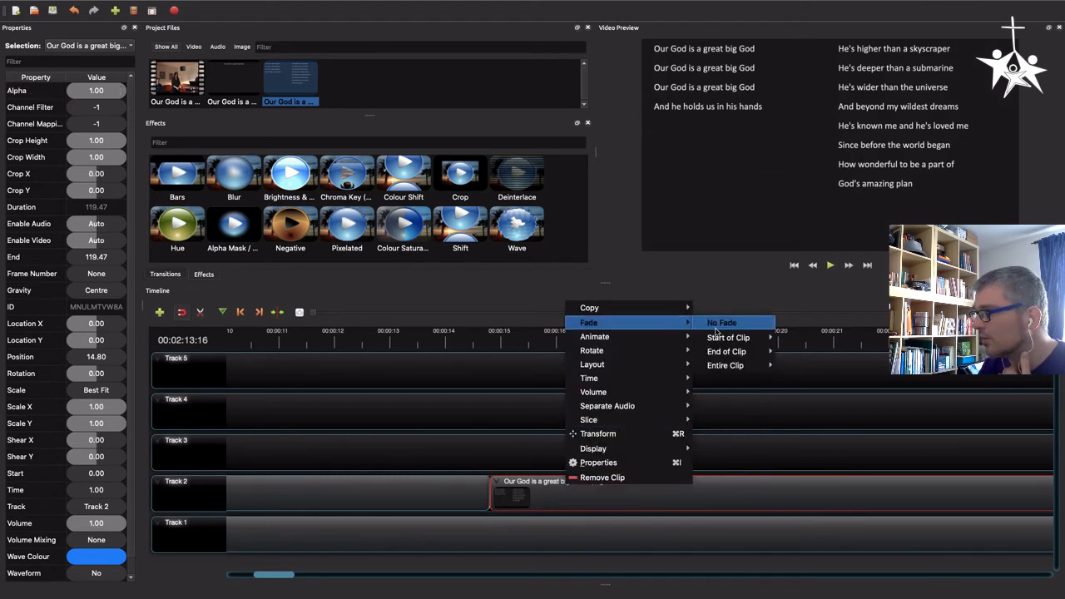
{"action": "mouse_move", "coordinate": [730, 365]}
{"action": "left_click", "coordinate": [813, 366]}
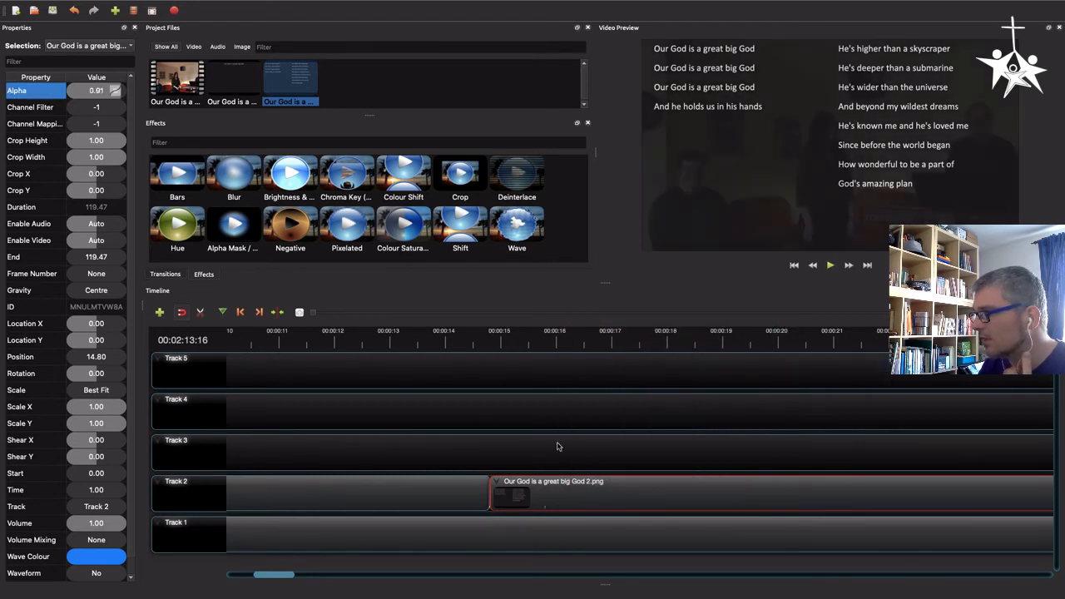
Set the second slide clip's alpha to 0.5 at about 00:00:15:25, near its start
{"action": "left_click", "coordinate": [547, 342]}
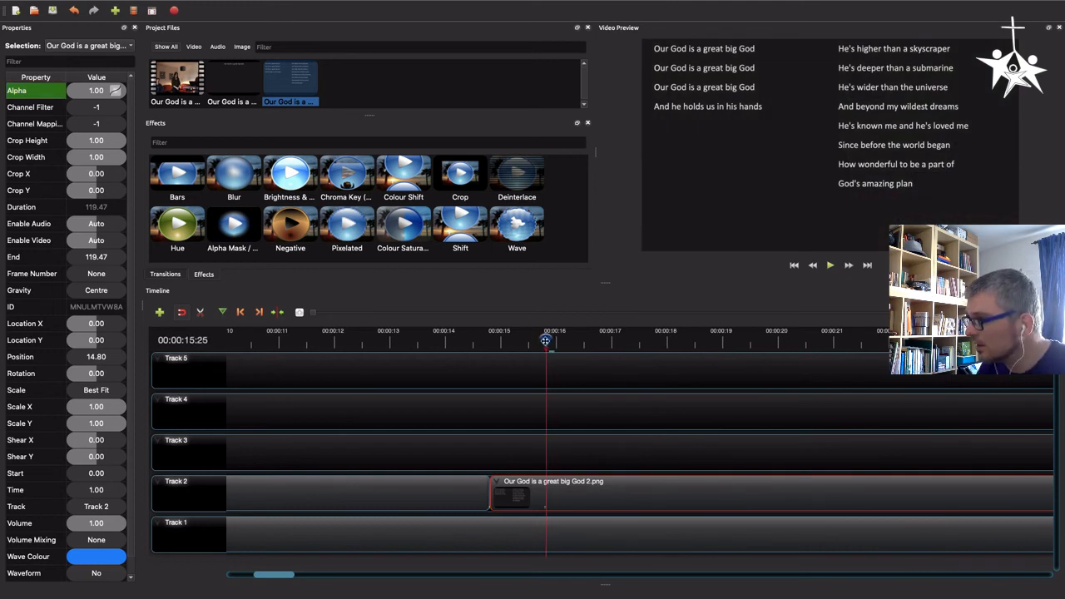
{"action": "left_click_drag", "start_coordinate": [545, 341], "coordinate": [545, 342]}
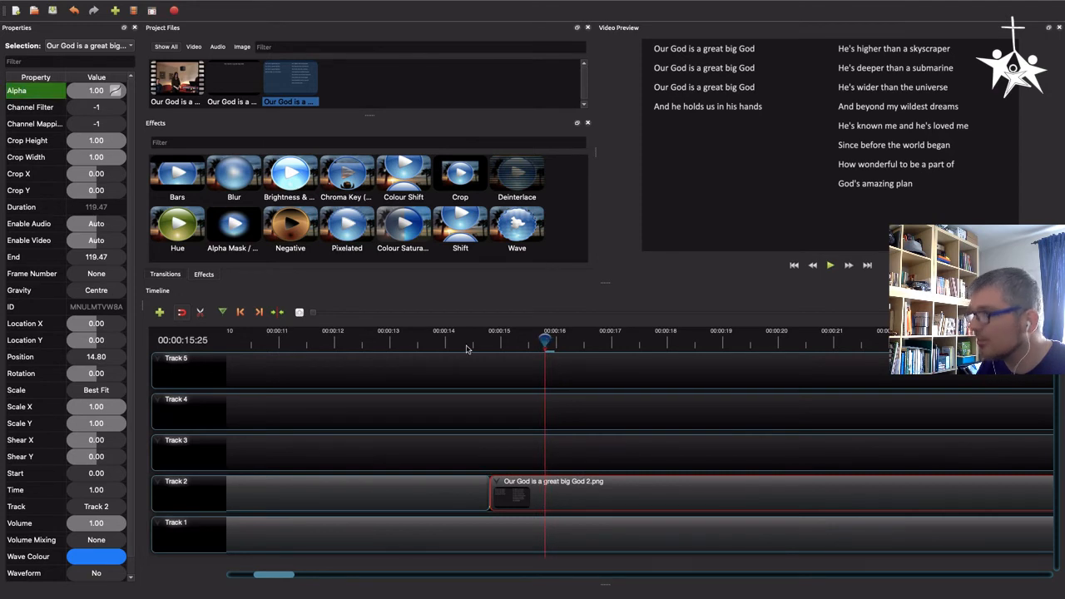
{"action": "left_click", "coordinate": [98, 96]}
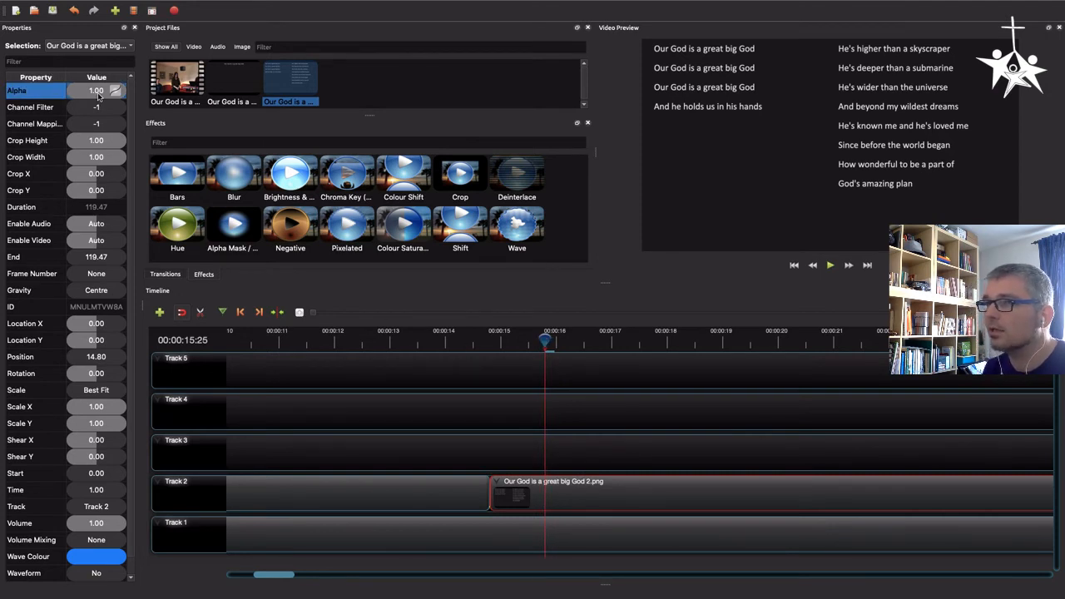
{"action": "double_click", "coordinate": [97, 92]}
{"action": "key", "text": "BackSpace"}
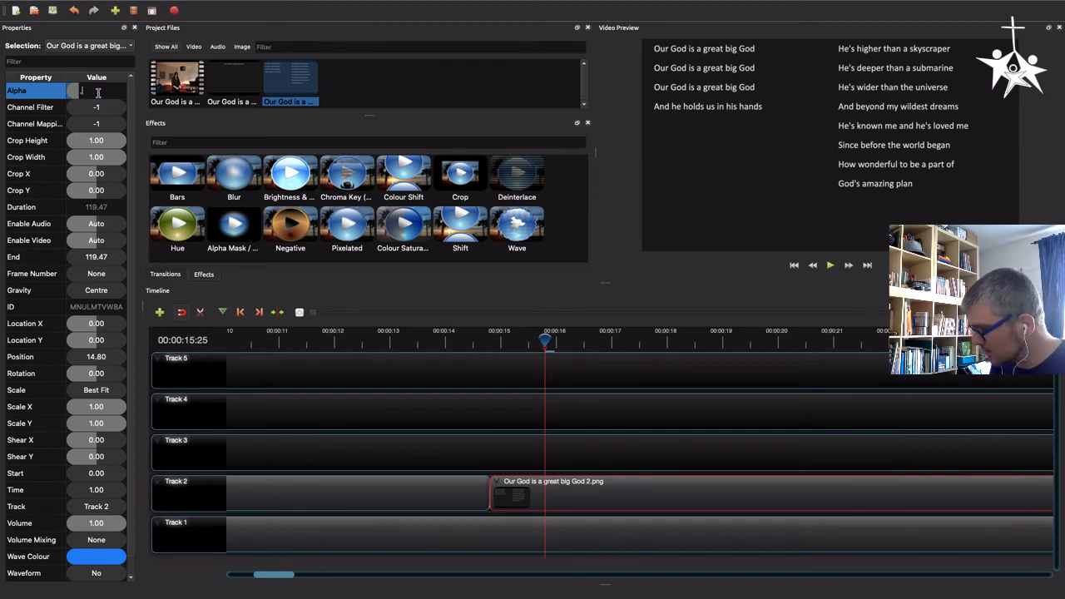
{"action": "type", "text": ".5"}
{"action": "key", "text": "Return"}
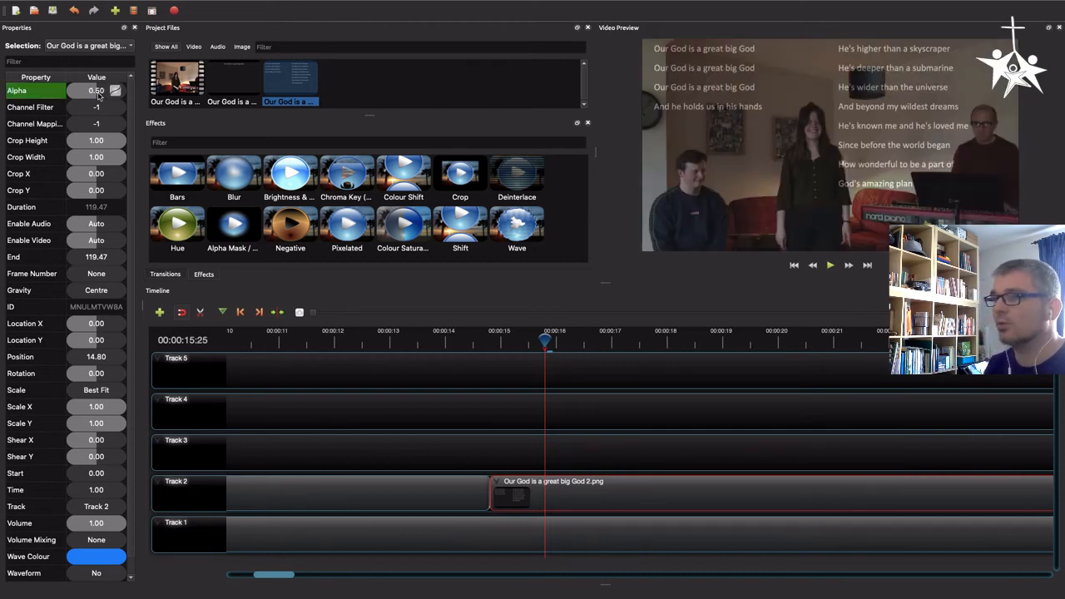
Set the second slide clip's alpha to 0.5 at about 00:02:13:09, near its end
{"action": "left_click_drag", "start_coordinate": [268, 580], "coordinate": [599, 580]}
{"action": "left_click", "coordinate": [684, 339]}
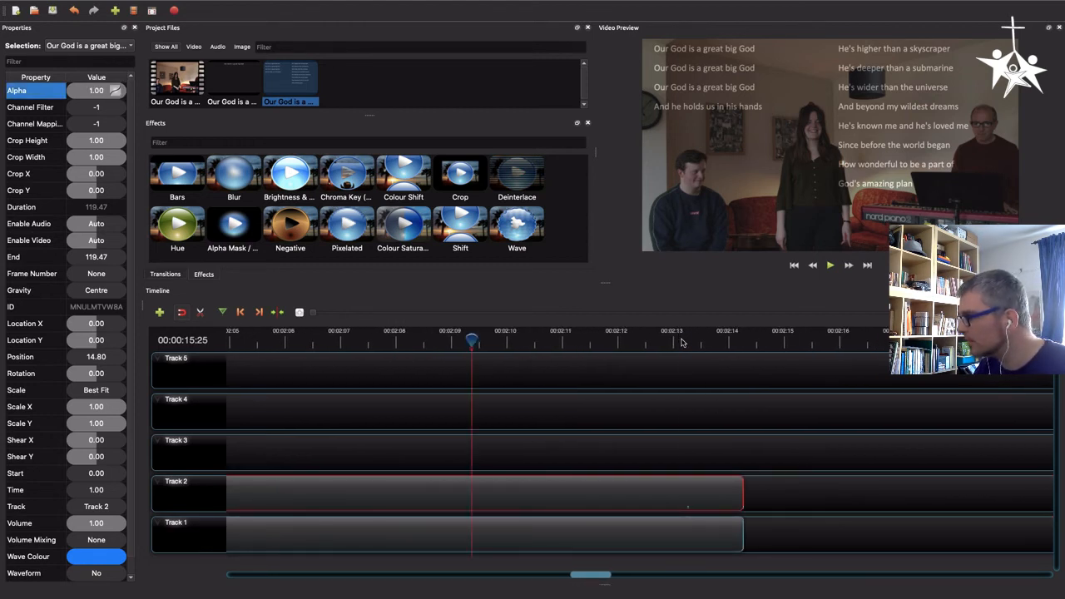
{"action": "left_click_drag", "start_coordinate": [684, 339], "coordinate": [687, 340]}
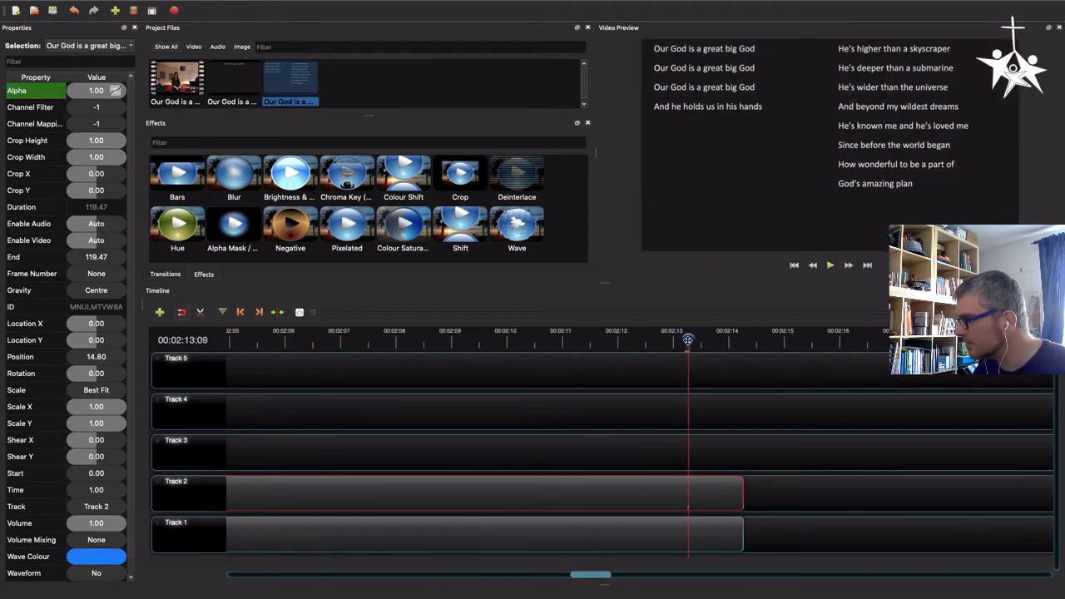
{"action": "double_click", "coordinate": [87, 91]}
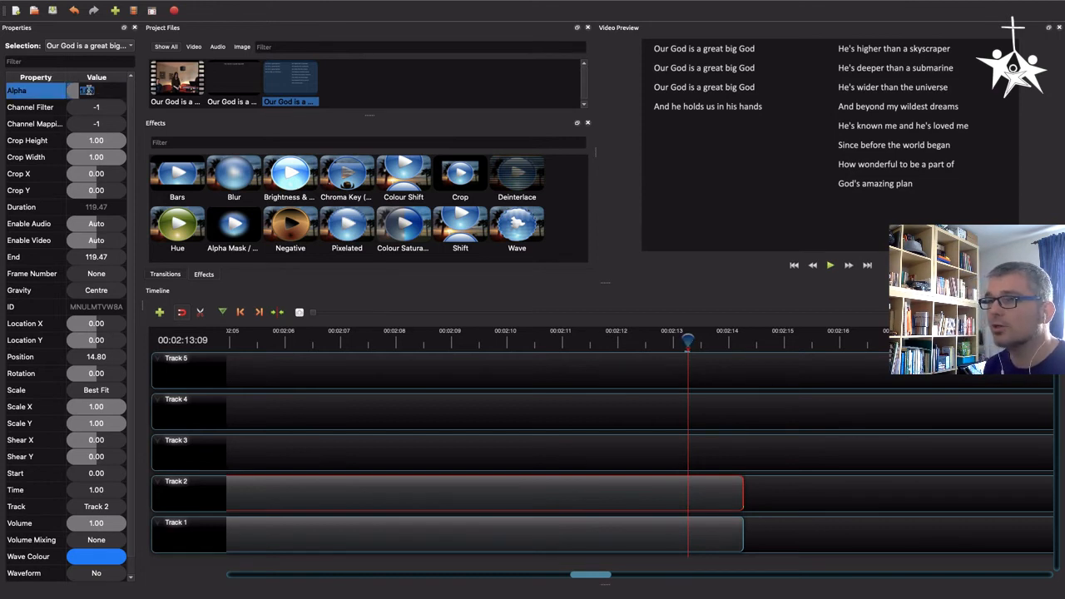
{"action": "type", "text": ".5"}
{"action": "key", "text": "Return"}
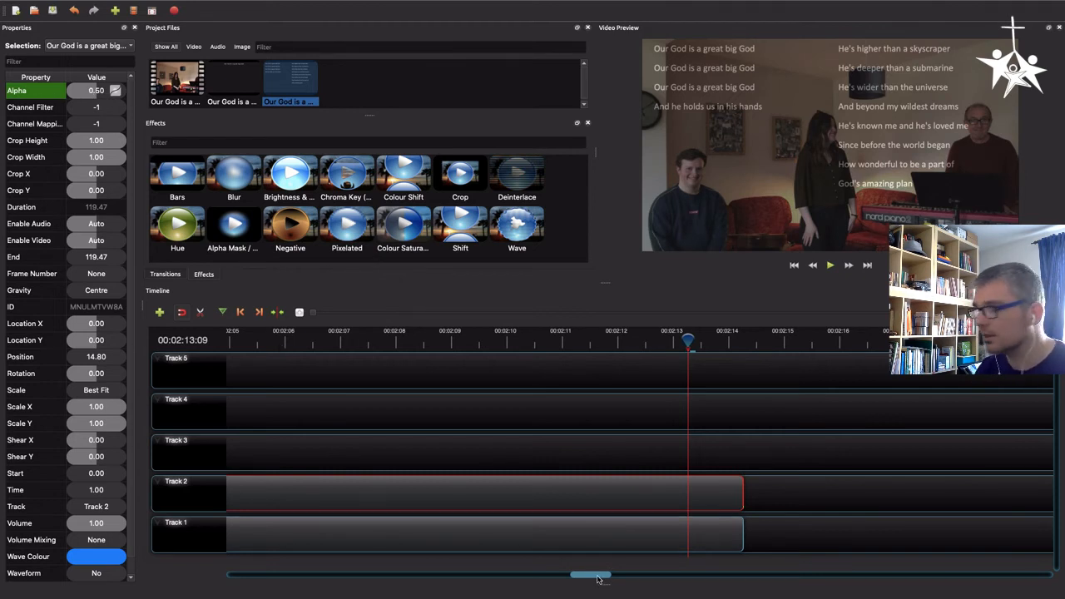
Zoom out the timeline and play back the change from the first to the second slide around 00:00:15
{"action": "left_click_drag", "start_coordinate": [597, 577], "coordinate": [223, 578]}
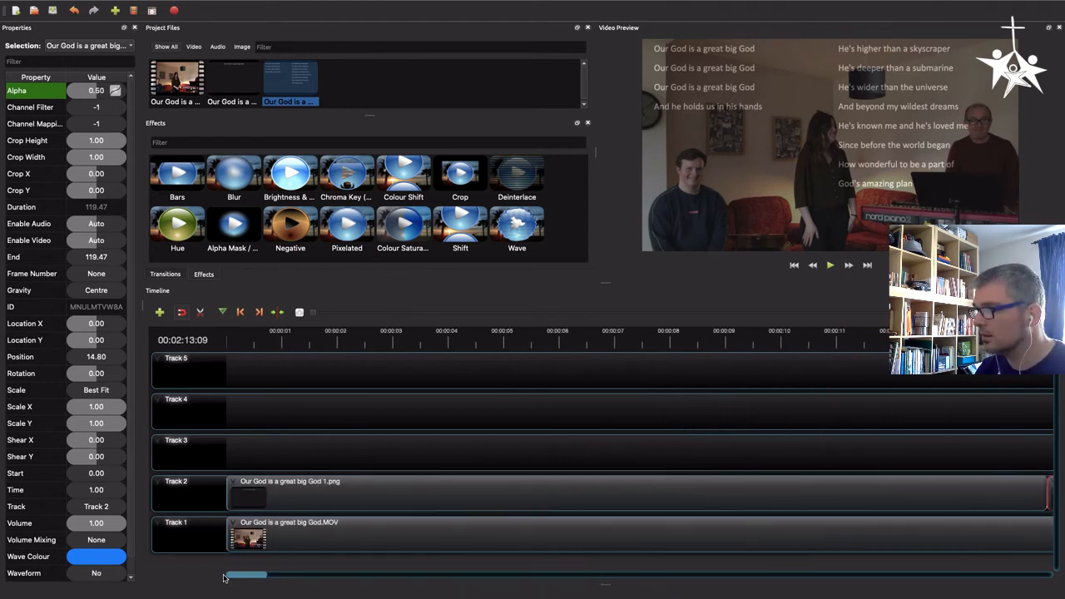
{"action": "left_click", "coordinate": [292, 340]}
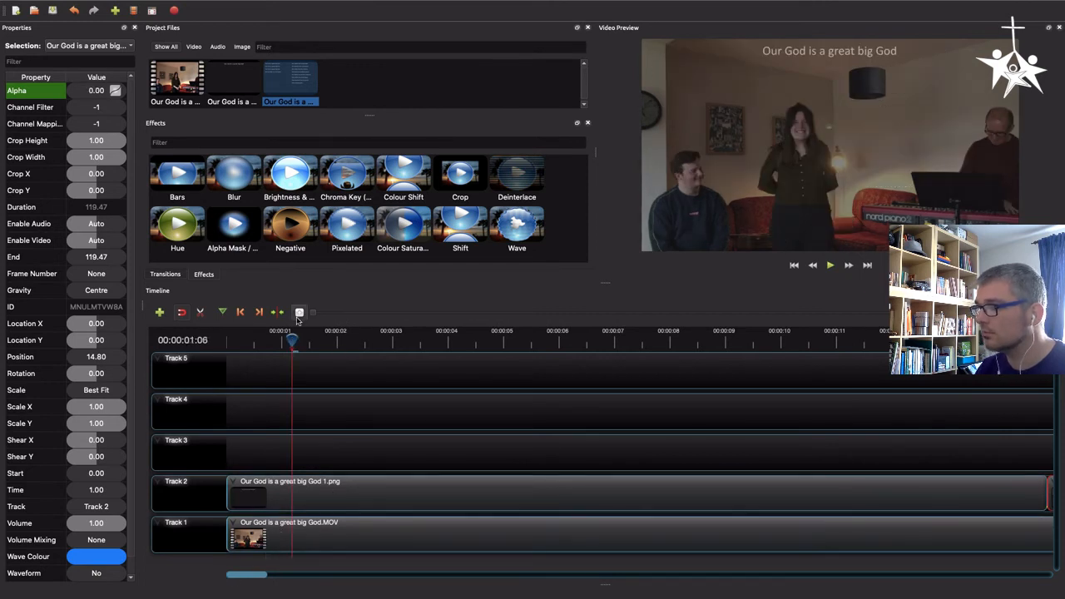
{"action": "left_click", "coordinate": [397, 315]}
{"action": "left_click", "coordinate": [403, 312]}
{"action": "left_click", "coordinate": [412, 312]}
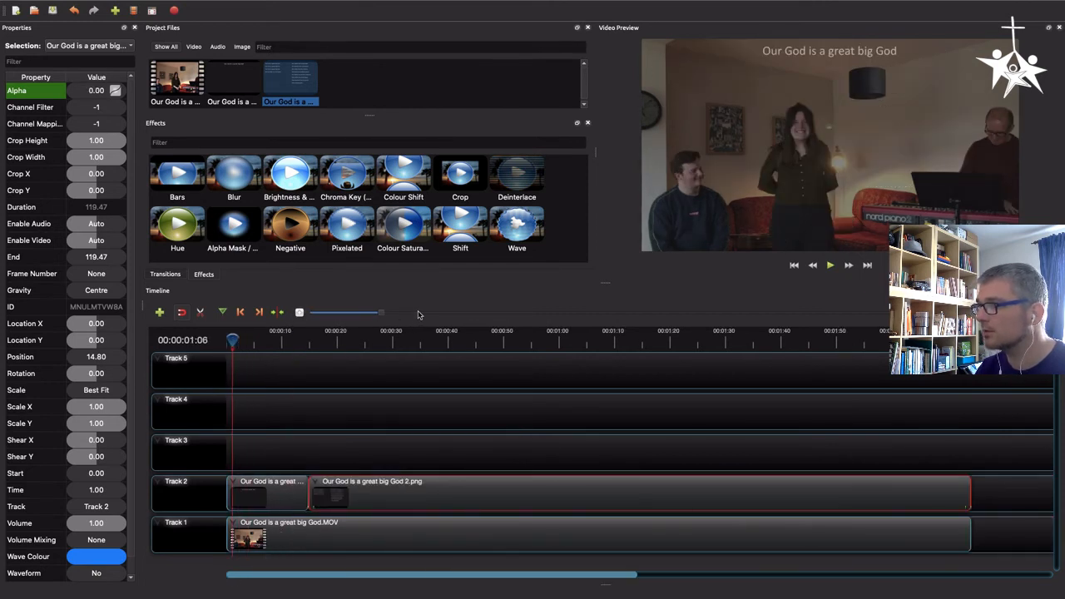
{"action": "left_click", "coordinate": [419, 313]}
{"action": "left_click_drag", "start_coordinate": [270, 340], "coordinate": [390, 343]}
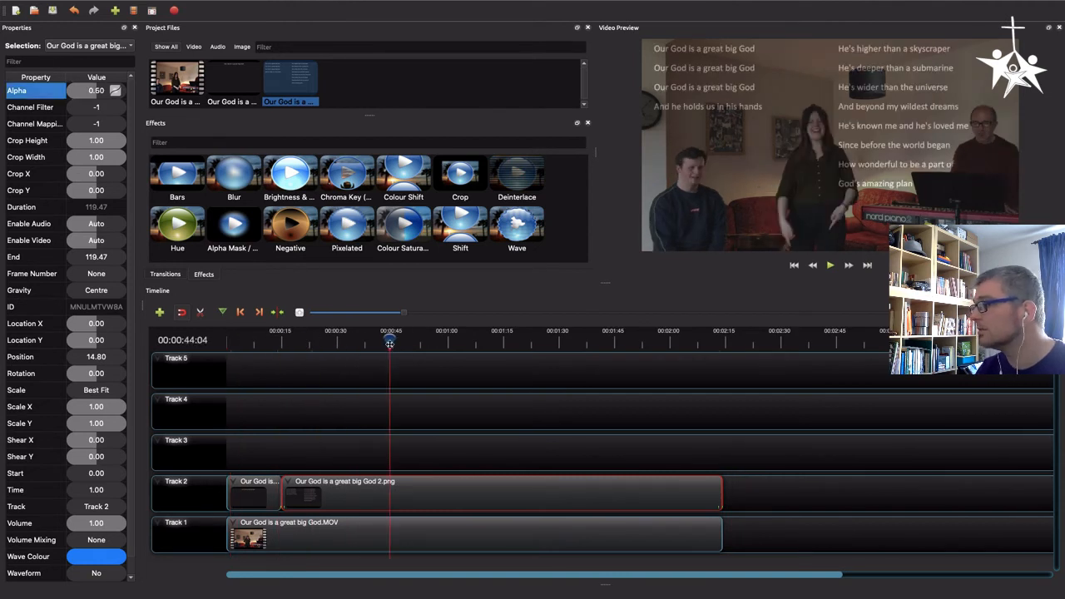
{"action": "left_click", "coordinate": [283, 341]}
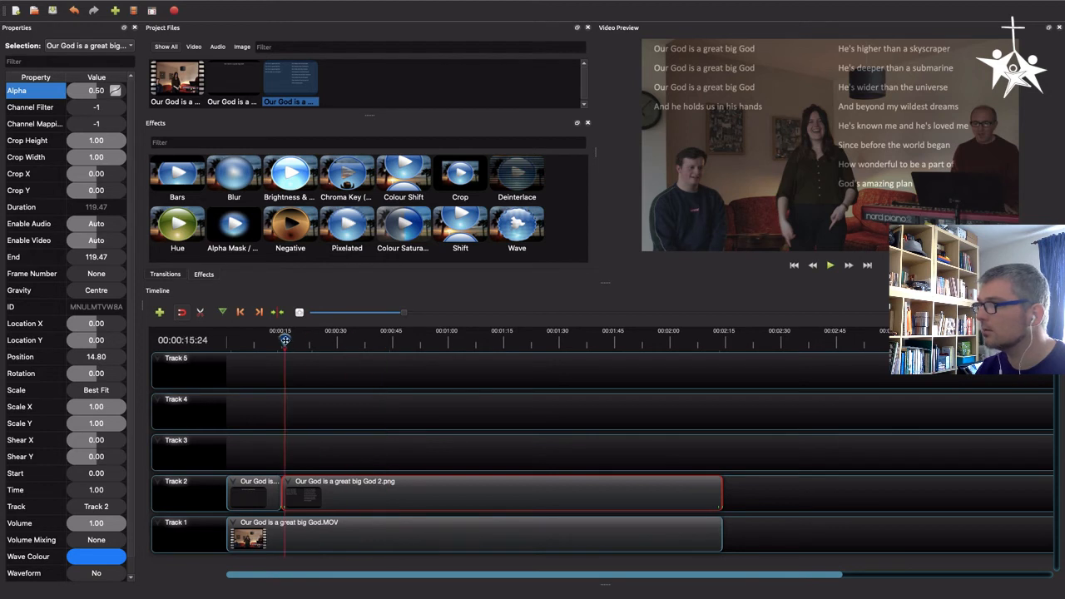
{"action": "left_click_drag", "start_coordinate": [277, 341], "coordinate": [258, 351]}
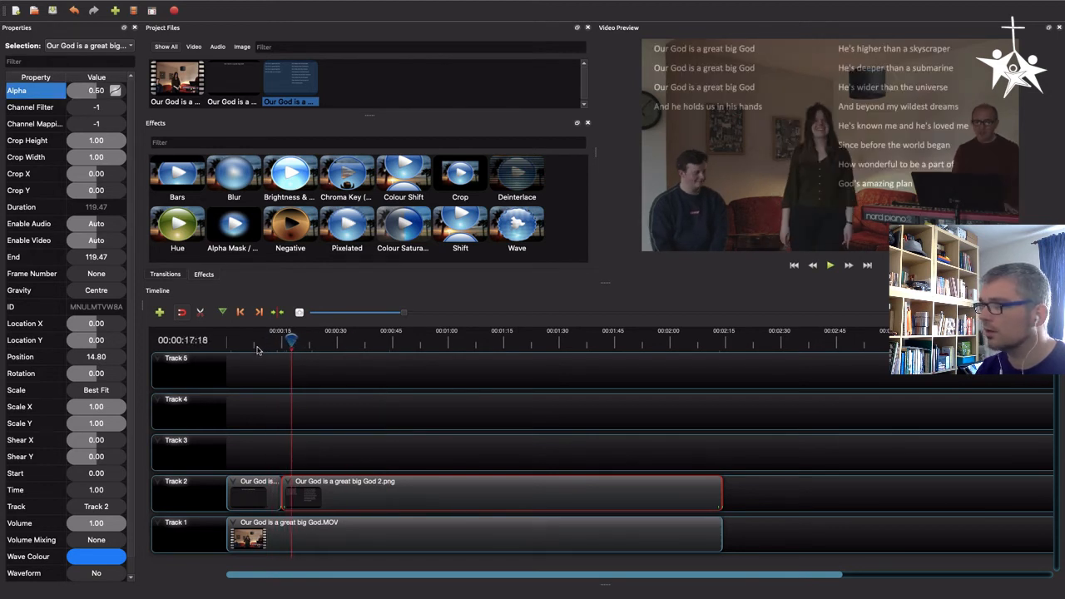
{"action": "left_click", "coordinate": [264, 342]}
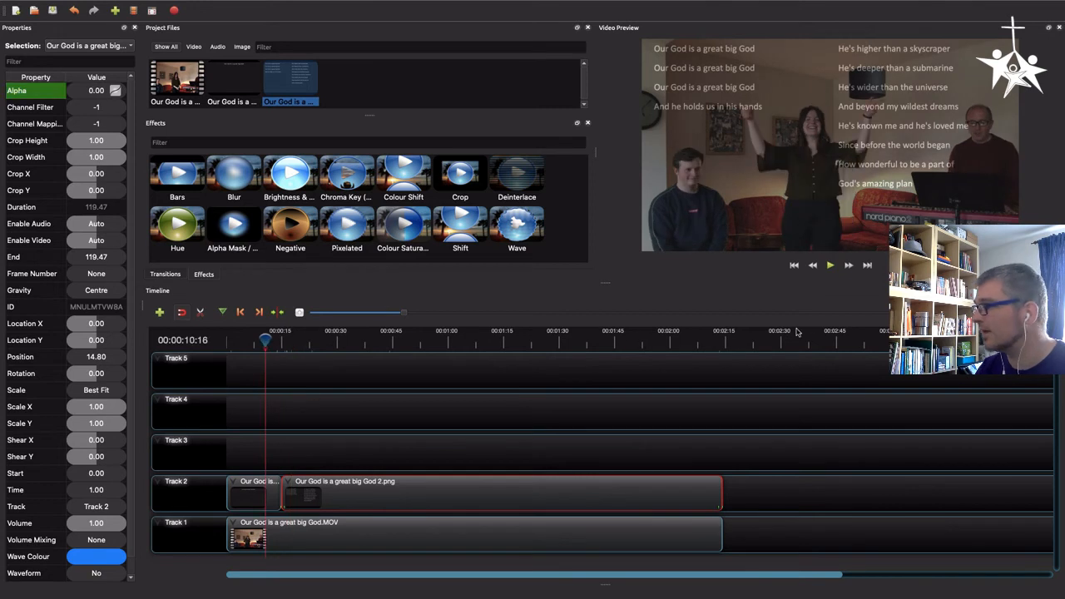
{"action": "left_click", "coordinate": [829, 266]}
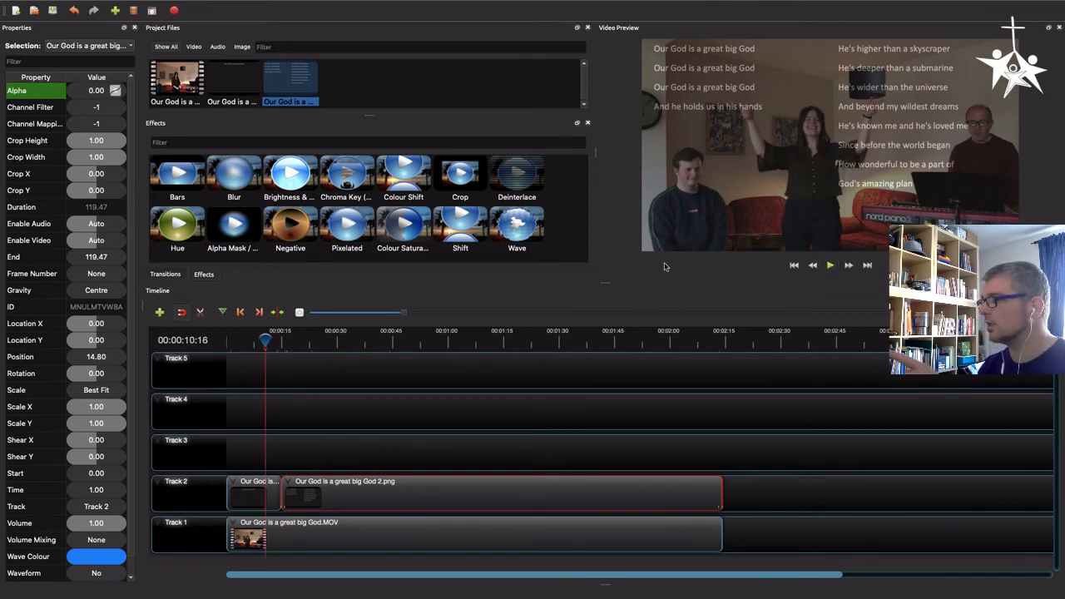
{"action": "left_click_drag", "start_coordinate": [265, 341], "coordinate": [262, 340]}
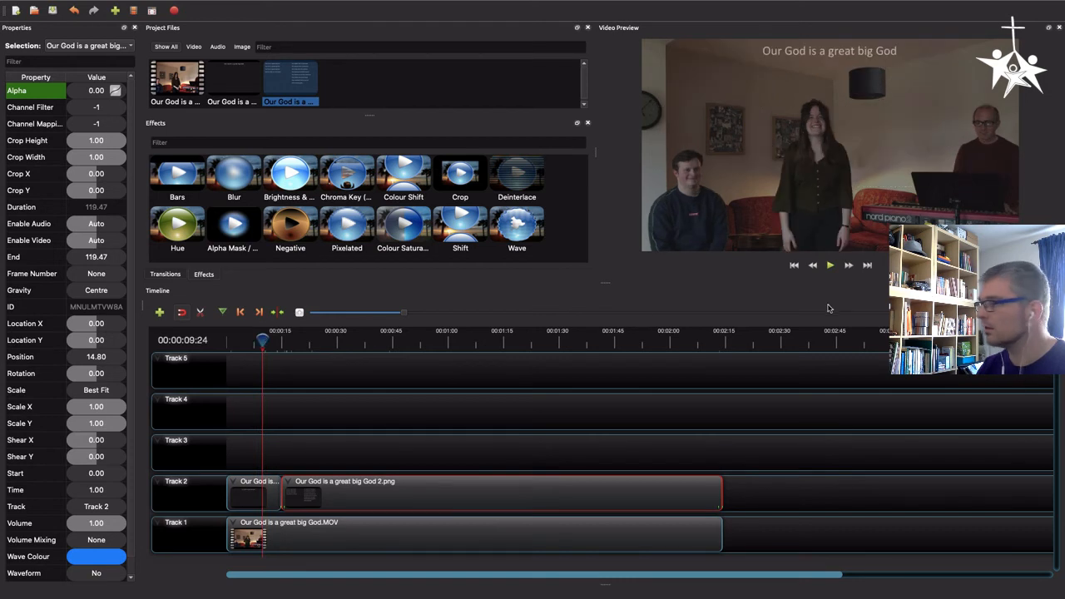
{"action": "left_click", "coordinate": [830, 265]}
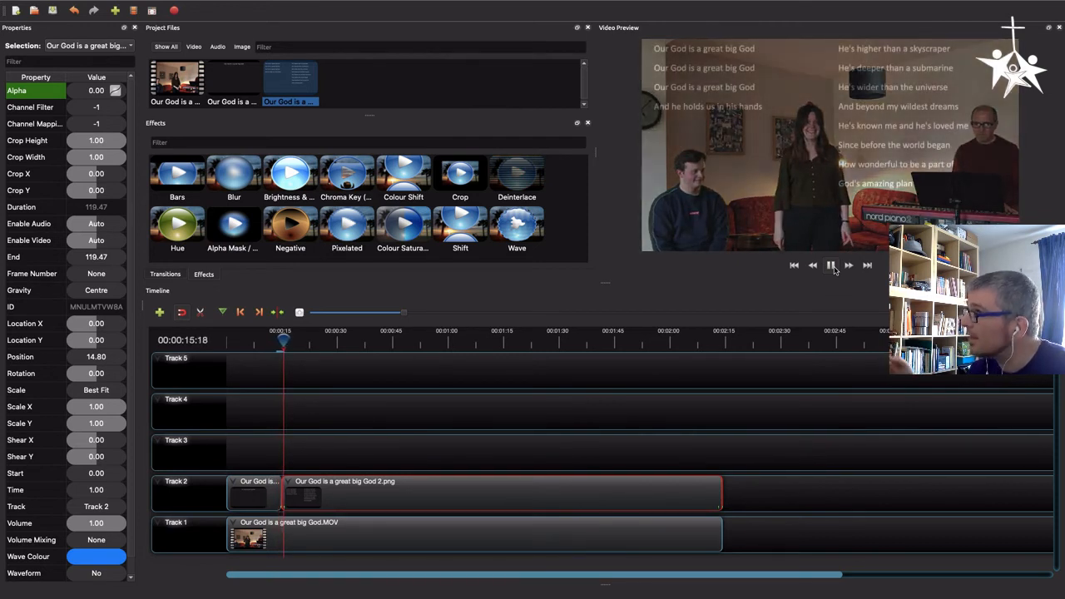
{"action": "left_click", "coordinate": [832, 267]}
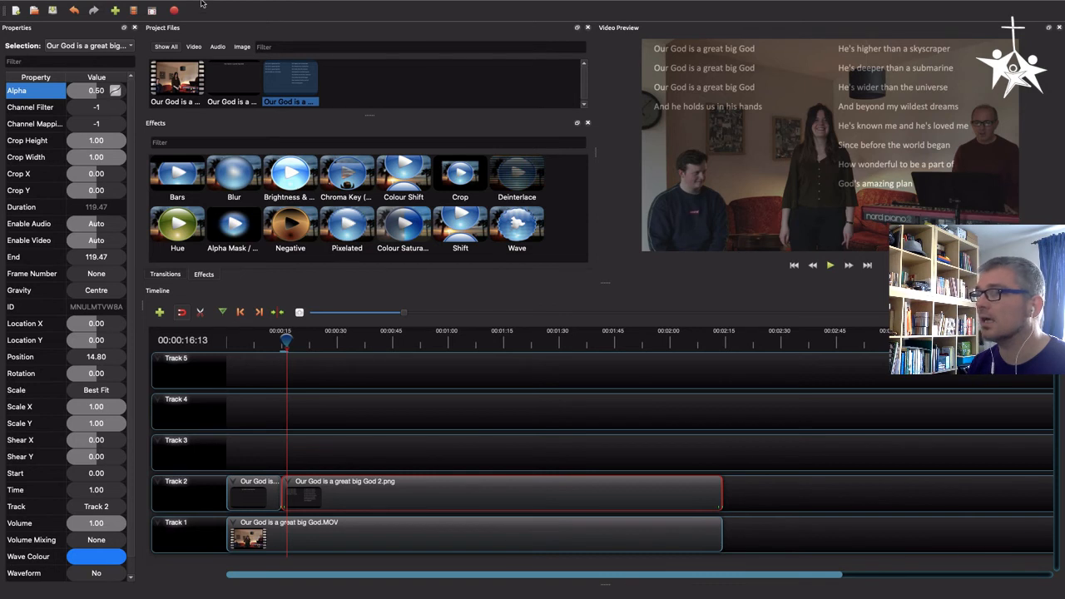
{"action": "mouse_move", "coordinate": [202, 6]}
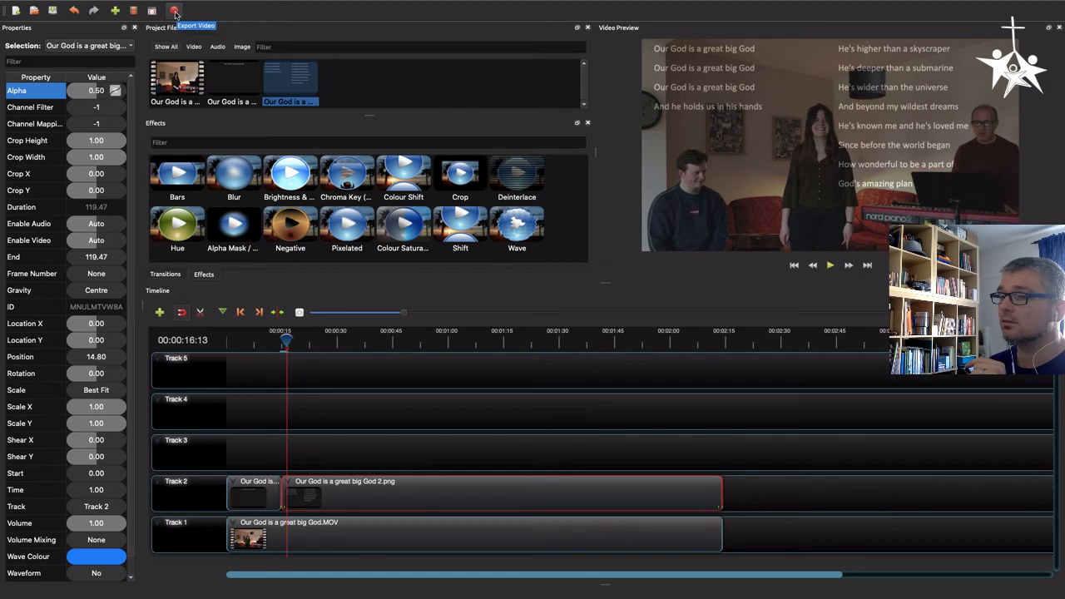
{"action": "left_click", "coordinate": [175, 10]}
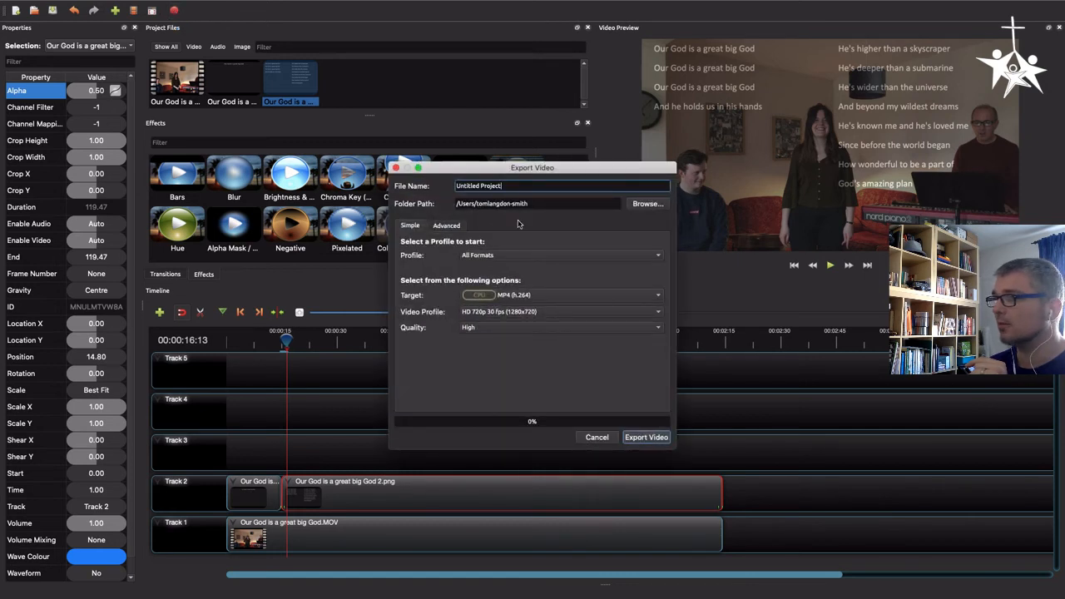
{"action": "left_click", "coordinate": [605, 441]}
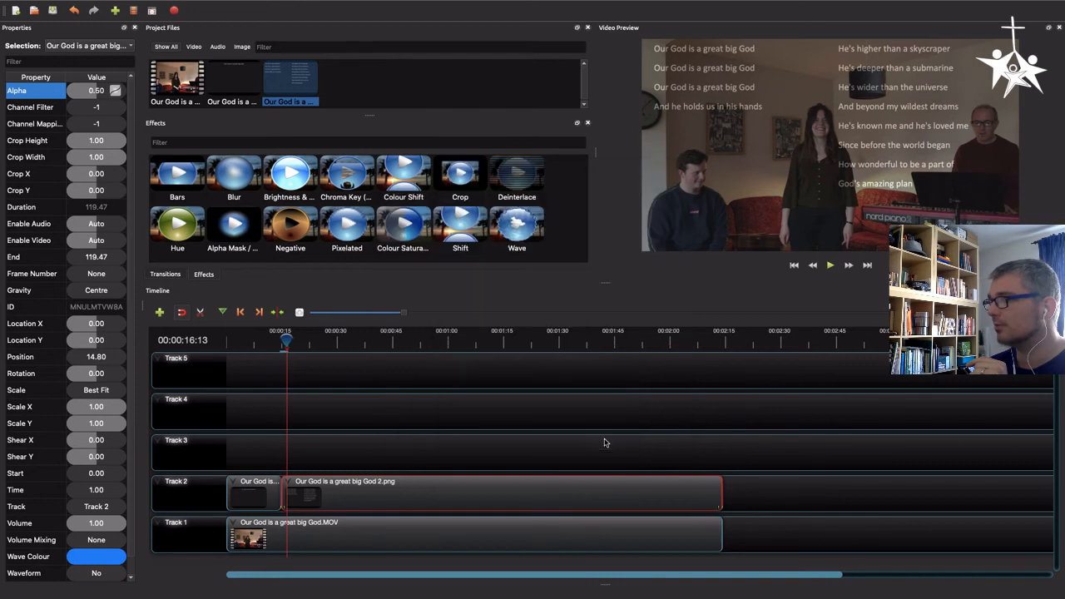
Save the project as "Our God is a great big God" in the Video Service/Songs/Our God is a great big God folder on My Book Duo
{"action": "left_click", "coordinate": [53, 11]}
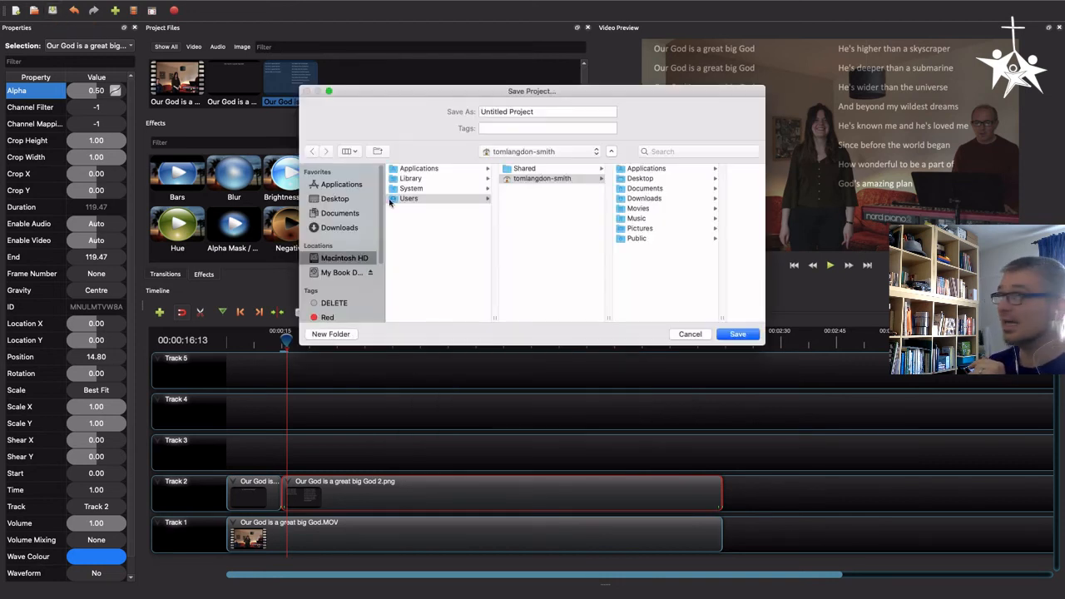
{"action": "left_click", "coordinate": [345, 273]}
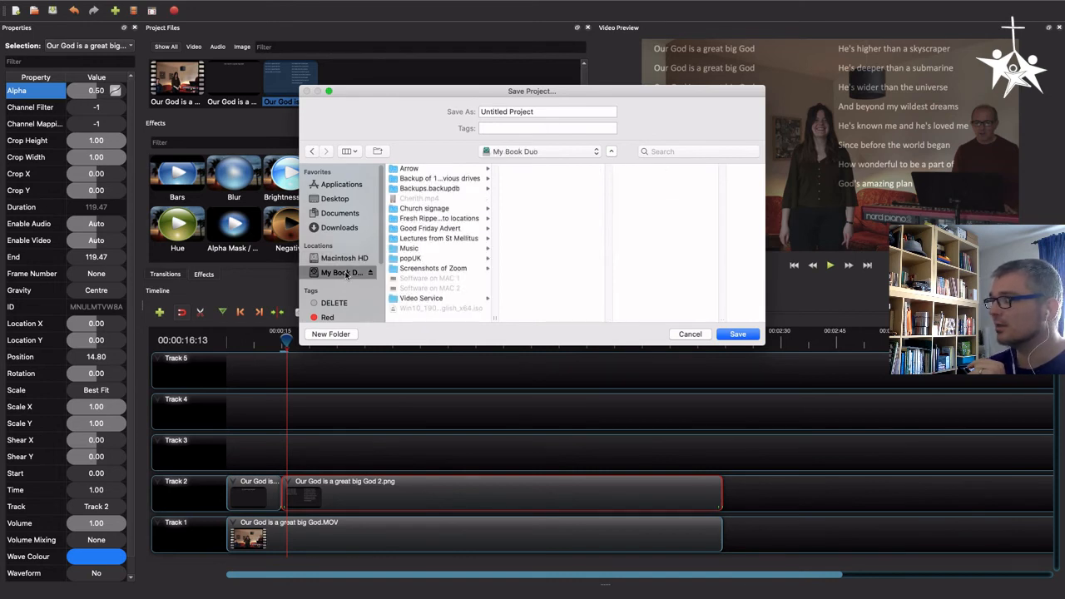
{"action": "left_click", "coordinate": [429, 299]}
{"action": "left_click", "coordinate": [526, 209]}
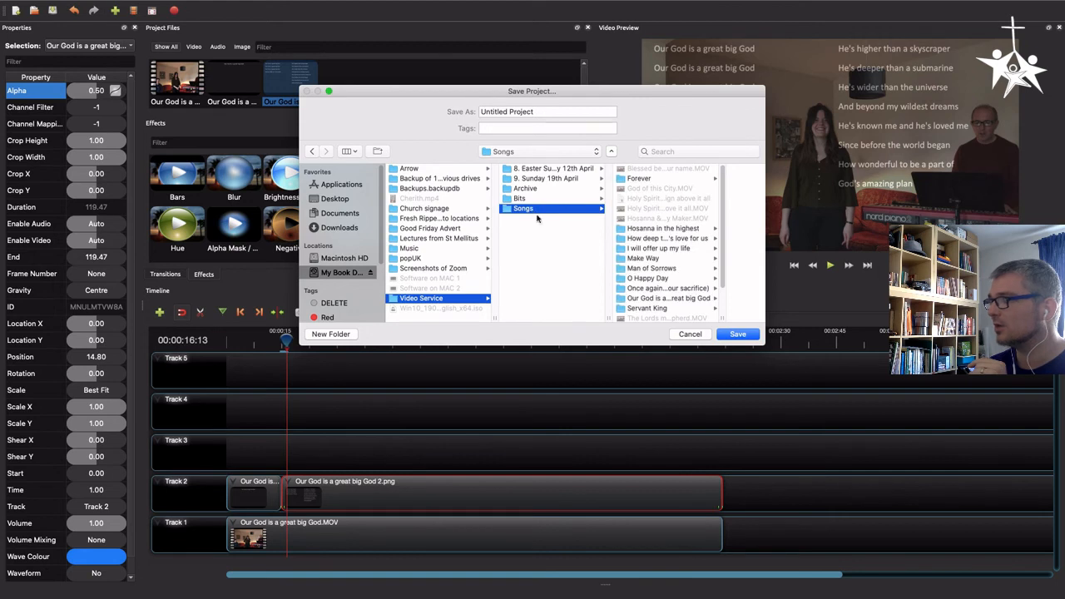
{"action": "left_click", "coordinate": [656, 299]}
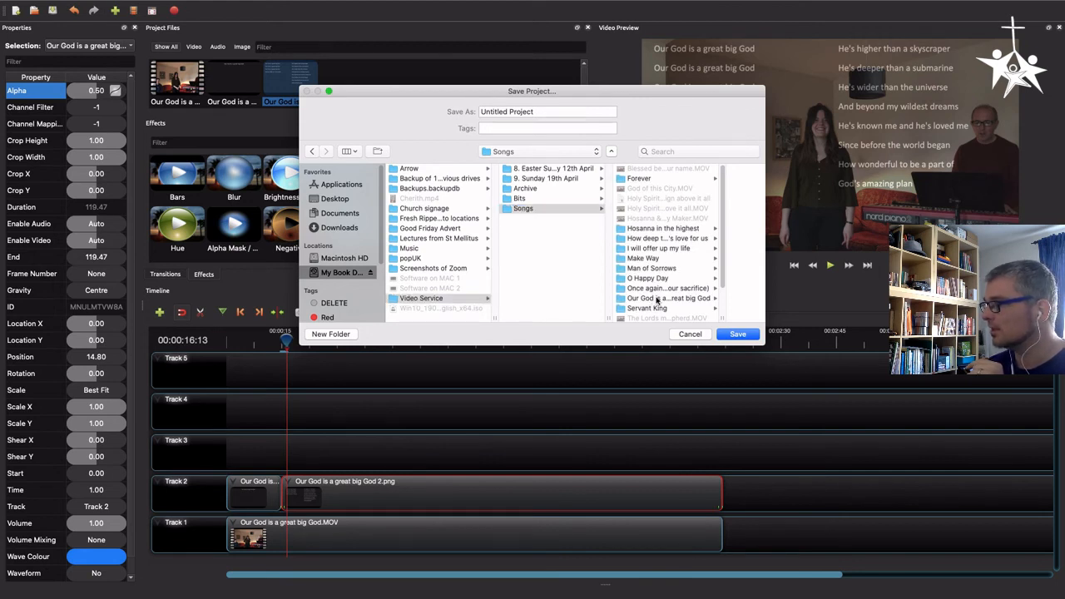
{"action": "left_click", "coordinate": [545, 113]}
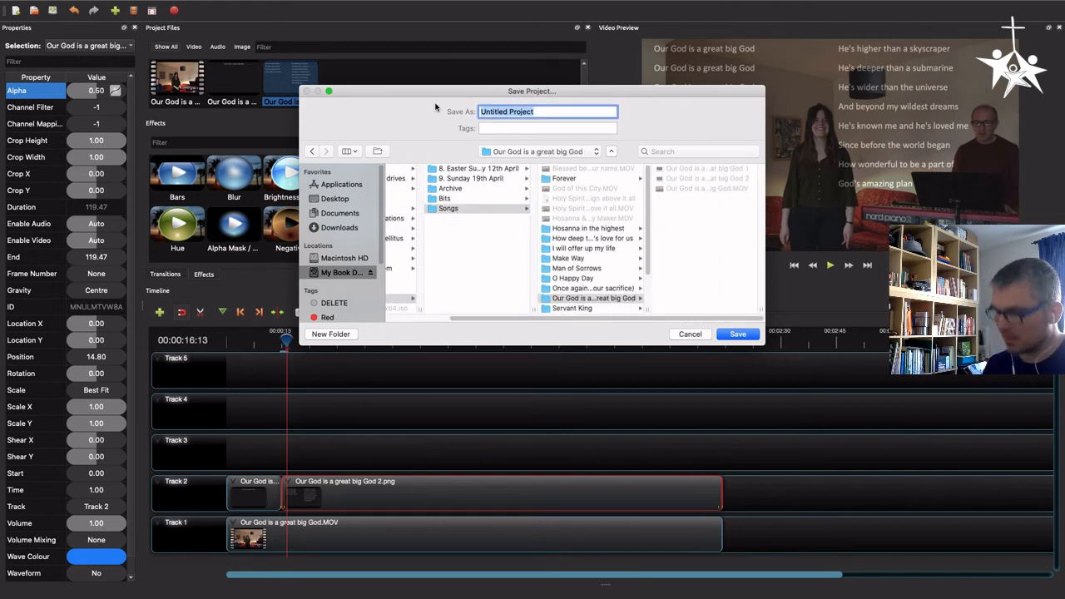
{"action": "type", "text": "Our God "}
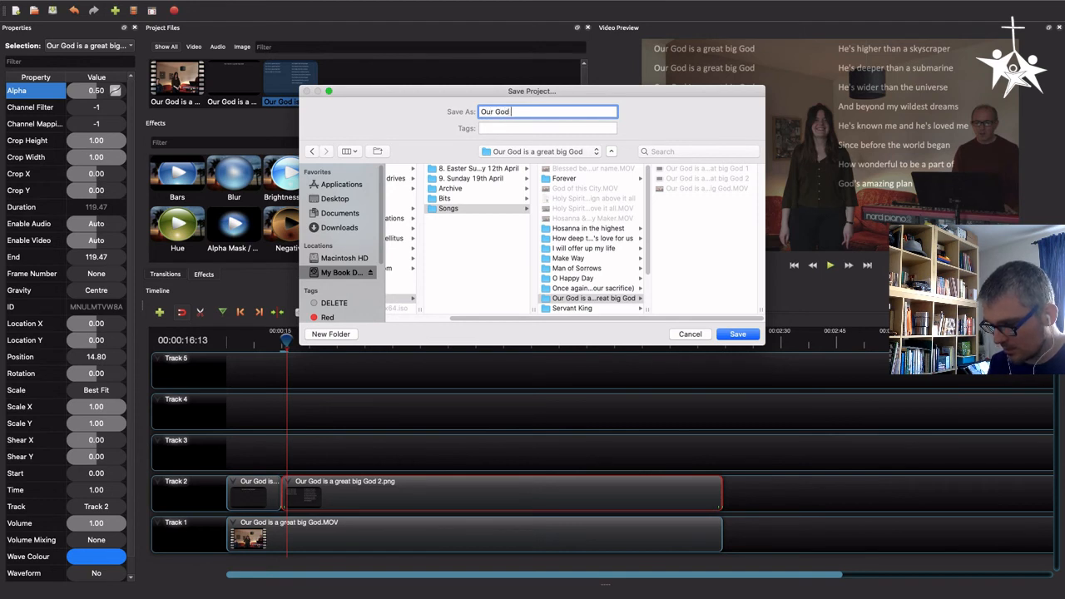
{"action": "type", "text": "is a great"}
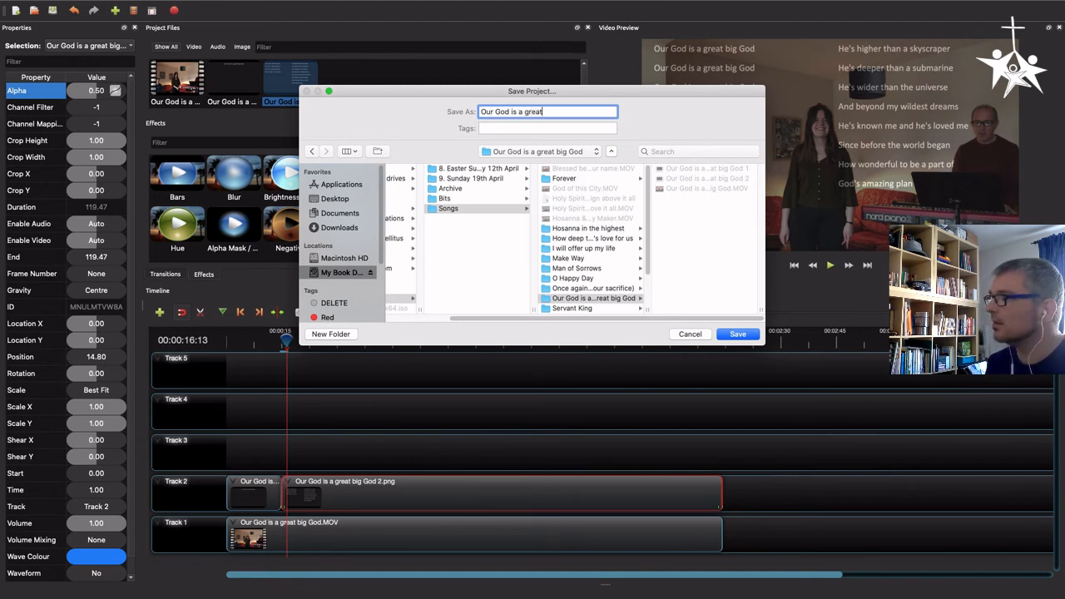
{"action": "type", "text": " big God"}
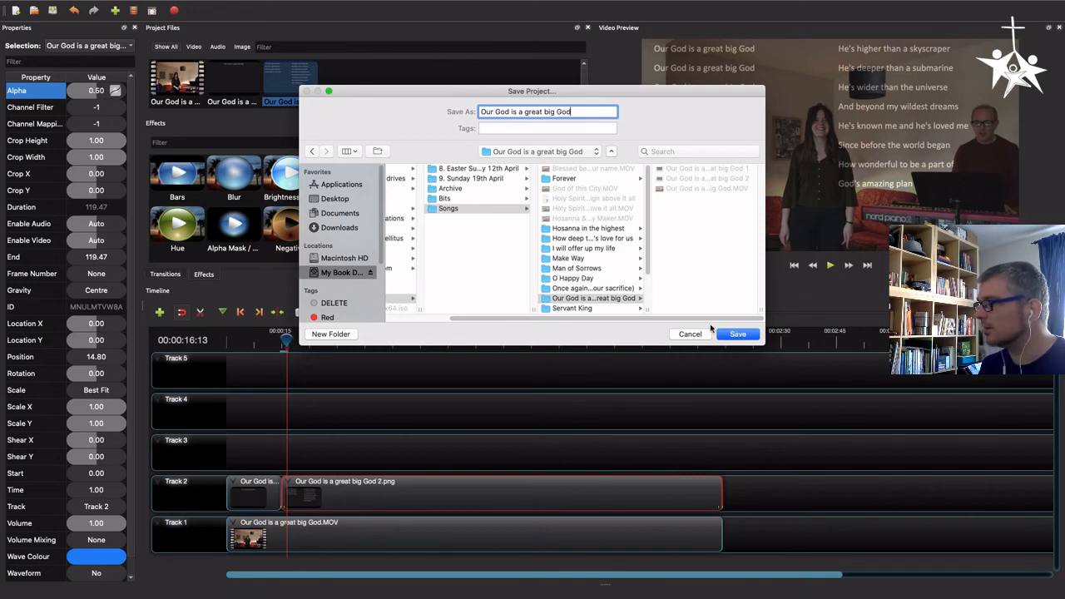
{"action": "left_click", "coordinate": [573, 299]}
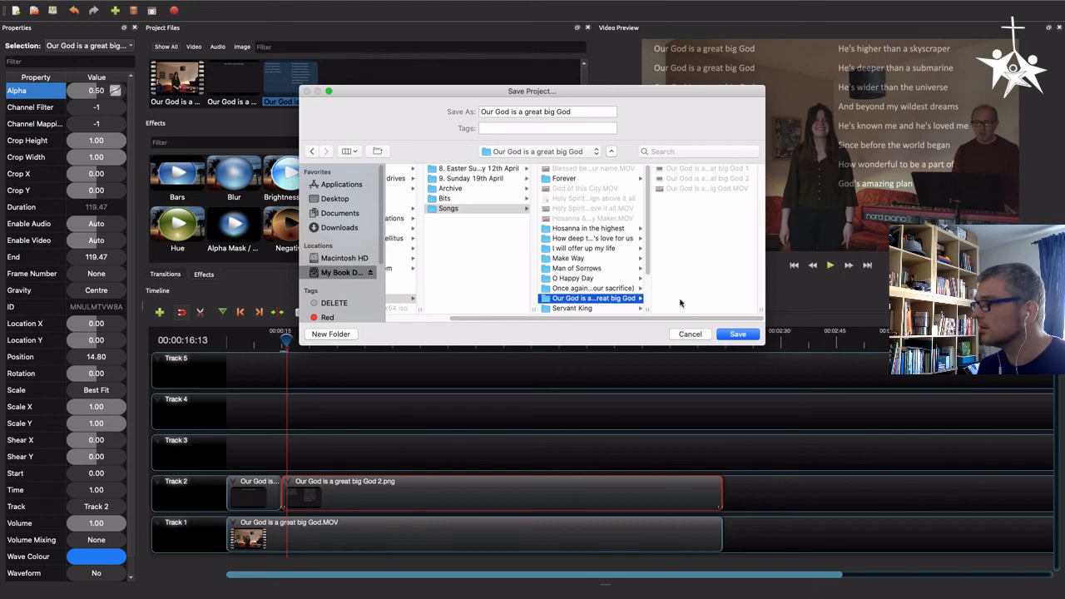
{"action": "left_click", "coordinate": [738, 336]}
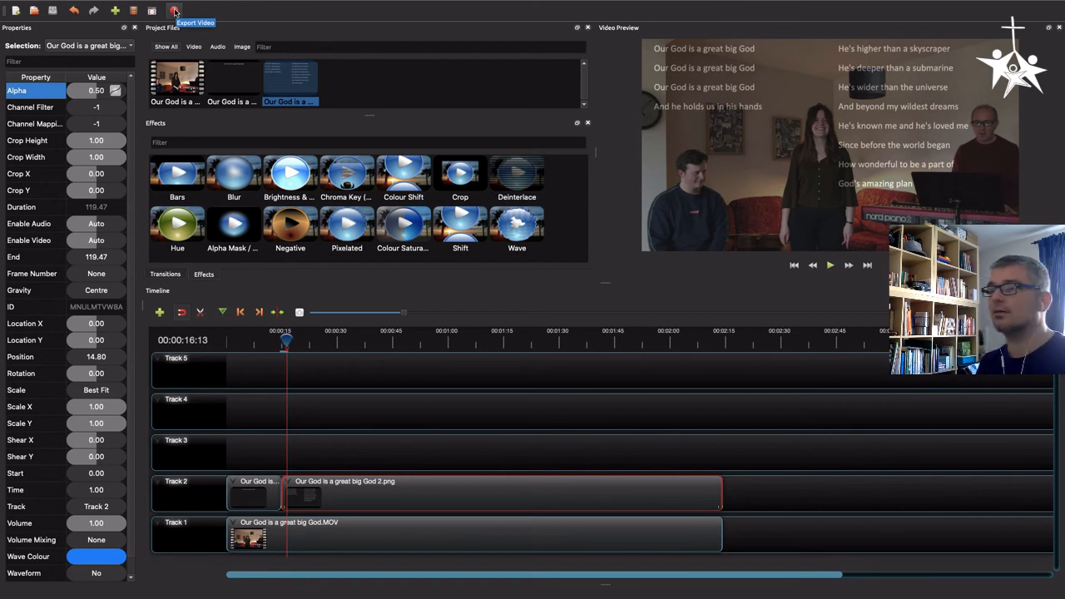
Open the video export settings, keeping the file name, folder, MP4 (h.264) target and HD 720p 30 fps (1280x720) profile
{"action": "left_click", "coordinate": [174, 10]}
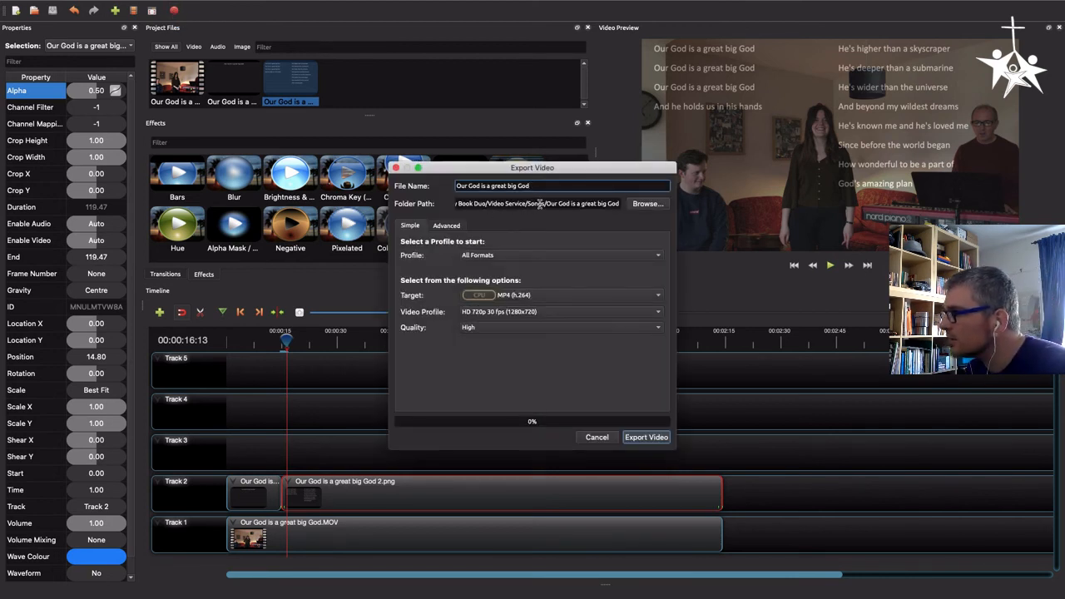
{"action": "left_click_drag", "start_coordinate": [571, 205], "coordinate": [636, 205]}
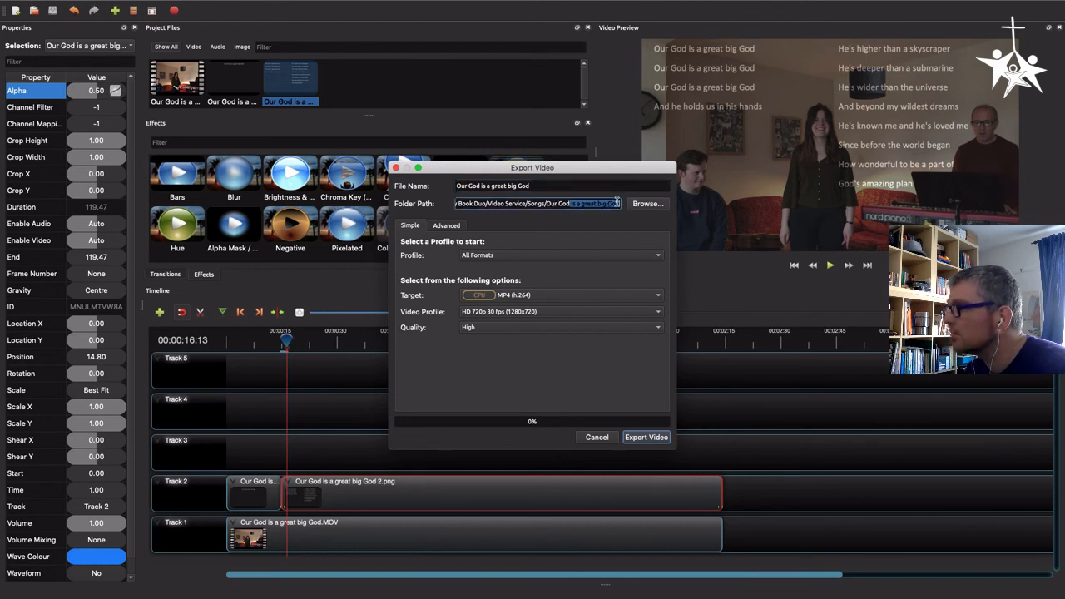
{"action": "left_click_drag", "start_coordinate": [549, 185], "coordinate": [434, 186]}
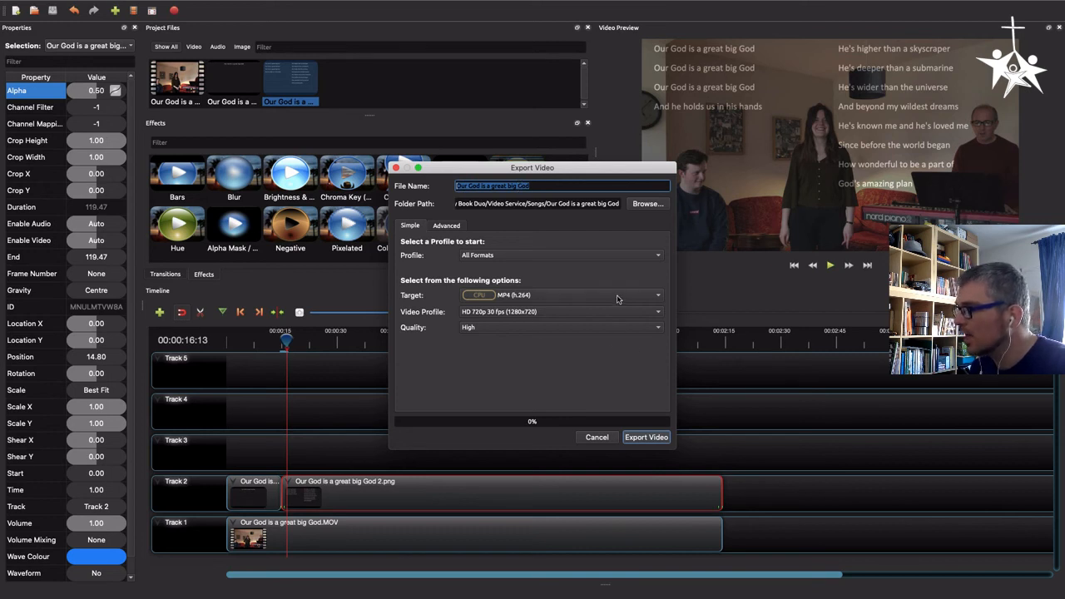
{"action": "left_click", "coordinate": [659, 298]}
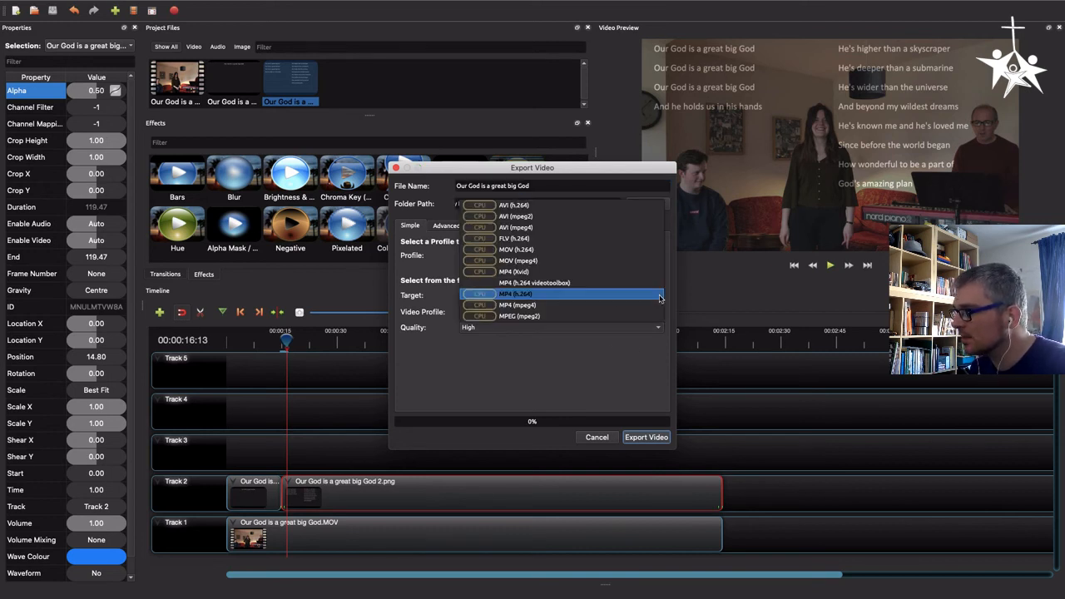
{"action": "left_click", "coordinate": [533, 298]}
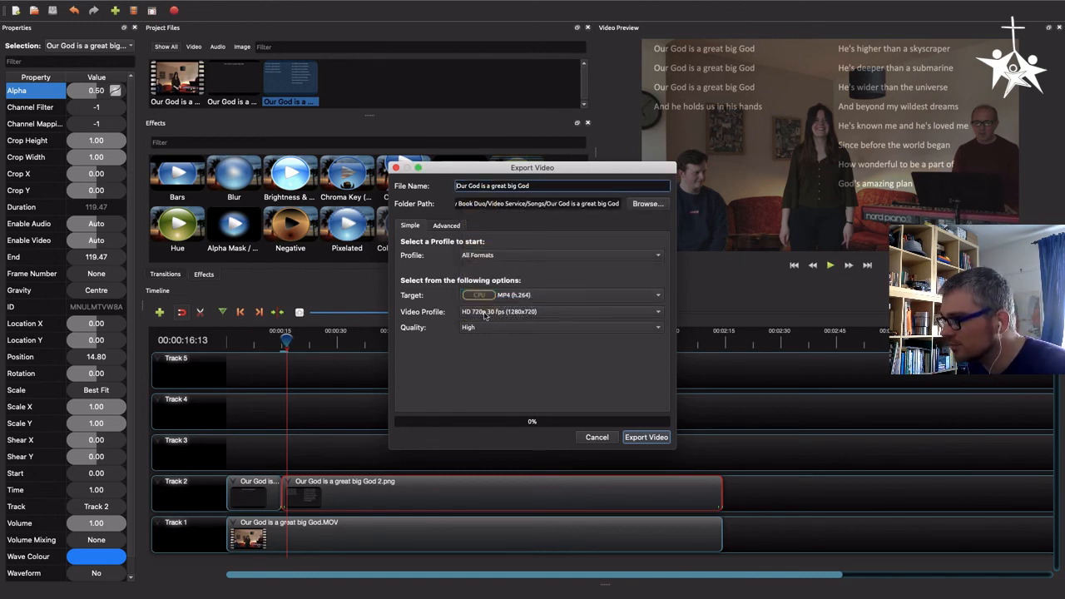
{"action": "left_click", "coordinate": [486, 314]}
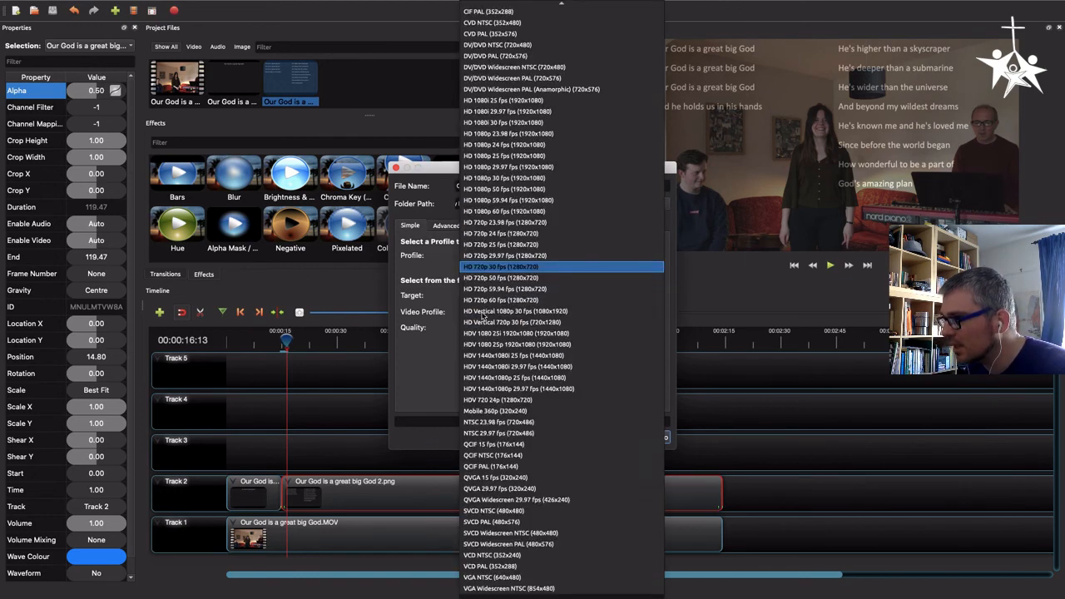
{"action": "left_click", "coordinate": [493, 267]}
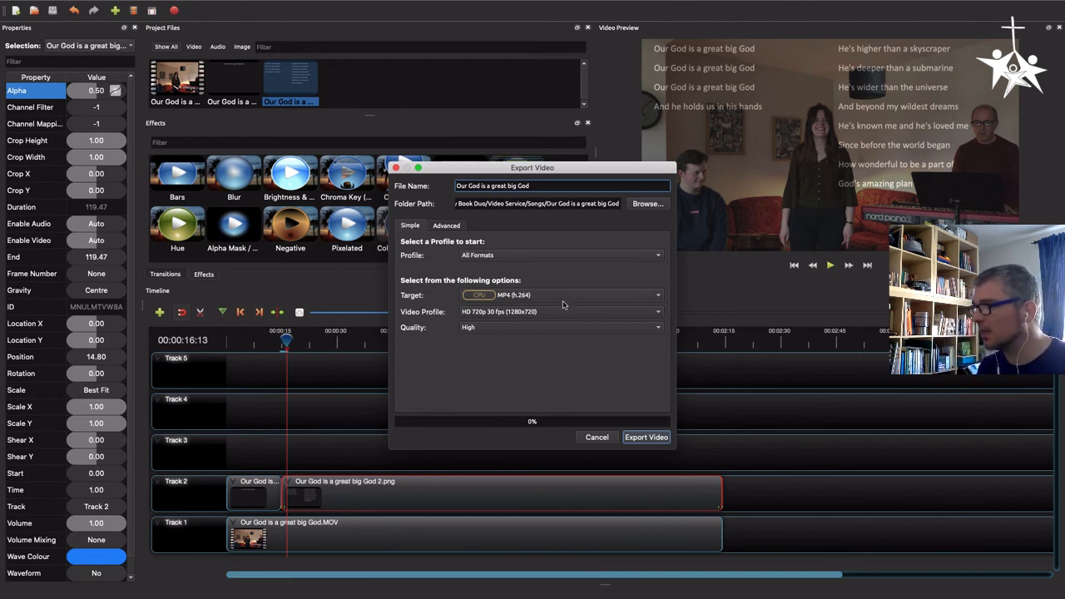
Set the export quality to High and start exporting the video
{"action": "left_click", "coordinate": [484, 329]}
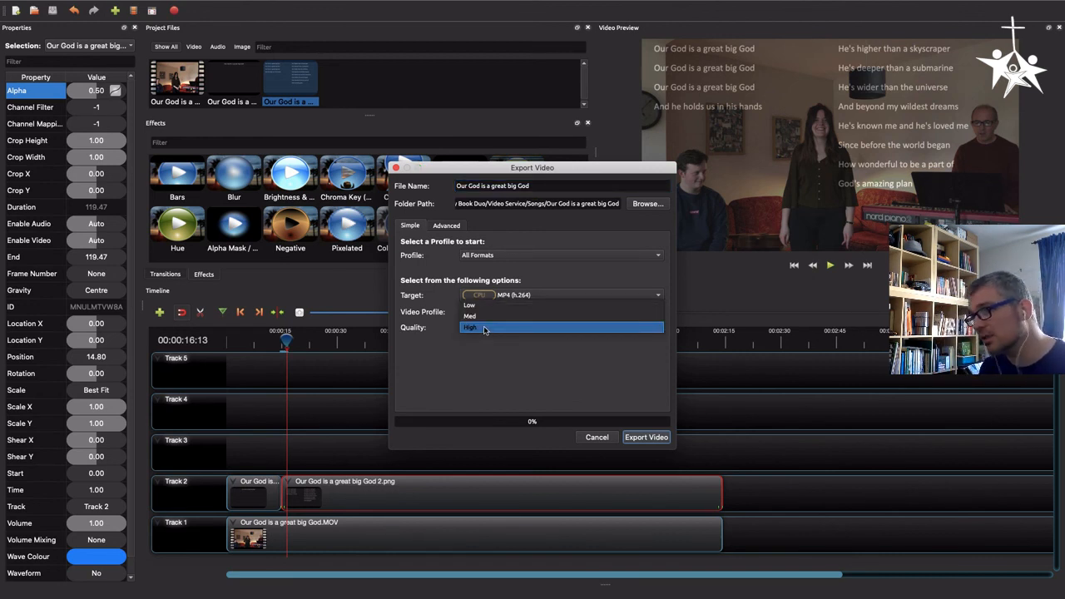
{"action": "left_click", "coordinate": [485, 329]}
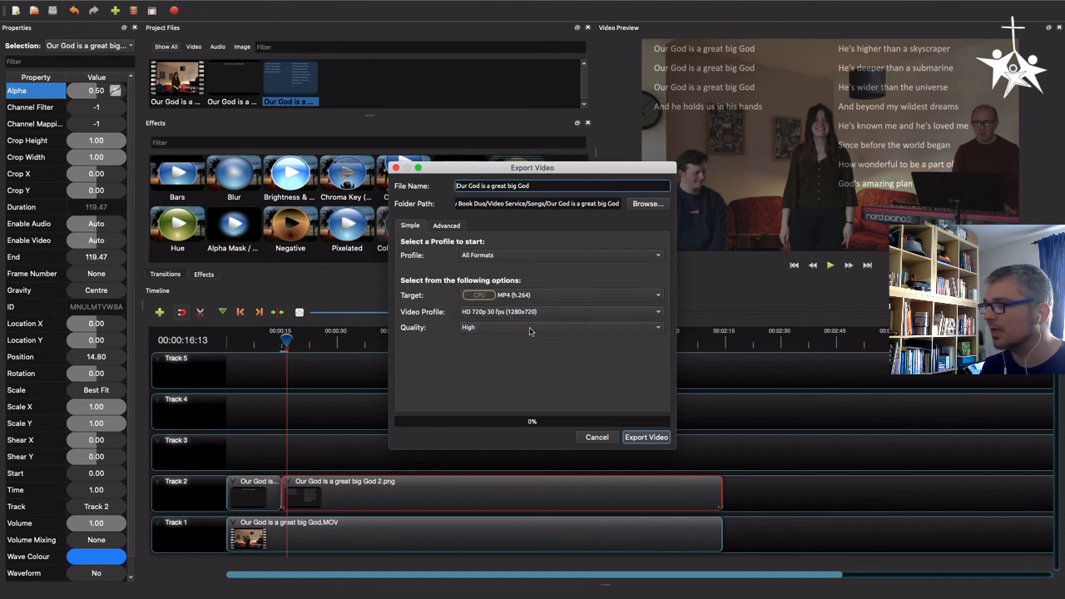
{"action": "left_click", "coordinate": [530, 328]}
{"action": "left_click", "coordinate": [495, 306]}
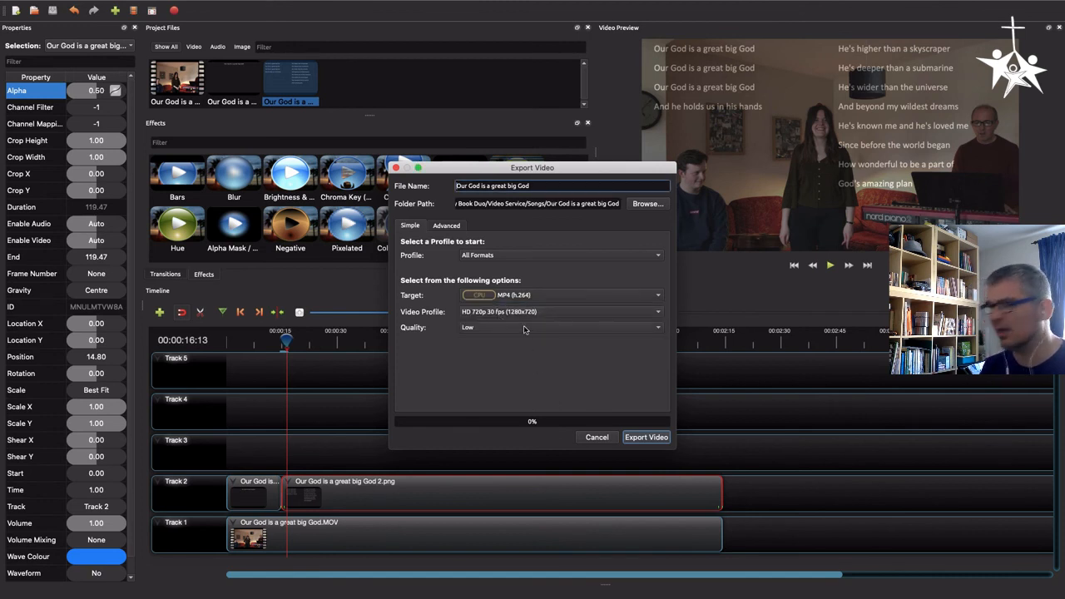
{"action": "left_click", "coordinate": [524, 330]}
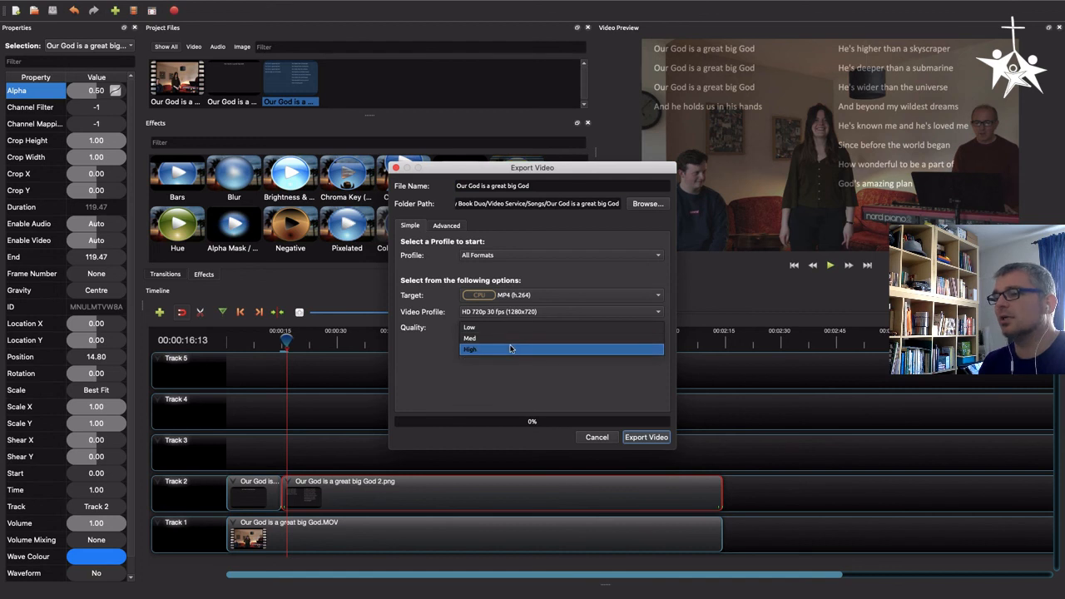
{"action": "left_click", "coordinate": [513, 350]}
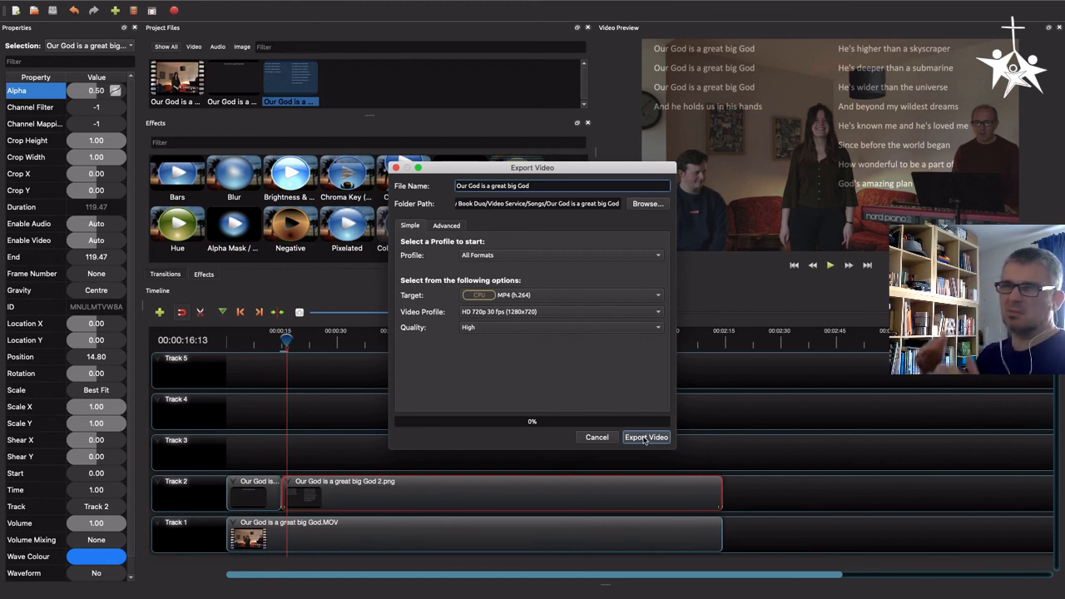
{"action": "left_click", "coordinate": [645, 438]}
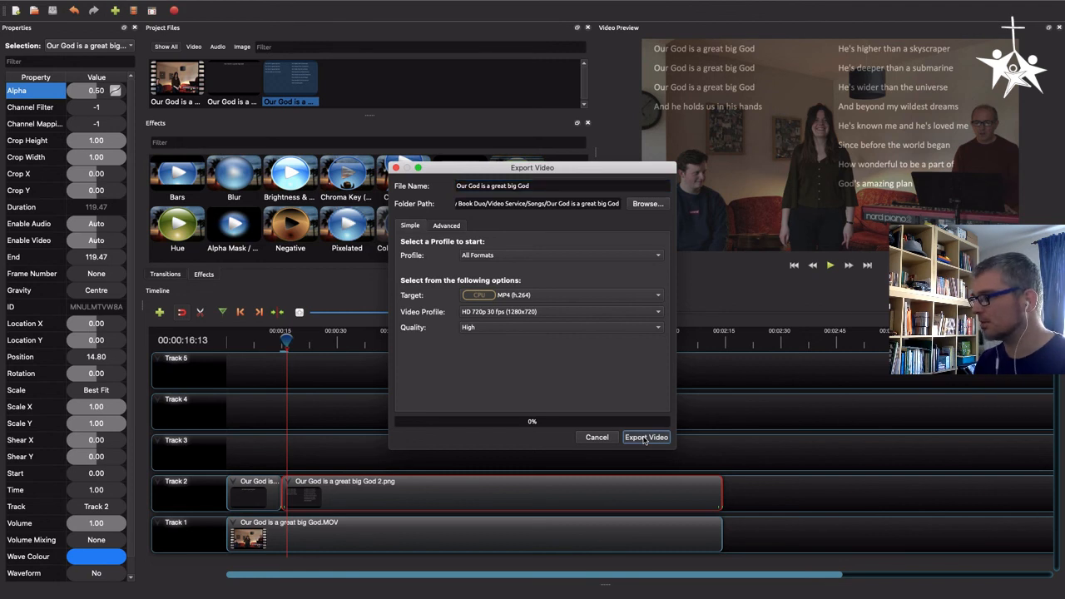